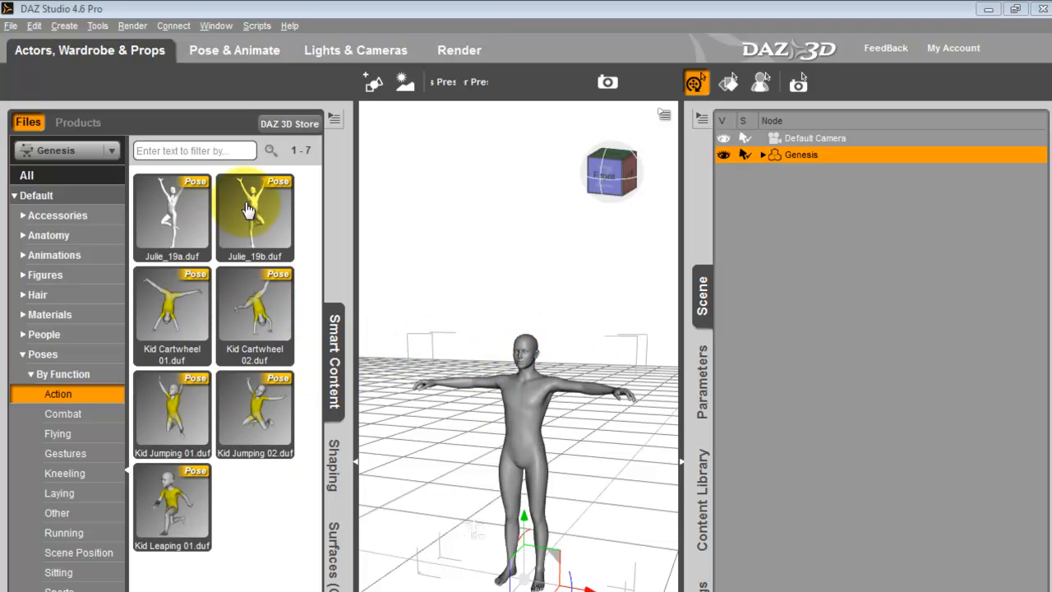
Apply the Julie_19b action pose to the Genesis figure, leaving the limits on
{"action": "double_click", "coordinate": [268, 229]}
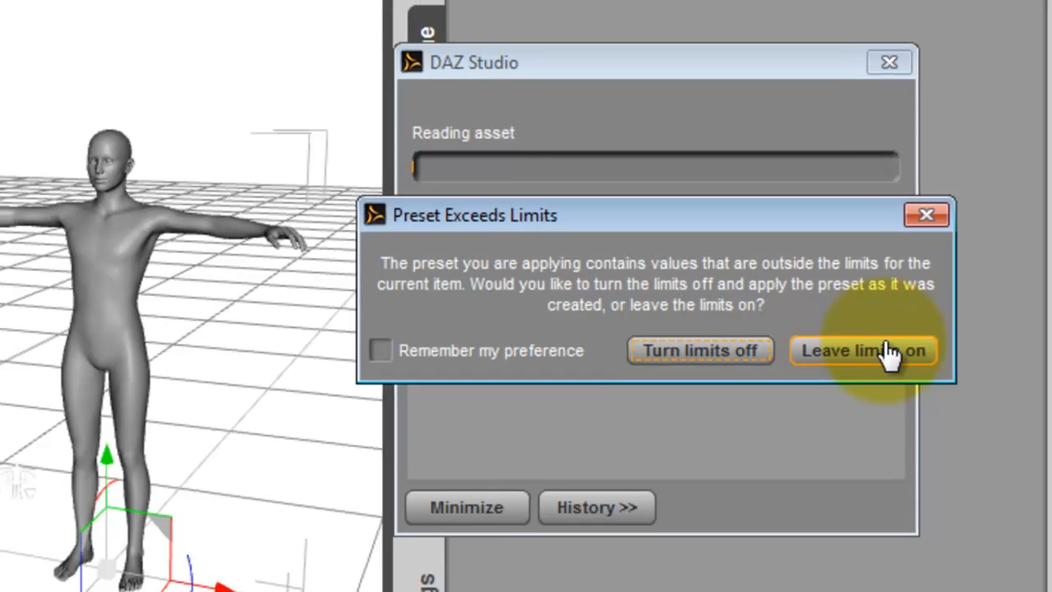
{"action": "left_click", "coordinate": [886, 349]}
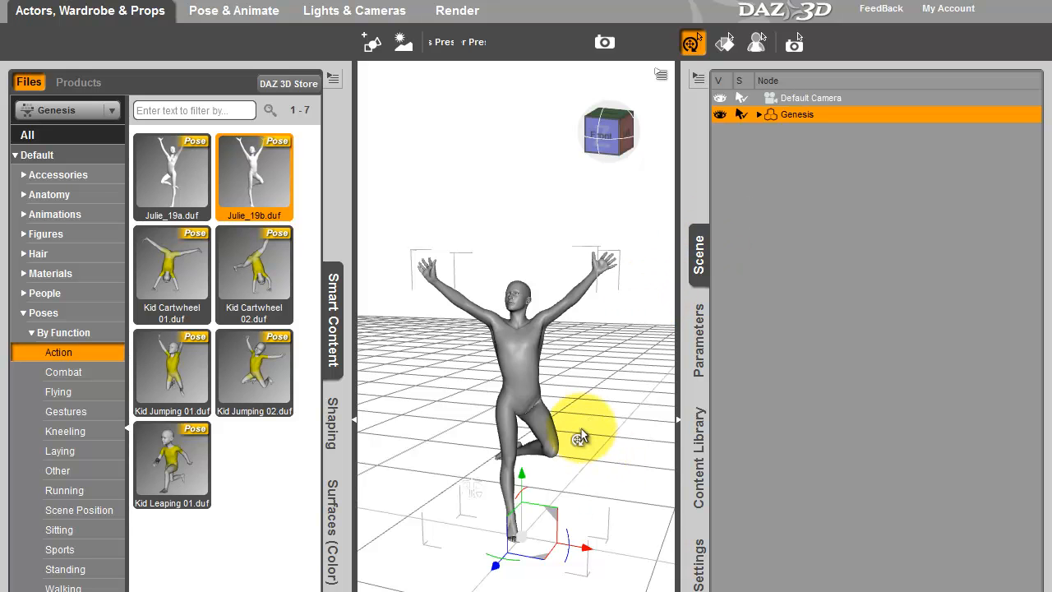
Reset the Genesis figure's pose with Zero Figure Pose
{"action": "left_click", "coordinate": [699, 370]}
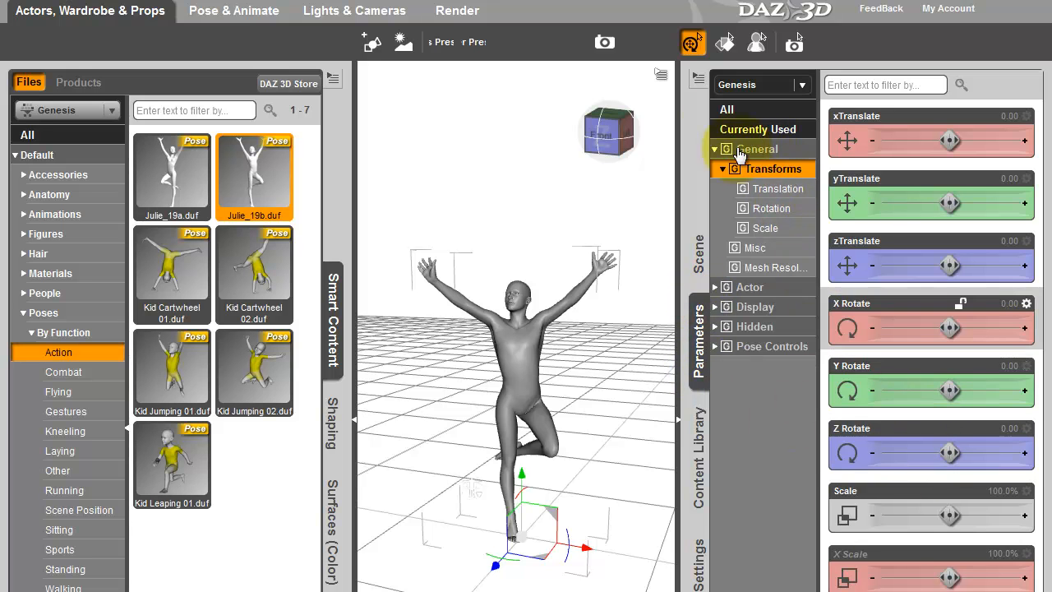
{"action": "left_click", "coordinate": [698, 84]}
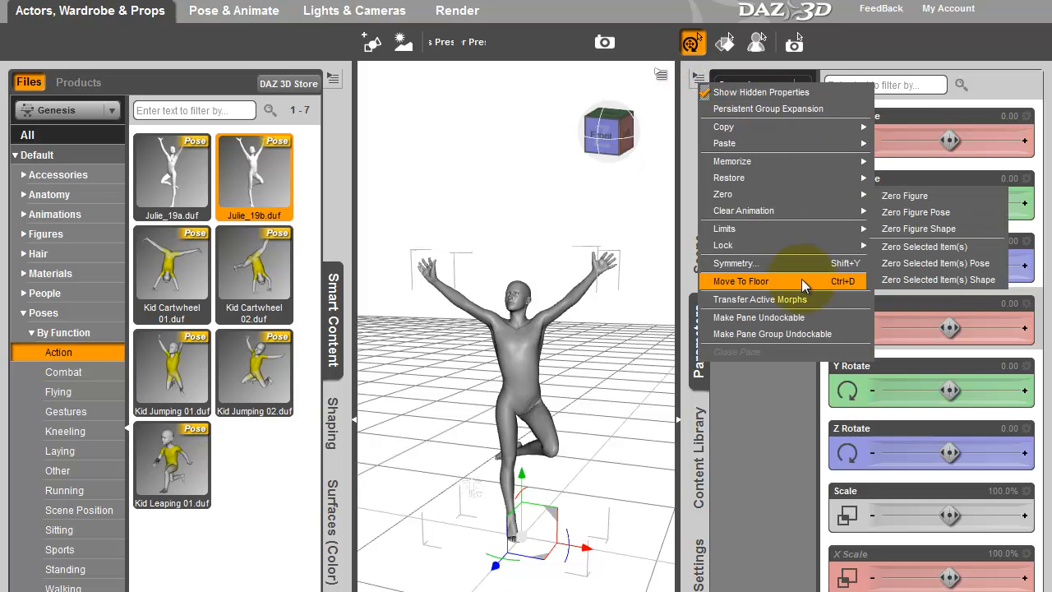
{"action": "mouse_move", "coordinate": [796, 231]}
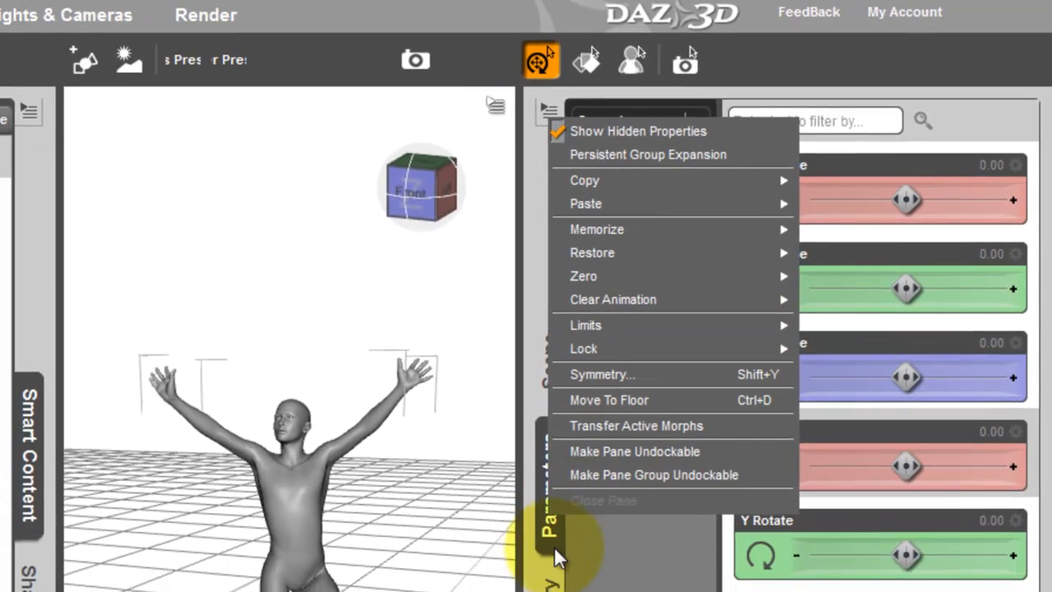
{"action": "left_click", "coordinate": [606, 567]}
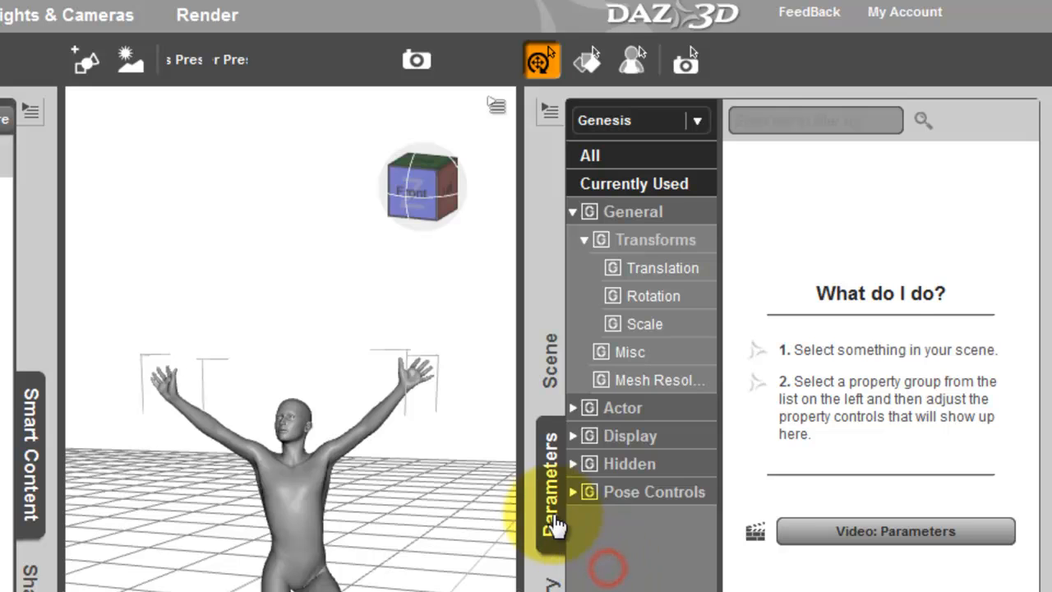
{"action": "left_click", "coordinate": [550, 497]}
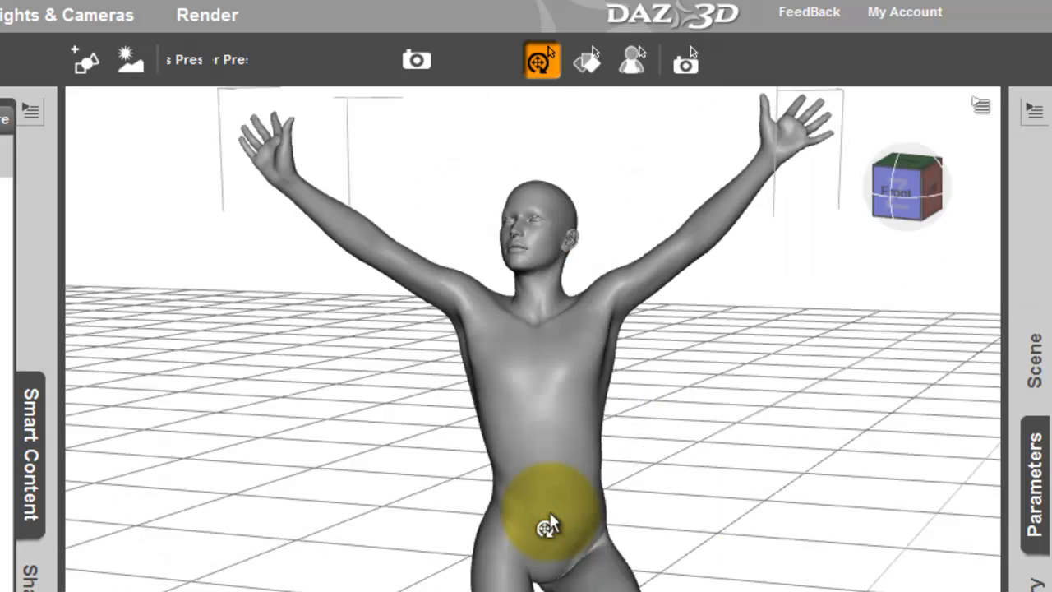
{"action": "left_click", "coordinate": [1029, 488]}
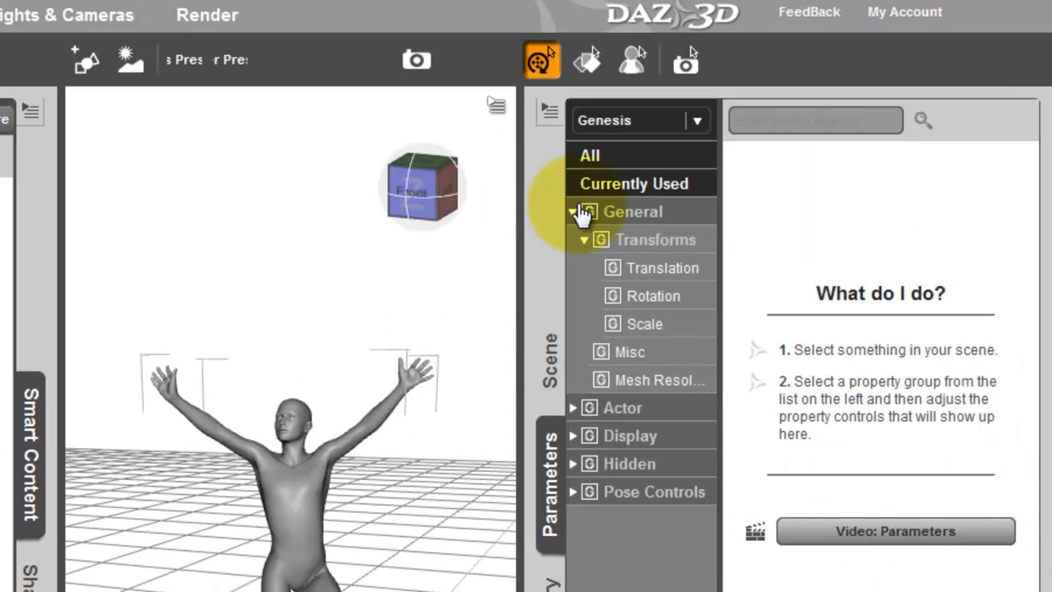
{"action": "left_click", "coordinate": [552, 108]}
{"action": "mouse_move", "coordinate": [641, 313]}
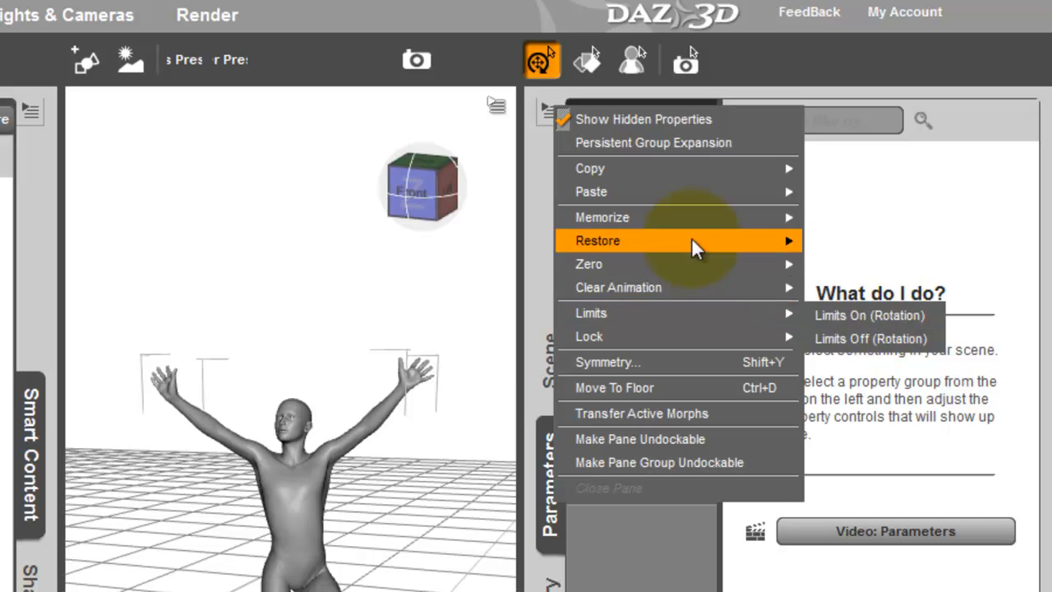
{"action": "mouse_move", "coordinate": [705, 271]}
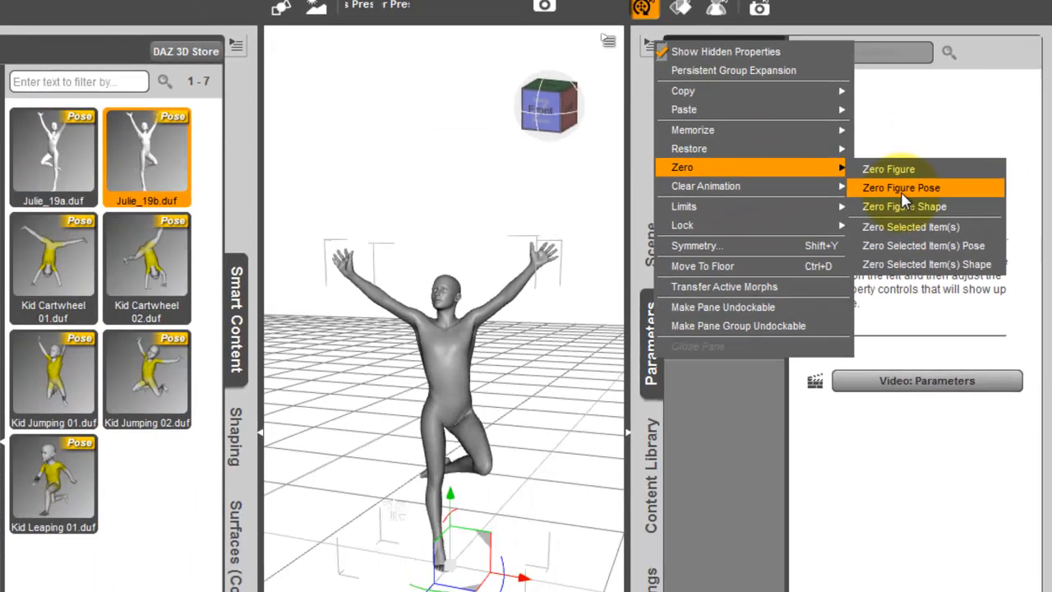
{"action": "left_click", "coordinate": [902, 189]}
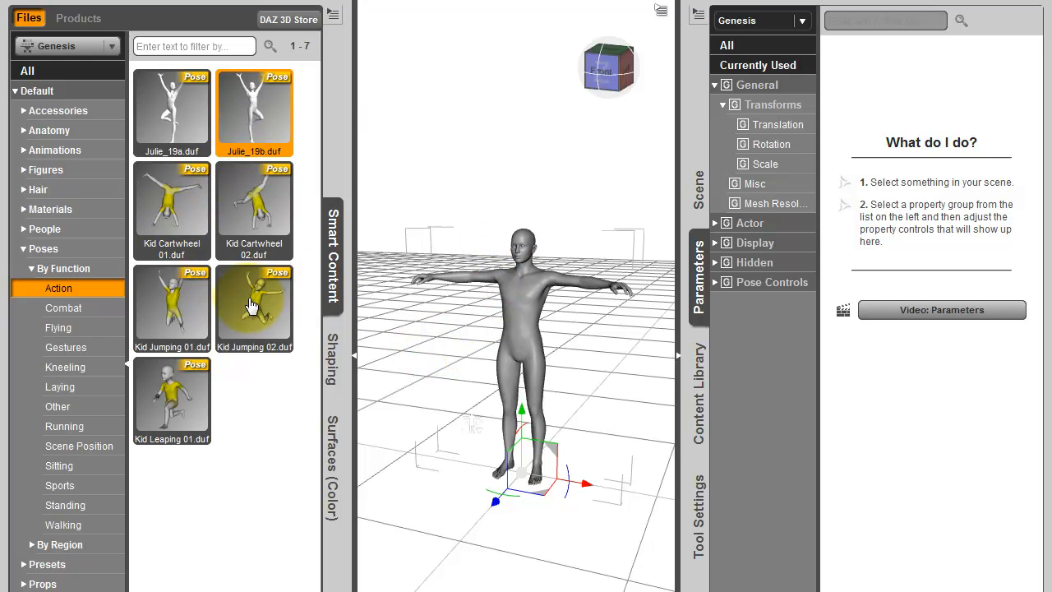
Apply a wide-stance martial arts pose with one arm extended from the Combat poses, leaving the limits on
{"action": "left_click", "coordinate": [79, 314]}
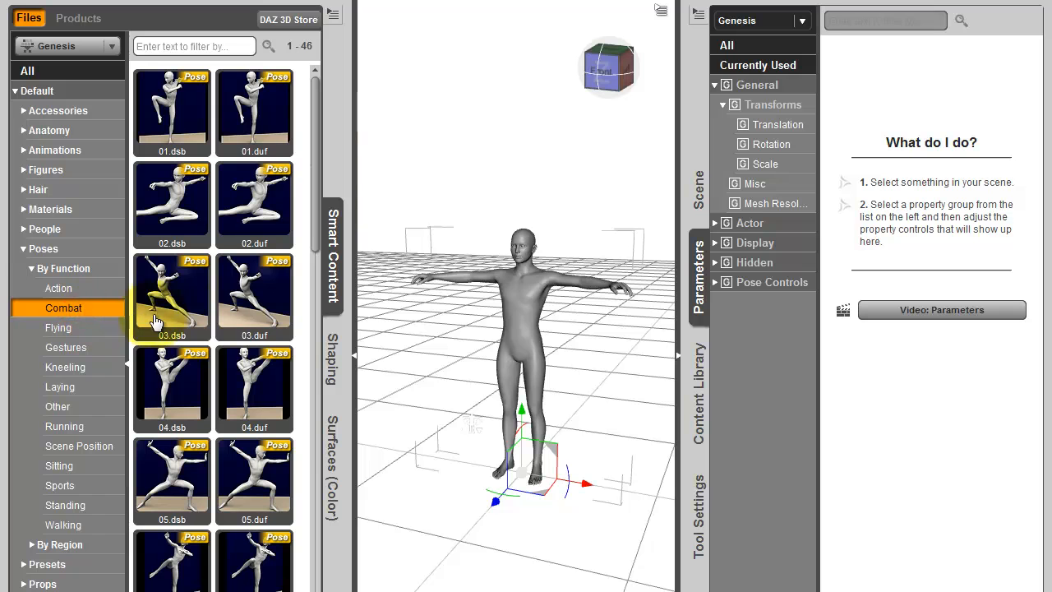
{"action": "left_click_drag", "start_coordinate": [312, 212], "coordinate": [317, 591]}
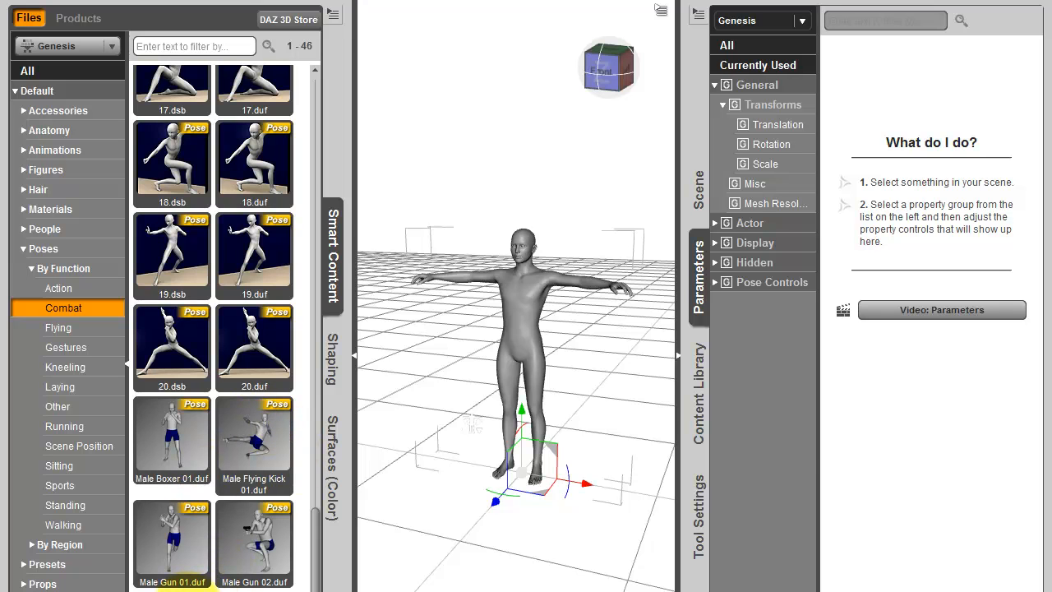
{"action": "double_click", "coordinate": [173, 567]}
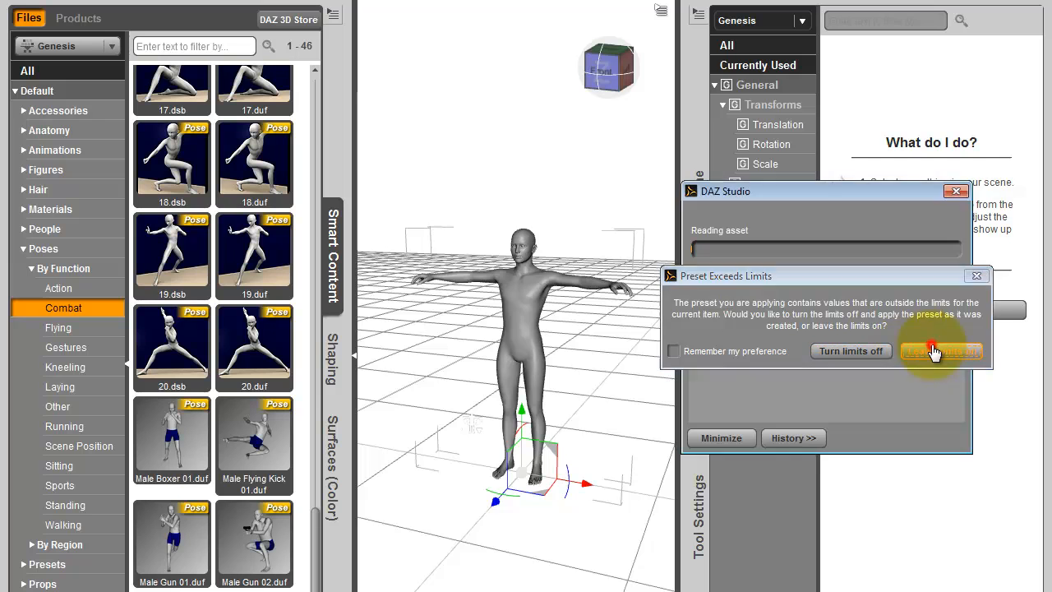
{"action": "left_click", "coordinate": [936, 350]}
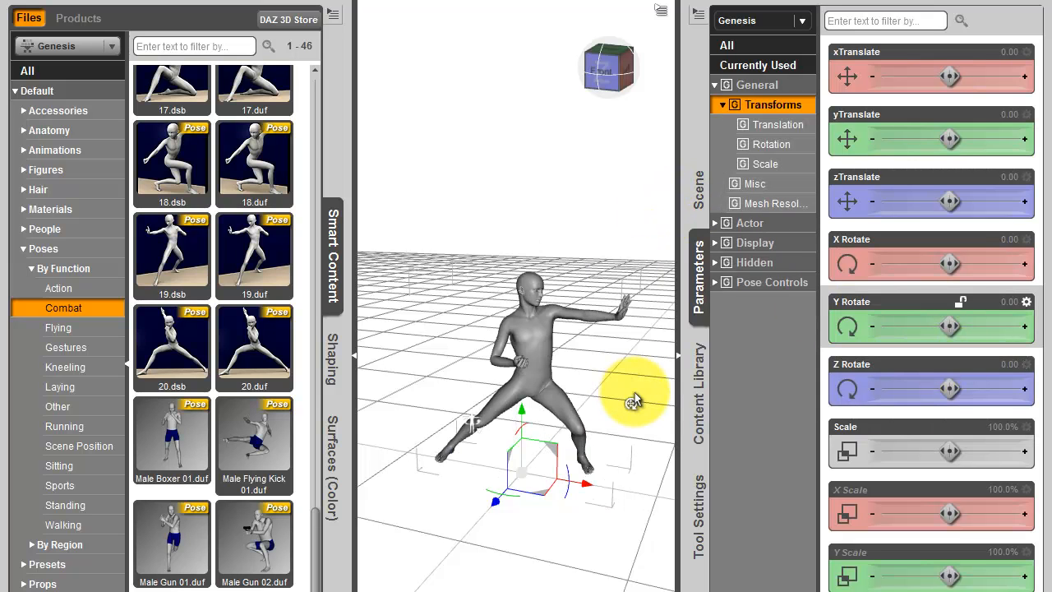
Enlarge the viewport and adjust the figure's extended arm by rotating its forearm and then its collar area
{"action": "left_click", "coordinate": [679, 355]}
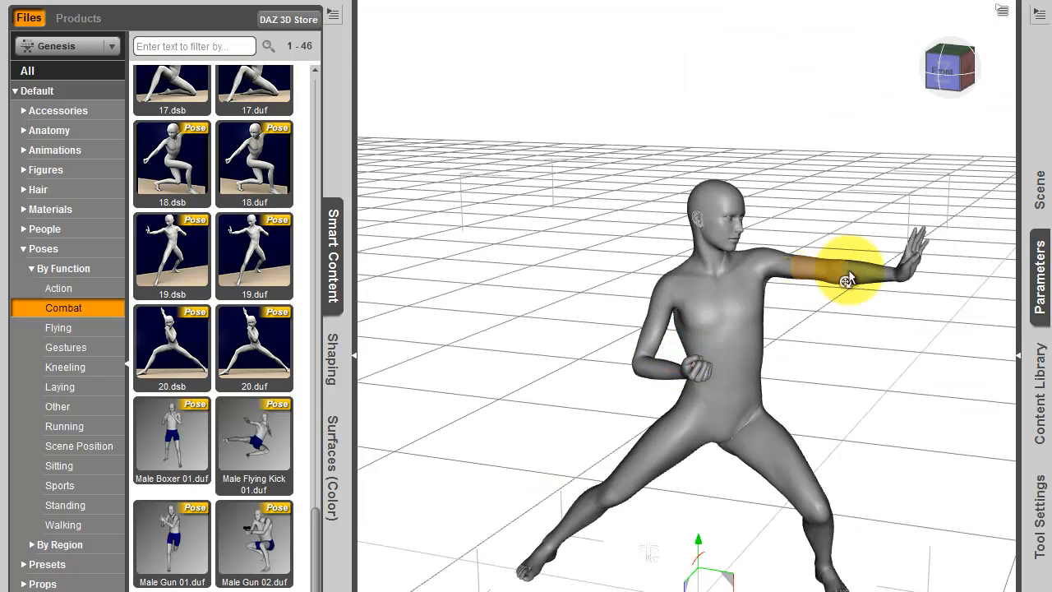
{"action": "left_click", "coordinate": [873, 282]}
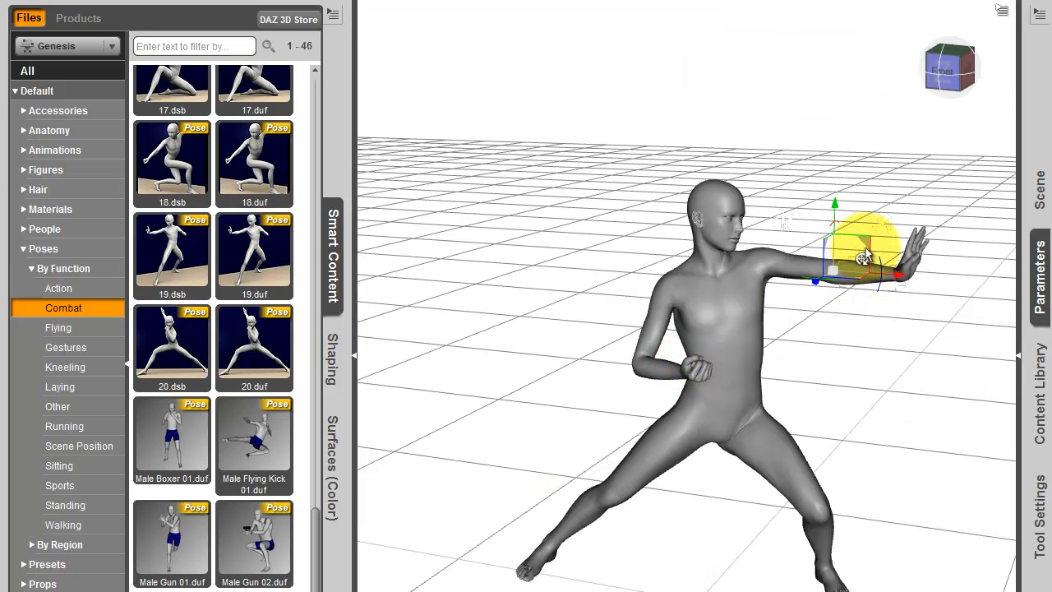
{"action": "left_click_drag", "start_coordinate": [881, 282], "coordinate": [874, 258]}
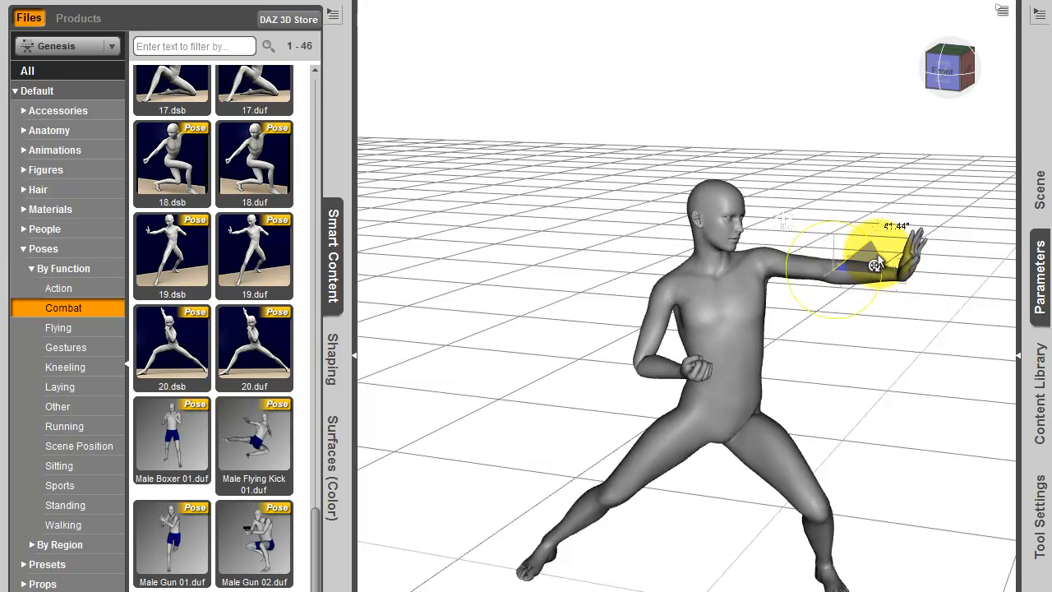
{"action": "left_click", "coordinate": [764, 264]}
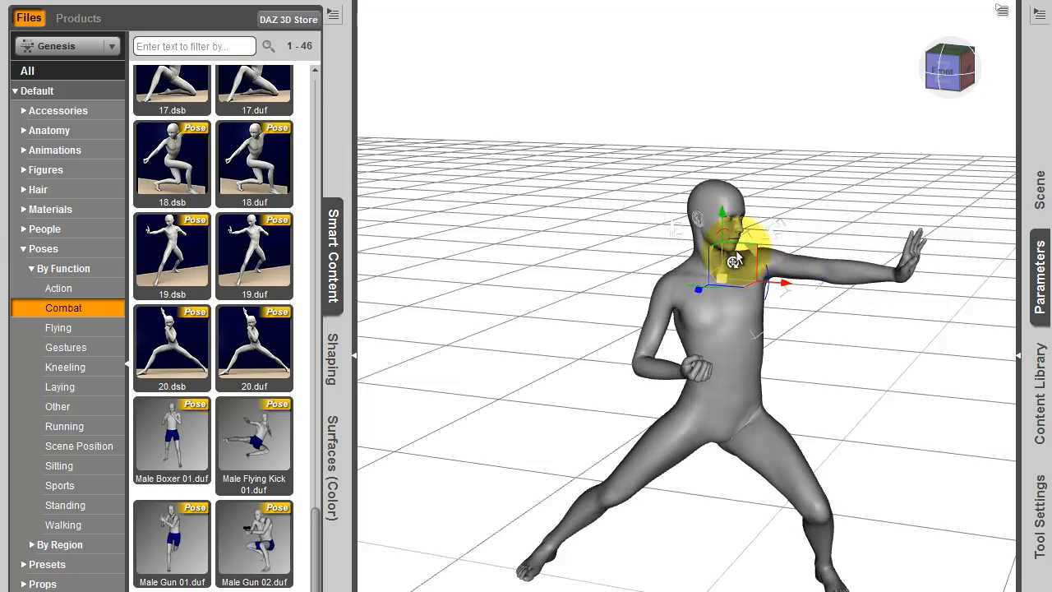
{"action": "mouse_move", "coordinate": [765, 285]}
{"action": "left_mouse_down"}
{"action": "mouse_move", "coordinate": [761, 304]}
{"action": "mouse_move", "coordinate": [766, 261]}
{"action": "mouse_move", "coordinate": [747, 294]}
{"action": "mouse_move", "coordinate": [750, 284]}
{"action": "left_mouse_up"}
{"action": "left_click", "coordinate": [722, 322]}
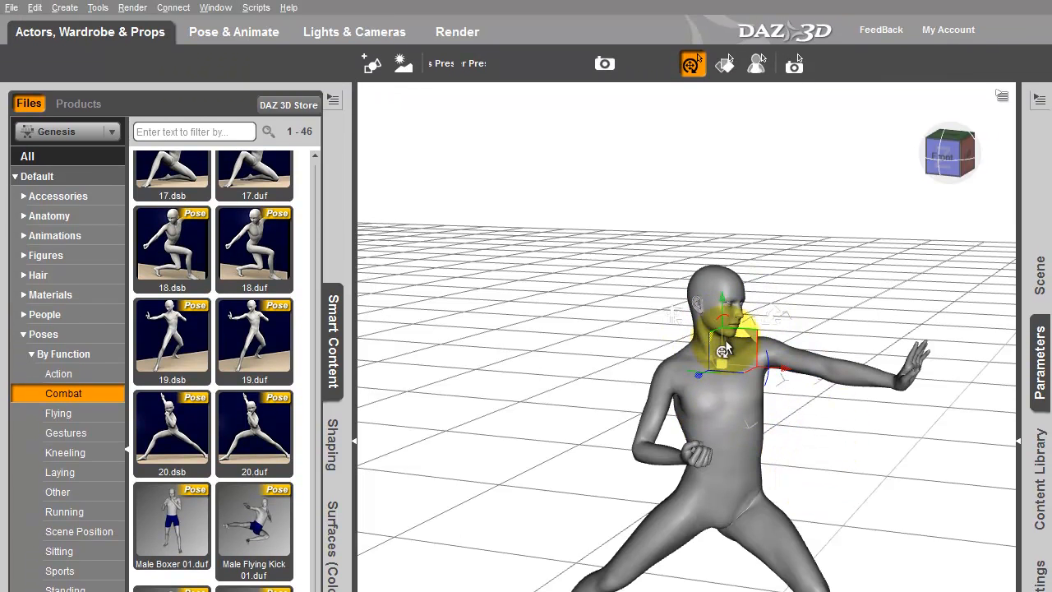
Switch to the Pose & Animate workspace and show the Create and Basic Viewport Tools toolbars
{"action": "left_click", "coordinate": [247, 39]}
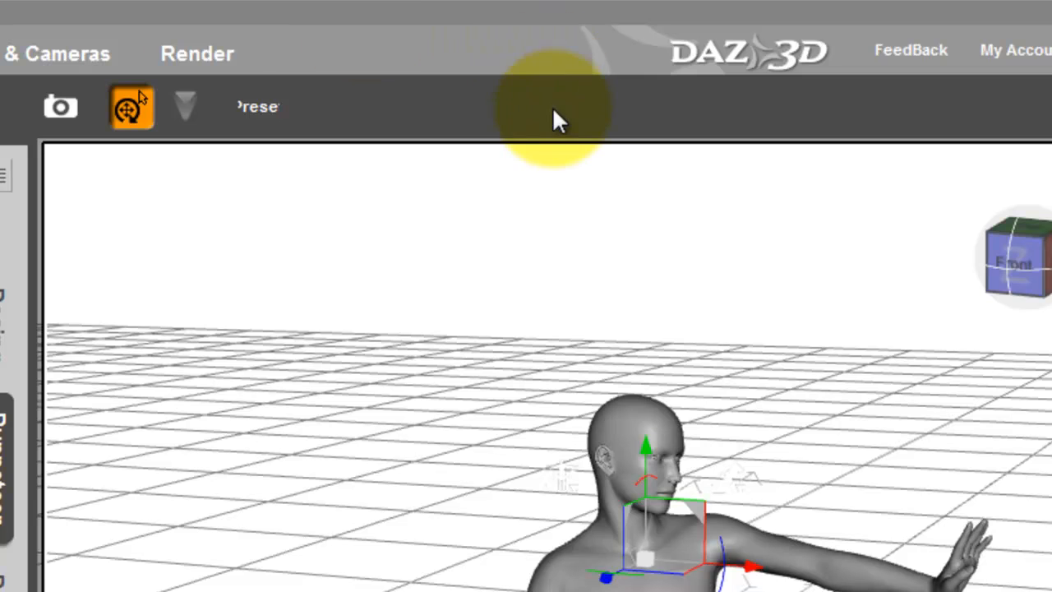
{"action": "right_click", "coordinate": [552, 119]}
{"action": "left_click", "coordinate": [605, 159]}
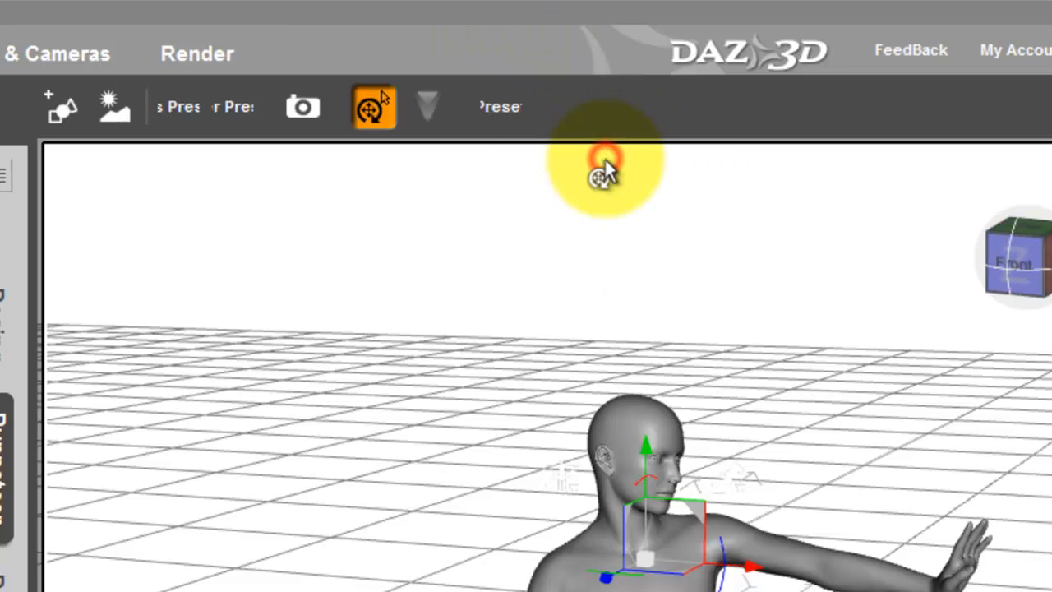
{"action": "right_click", "coordinate": [694, 103]}
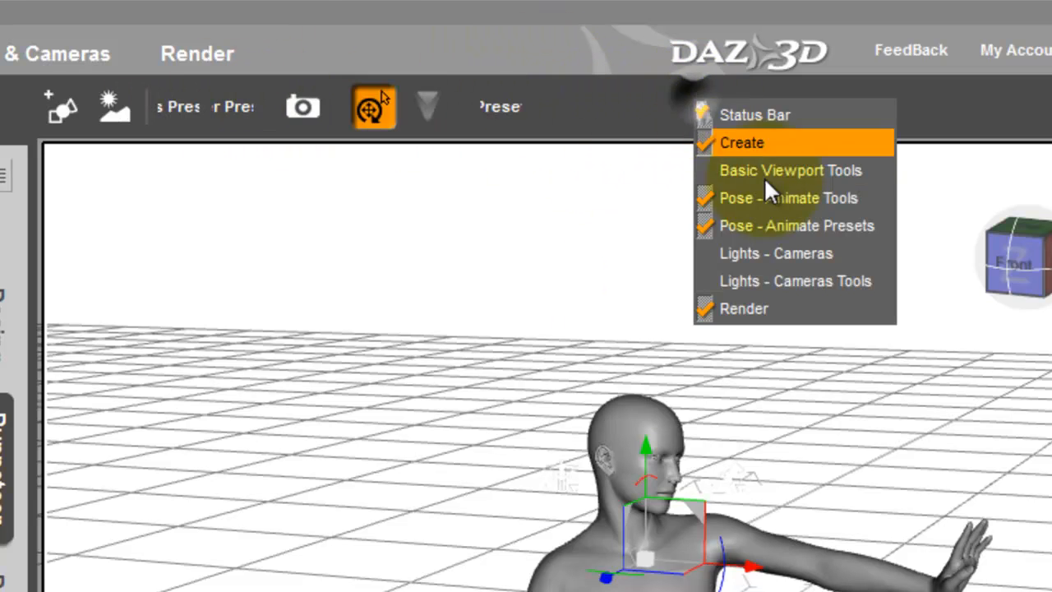
{"action": "left_click", "coordinate": [766, 174]}
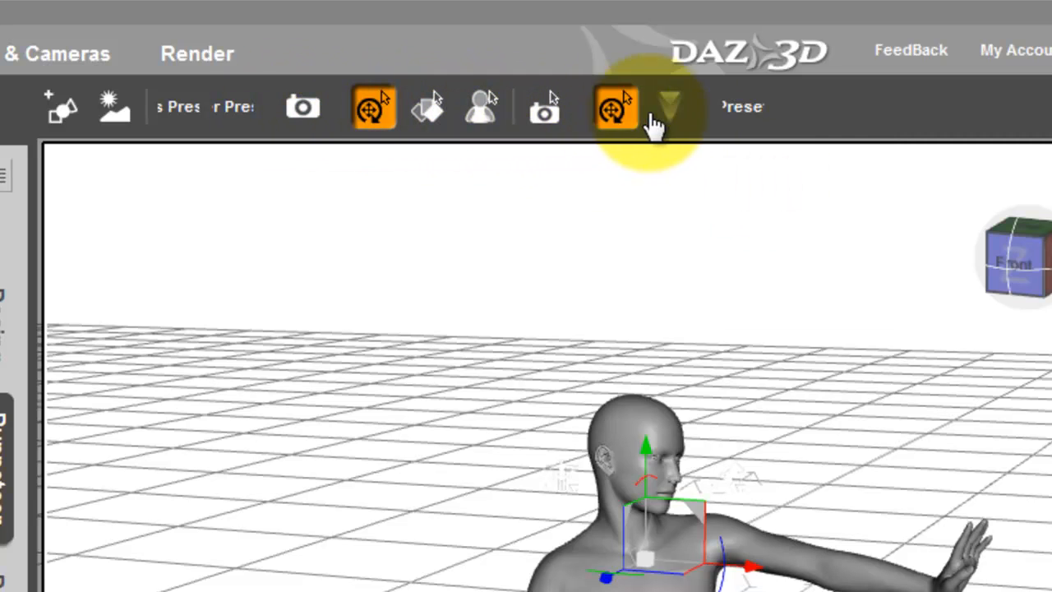
{"action": "right_click", "coordinate": [833, 100]}
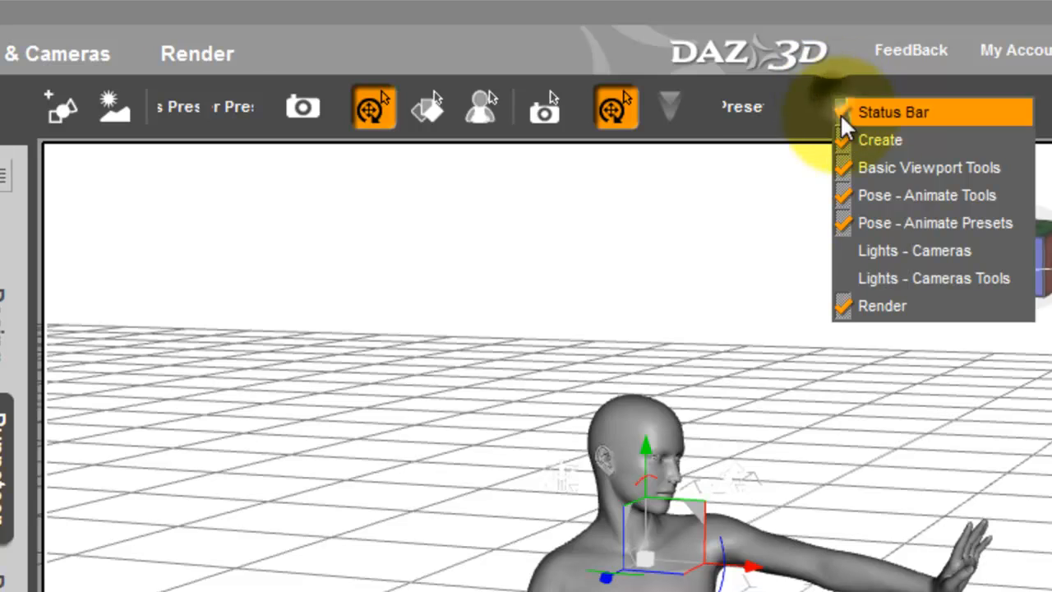
{"action": "left_click", "coordinate": [616, 115]}
Select the figure's torso surface with the Surface Selection tool, and return to the Universal tool
{"action": "left_click", "coordinate": [429, 117]}
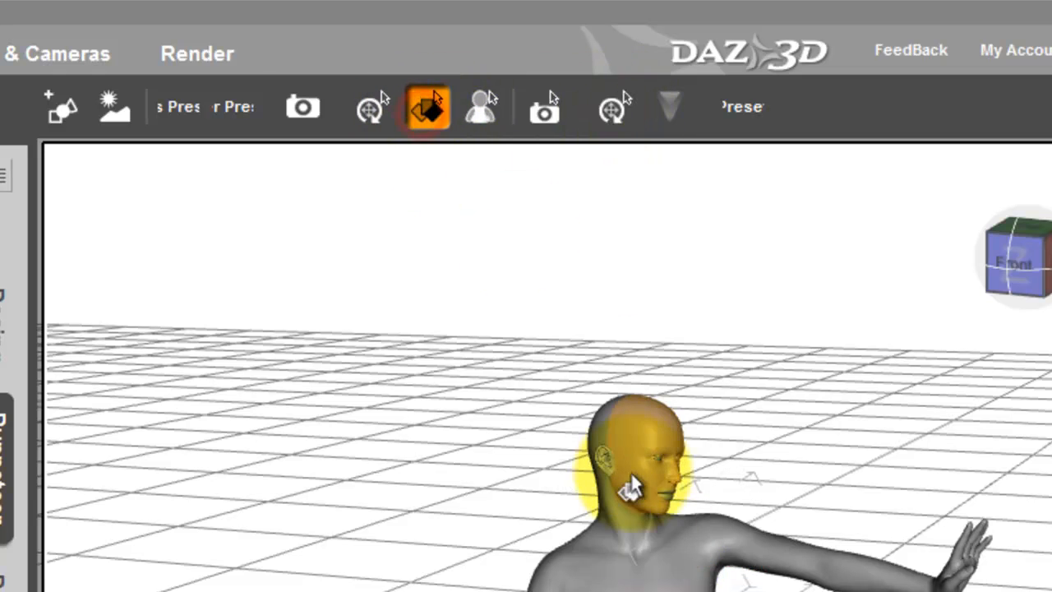
{"action": "left_click", "coordinate": [624, 567]}
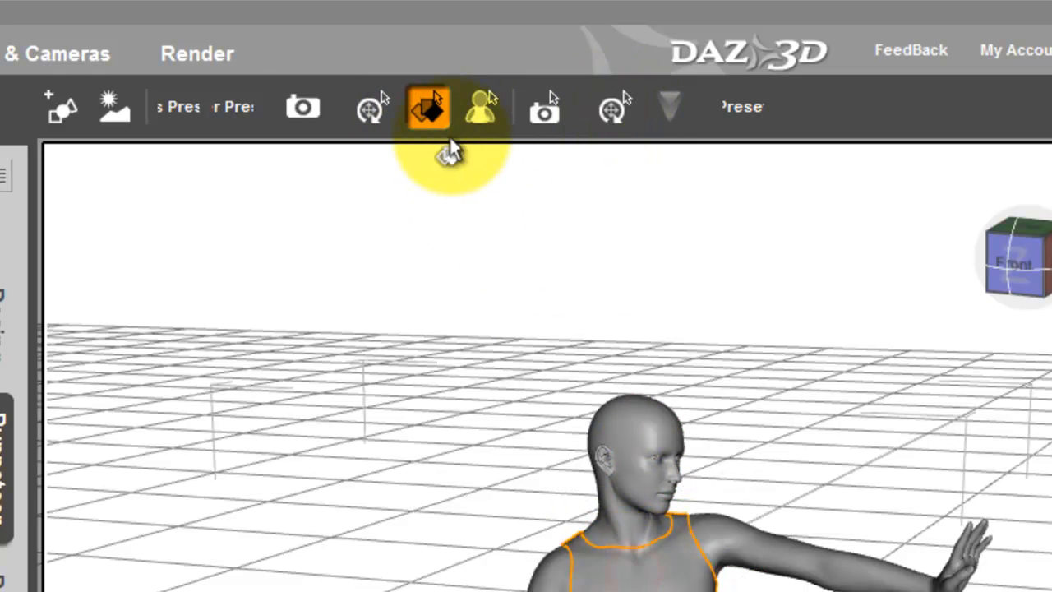
{"action": "left_click", "coordinate": [367, 107]}
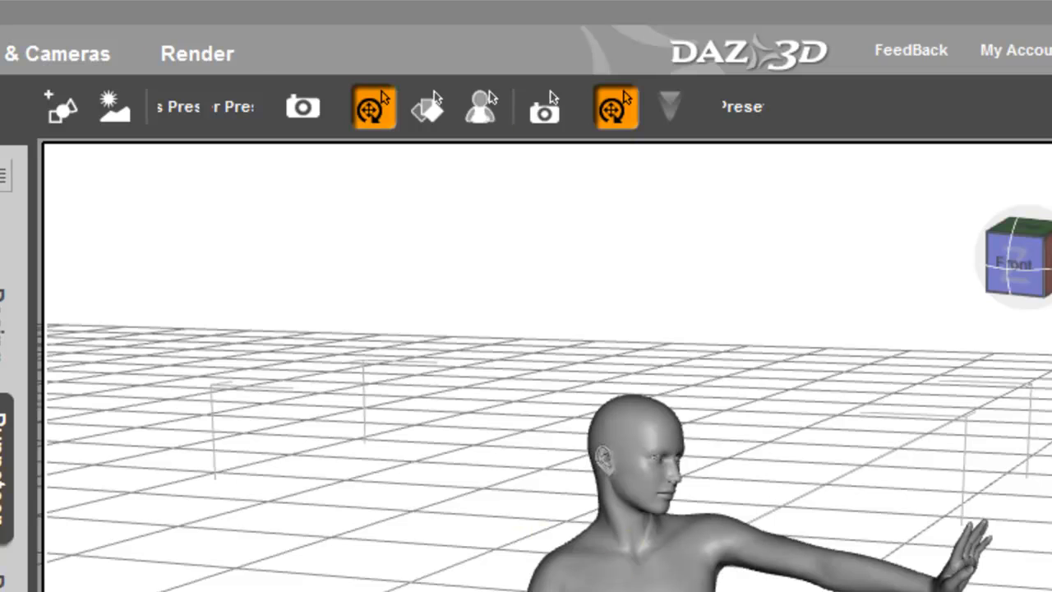
Pick the figure's body region below the neck with the Region Navigator, and return to the Universal tool
{"action": "left_click", "coordinate": [483, 109]}
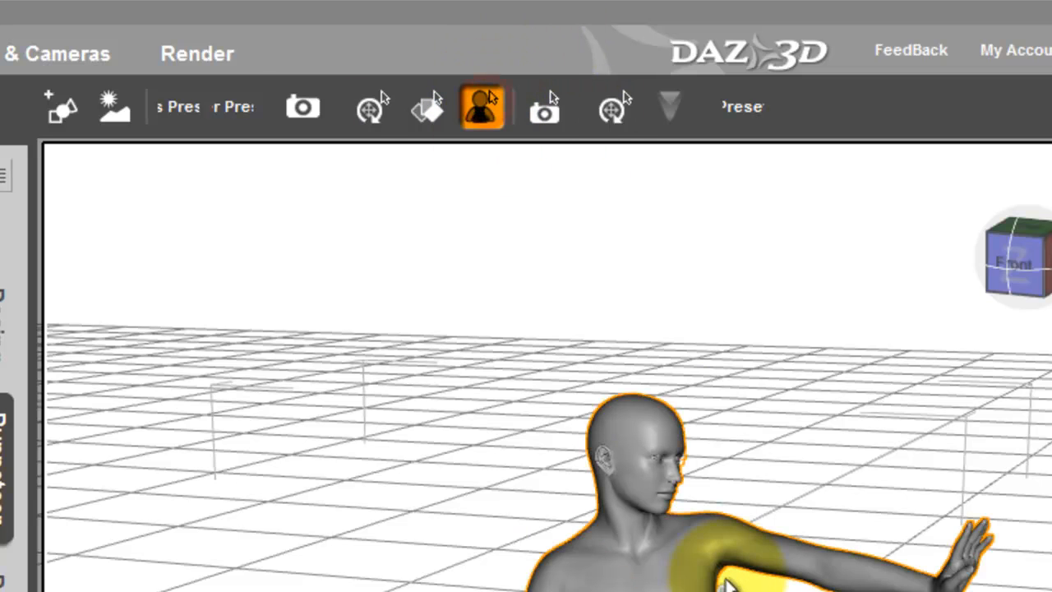
{"action": "left_click", "coordinate": [704, 529]}
{"action": "left_click", "coordinate": [441, 238]}
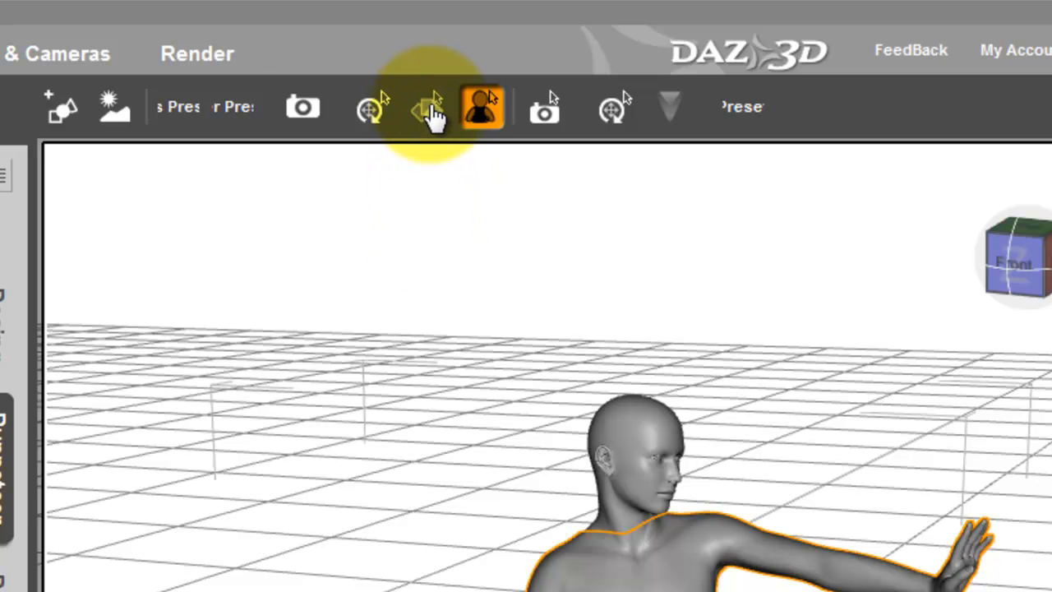
{"action": "left_click", "coordinate": [374, 111]}
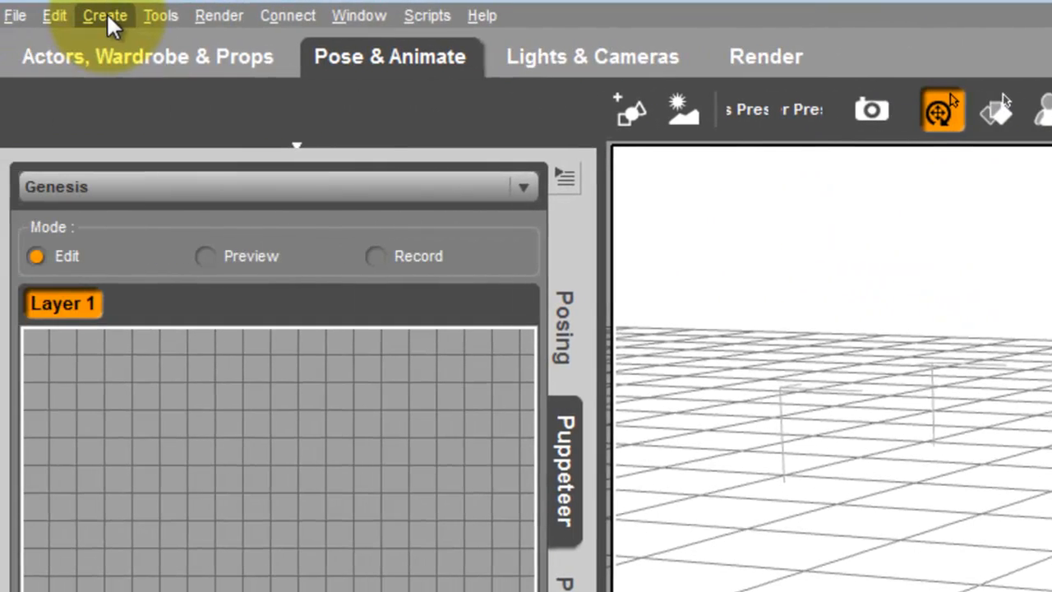
Activate the Joint Editor to inspect the bones and joints inside the Genesis figure
{"action": "left_click", "coordinate": [158, 19]}
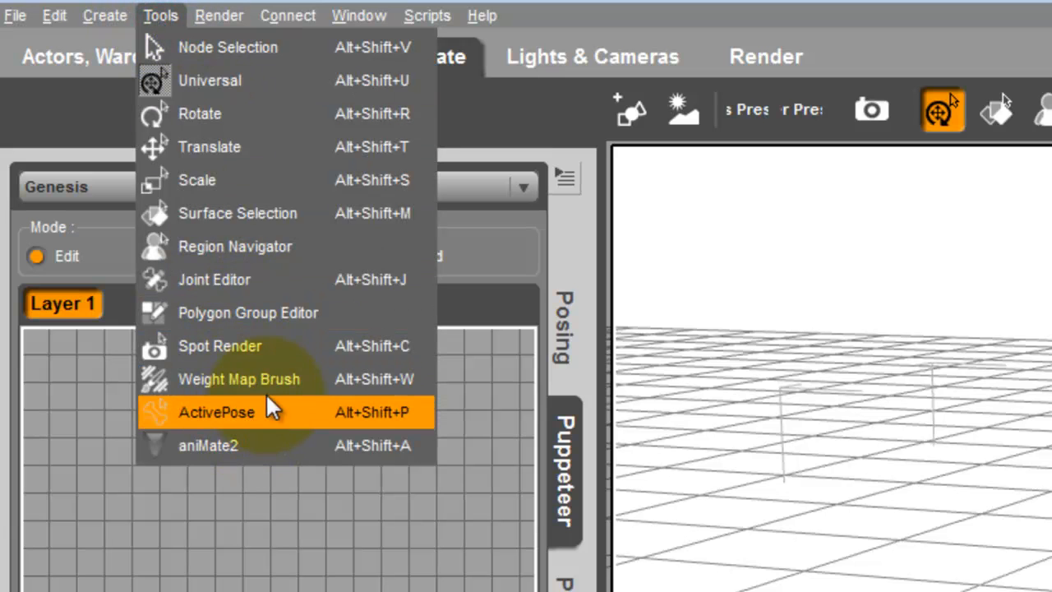
{"action": "left_click", "coordinate": [224, 281]}
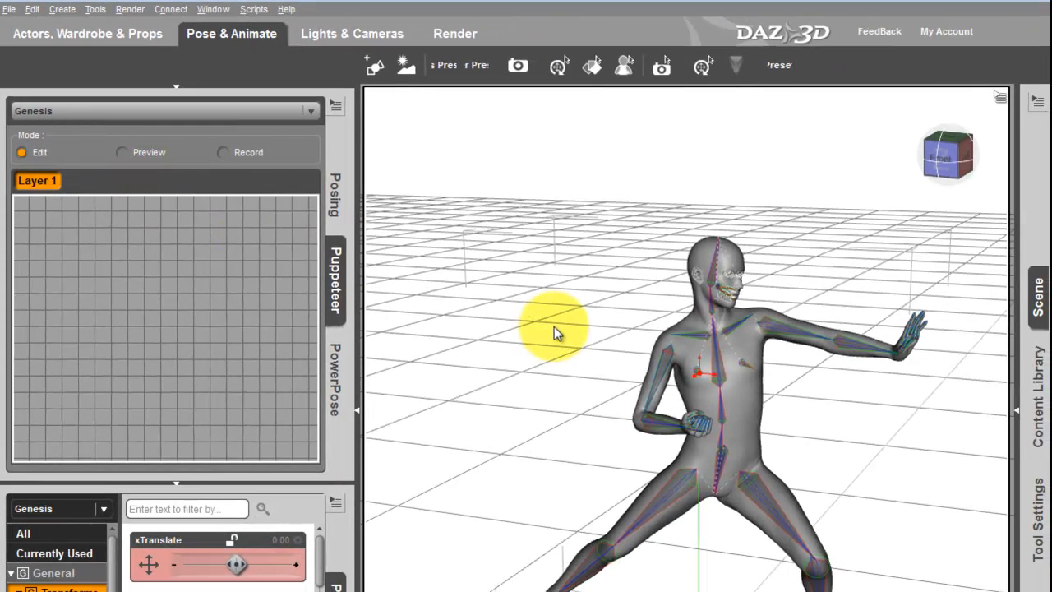
{"action": "left_click", "coordinate": [95, 15]}
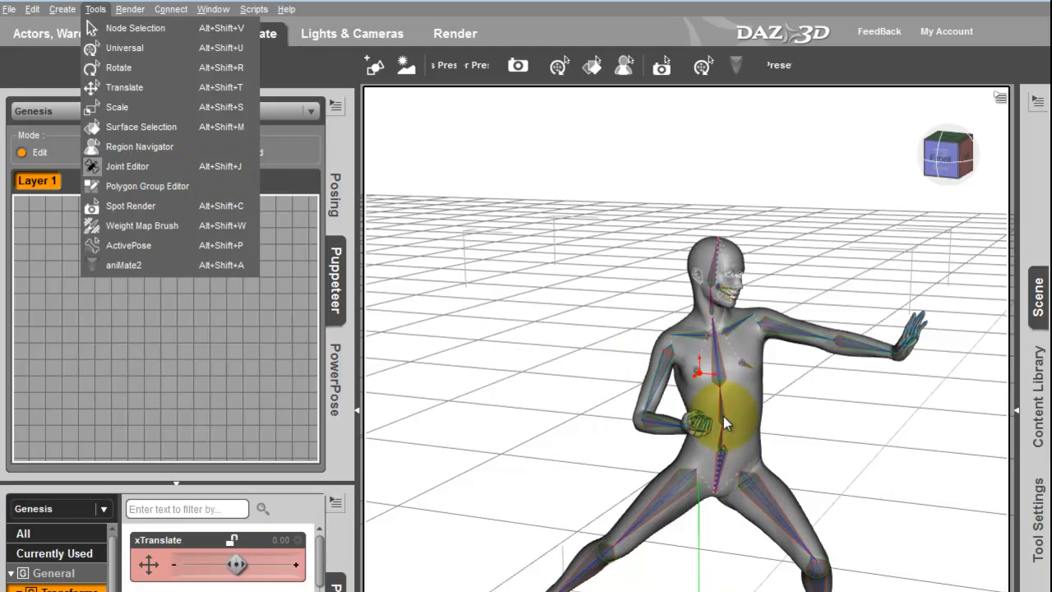
{"action": "left_click", "coordinate": [847, 345]}
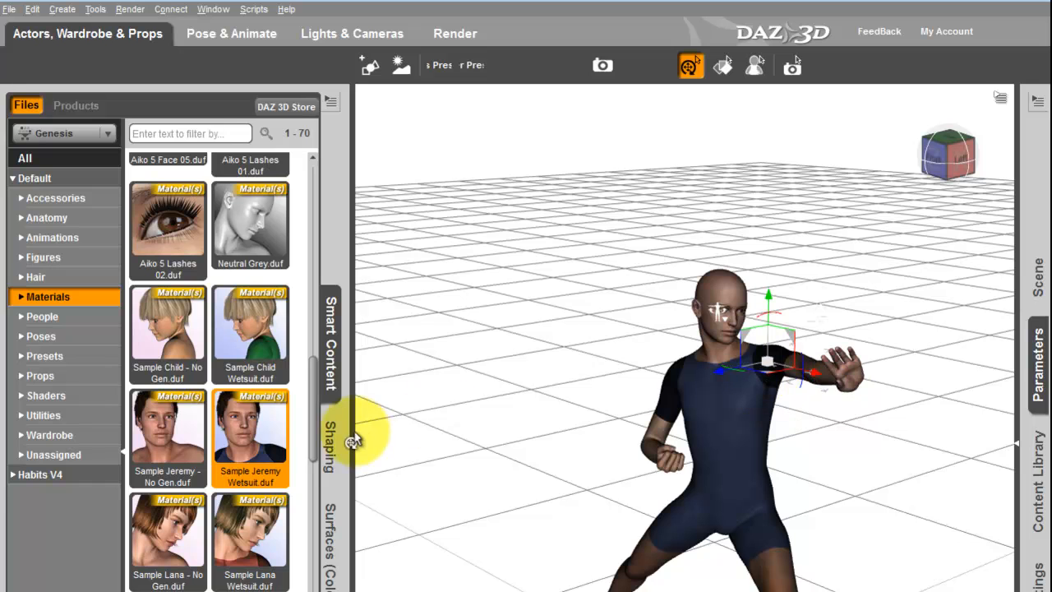
Apply the running pose preset 10.duf to the Genesis figure from the Poses category
{"action": "left_click", "coordinate": [39, 336]}
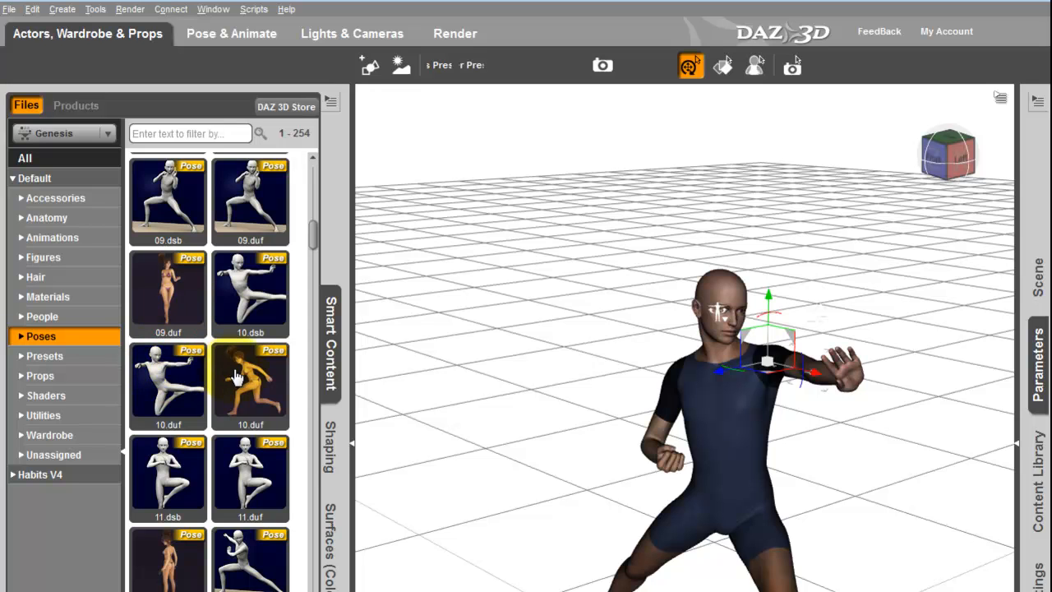
{"action": "left_click", "coordinate": [235, 377]}
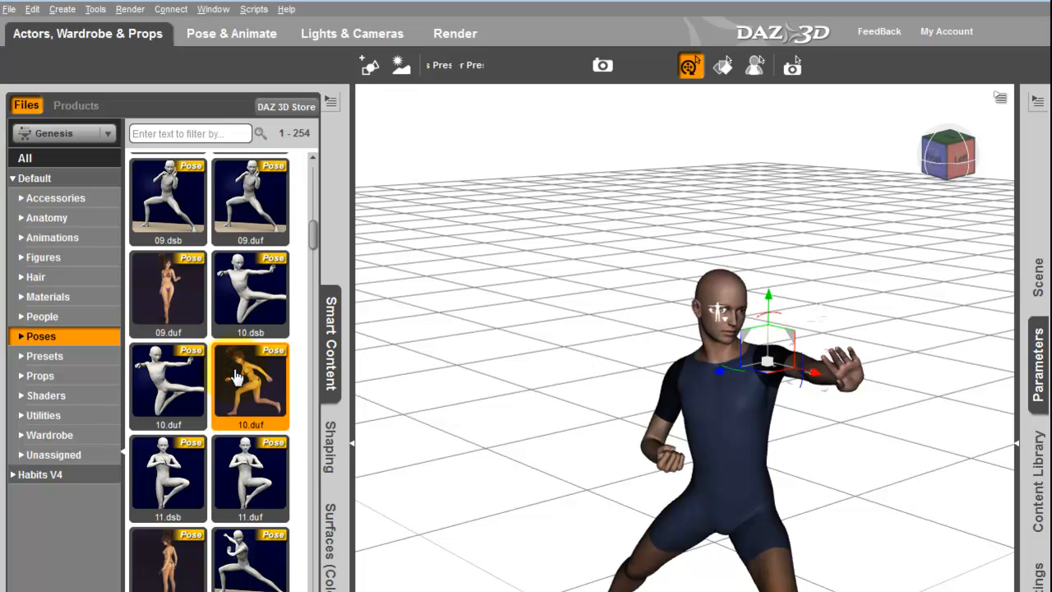
{"action": "double_click", "coordinate": [236, 376]}
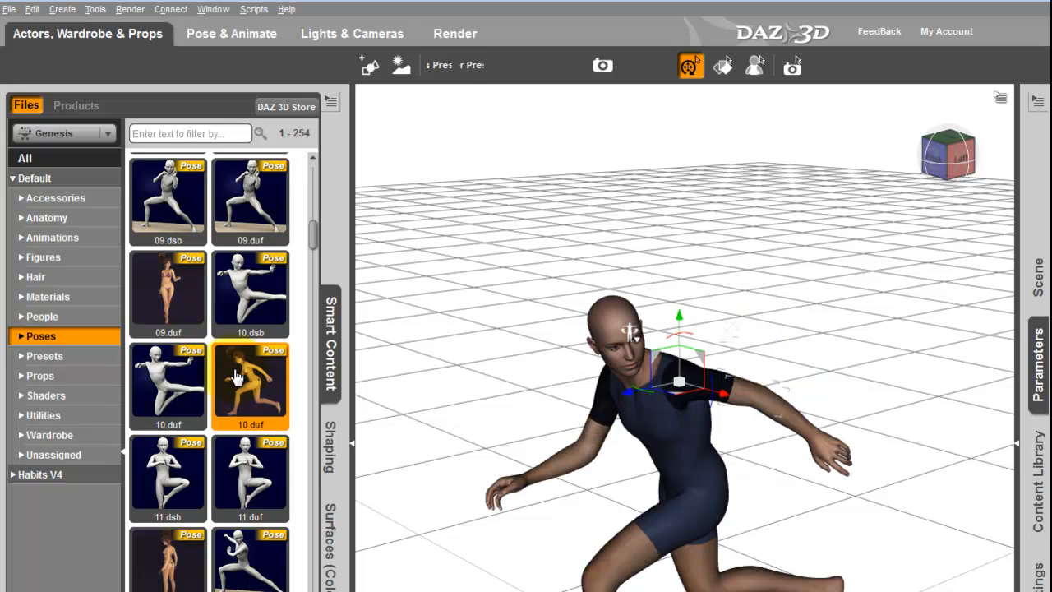
Select the figure's left hand and adjust the left arm with the Universal tool's manipulator
{"action": "left_click", "coordinate": [788, 423]}
{"action": "left_click_drag", "start_coordinate": [795, 415], "coordinate": [780, 471]}
{"action": "left_click", "coordinate": [805, 447]}
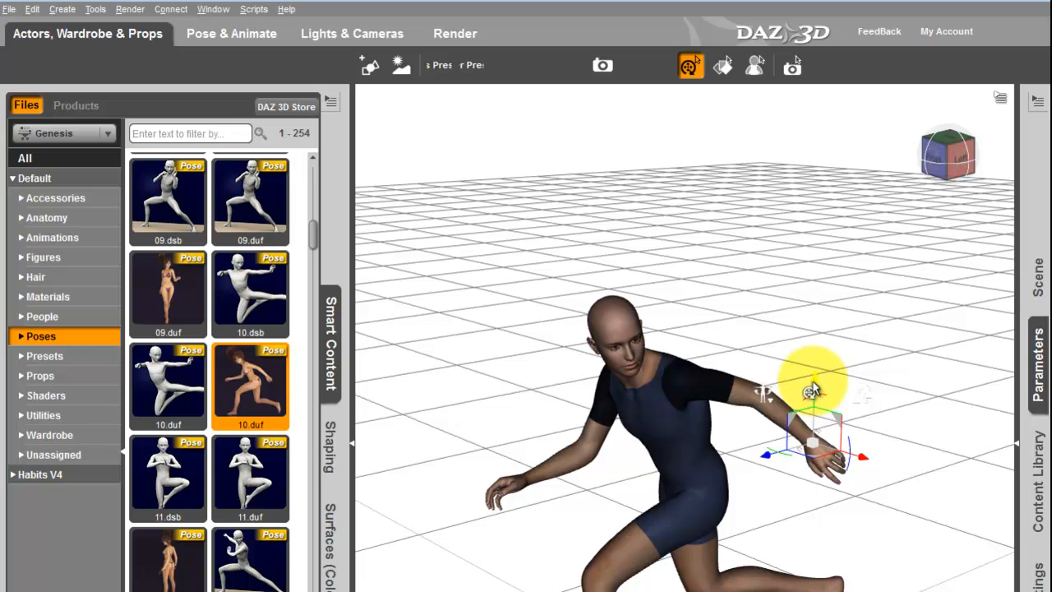
{"action": "left_click_drag", "start_coordinate": [810, 391], "coordinate": [864, 412]}
Pin the figure's right foot using PowerPose in the Pose & Animate workspace, and raise the left hand slightly
{"action": "left_click", "coordinate": [230, 36]}
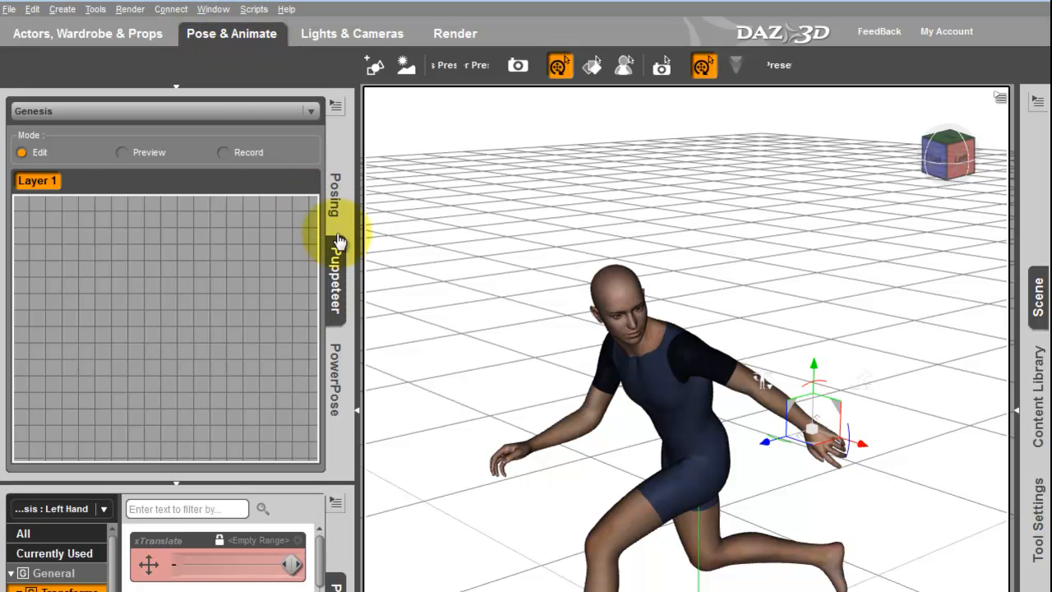
{"action": "left_click", "coordinate": [336, 372]}
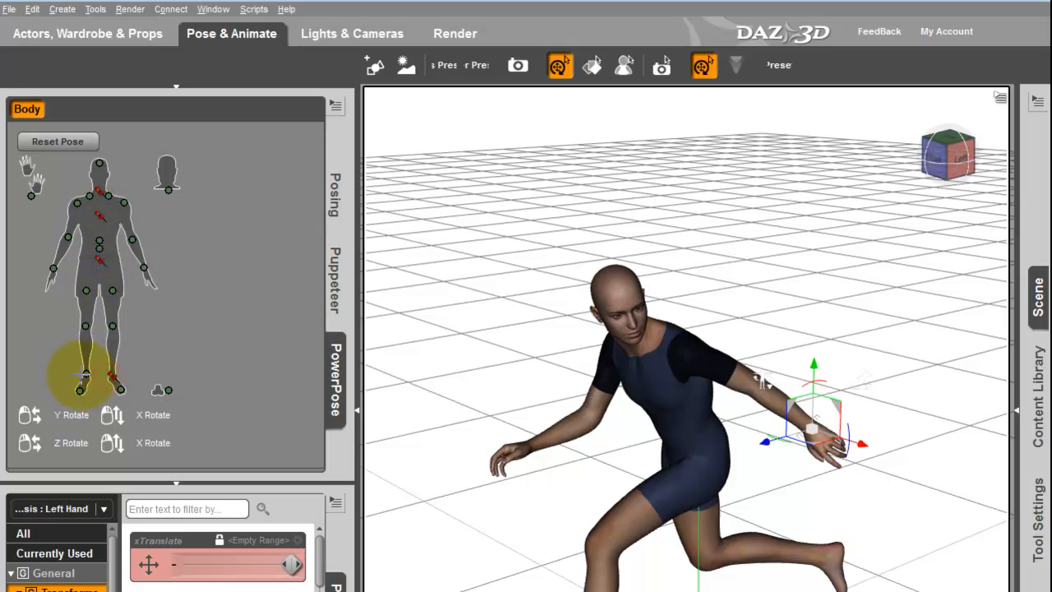
{"action": "left_click", "coordinate": [85, 374]}
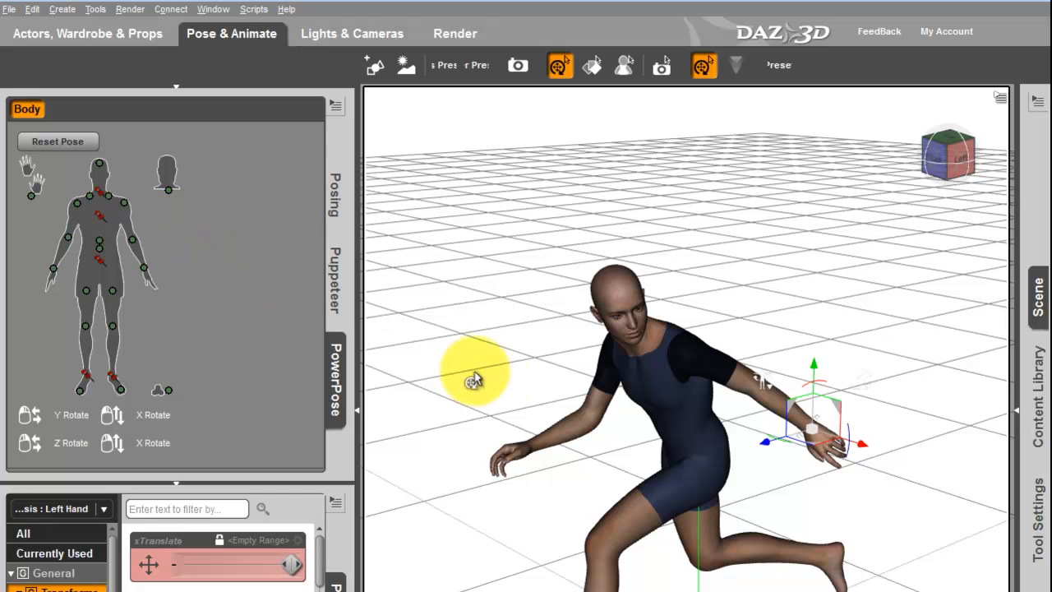
{"action": "left_click_drag", "start_coordinate": [811, 376], "coordinate": [785, 348]}
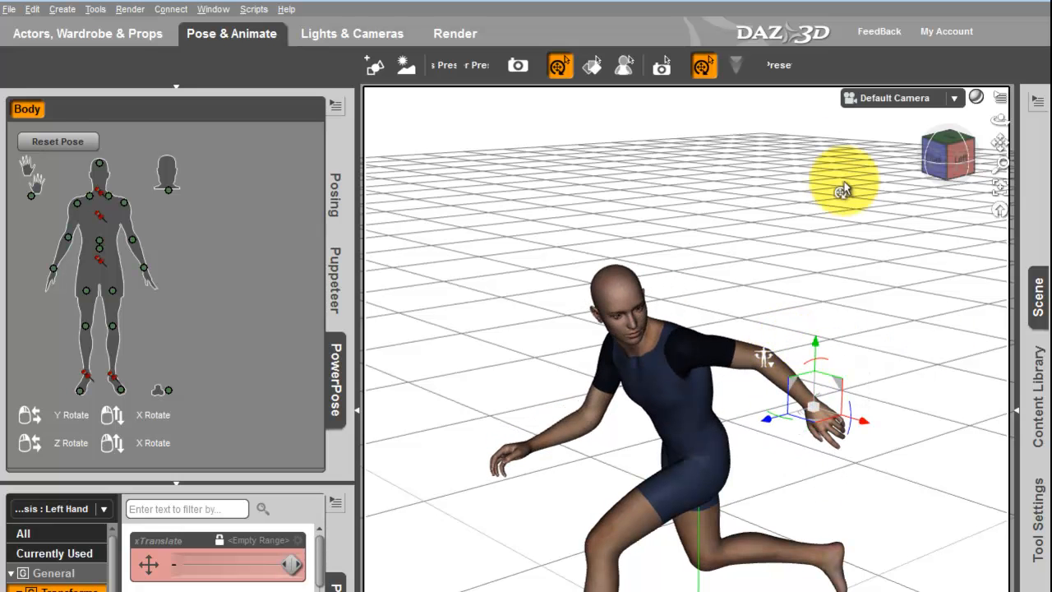
Activate the ActivePose tool and use it to try moving the left forearm and raise the right forearm
{"action": "left_click", "coordinate": [1038, 517]}
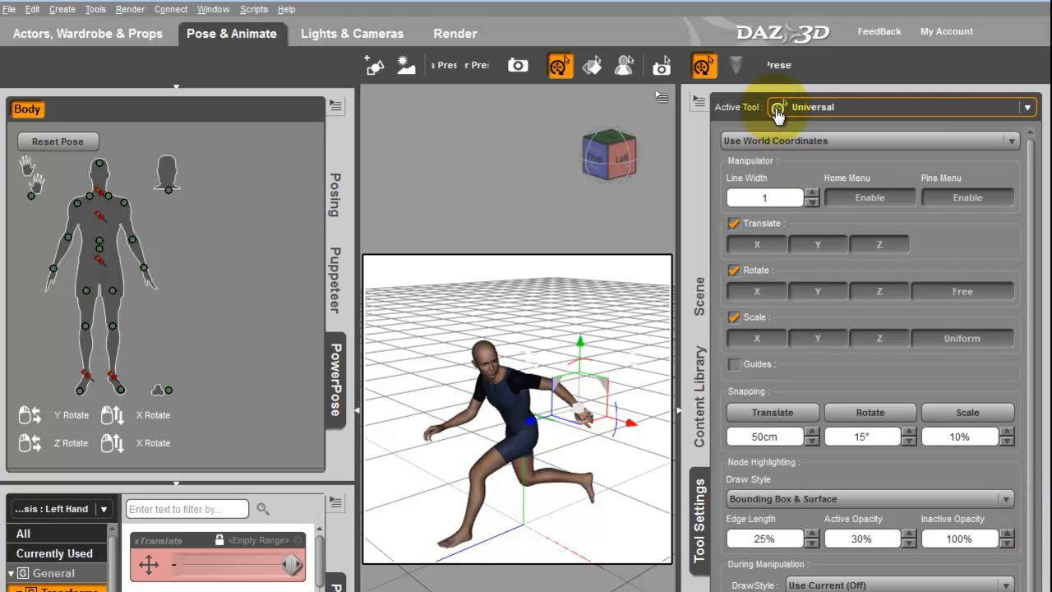
{"action": "left_click", "coordinate": [815, 108]}
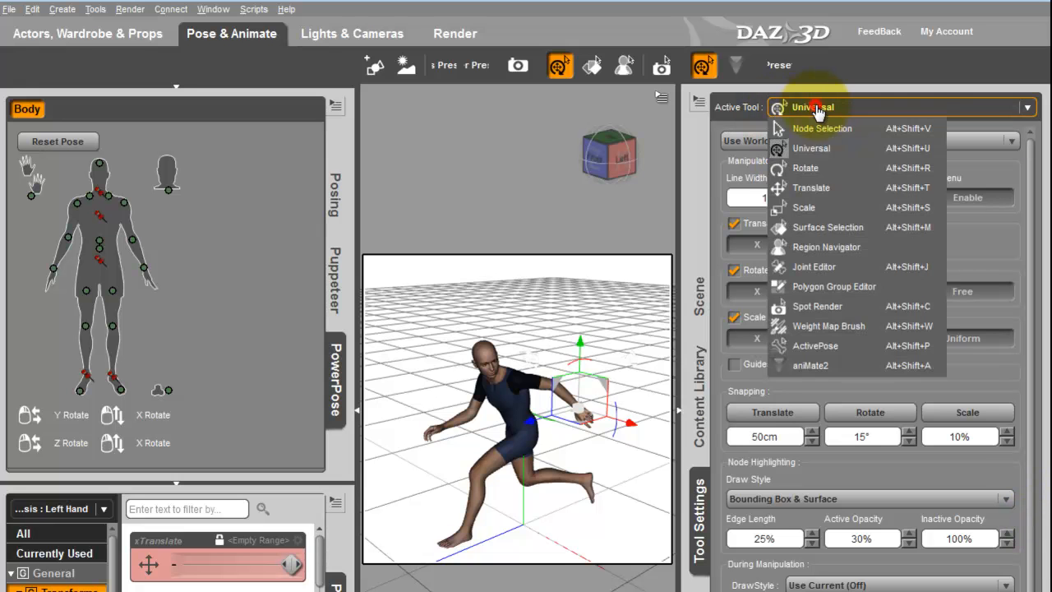
{"action": "left_click", "coordinate": [786, 346]}
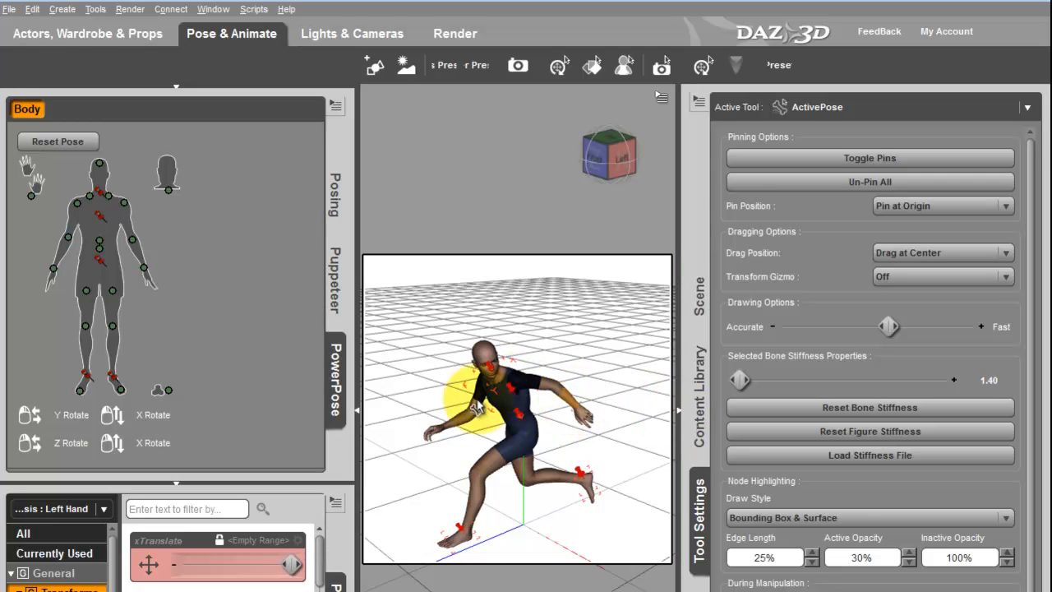
{"action": "left_click", "coordinate": [359, 420]}
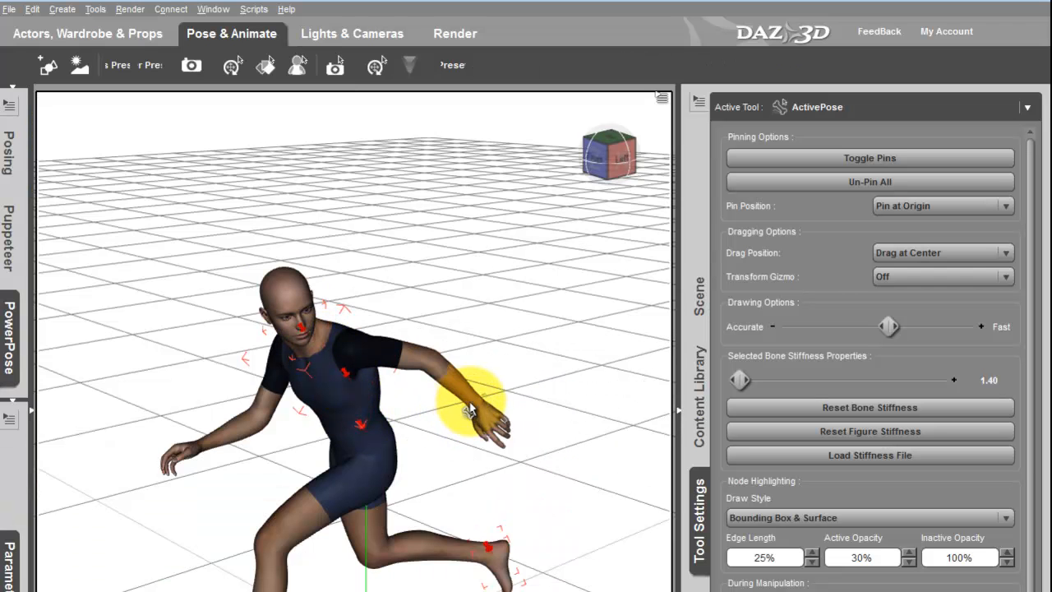
{"action": "left_click_drag", "start_coordinate": [472, 415], "coordinate": [547, 453]}
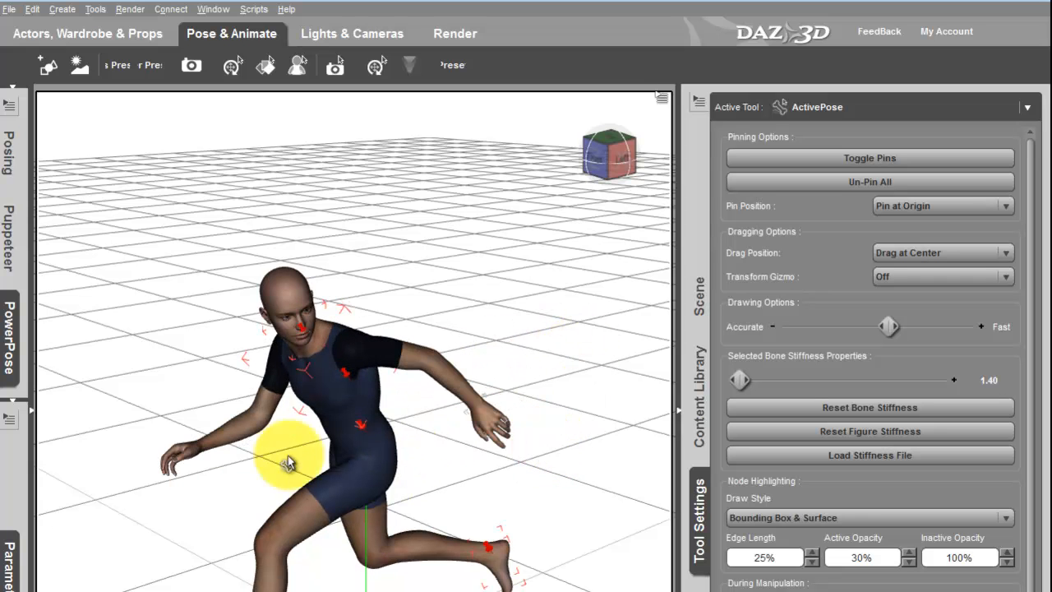
{"action": "left_click_drag", "start_coordinate": [220, 442], "coordinate": [221, 400]}
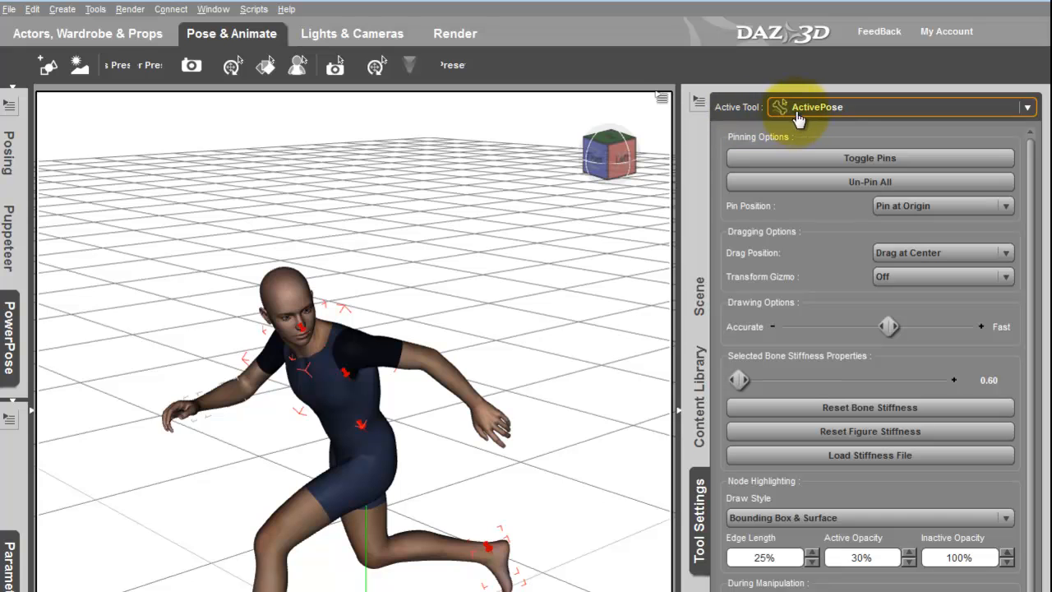
Review the available tools, choose ActivePose again, and reposition the figure's left and right arms
{"action": "left_click", "coordinate": [90, 9]}
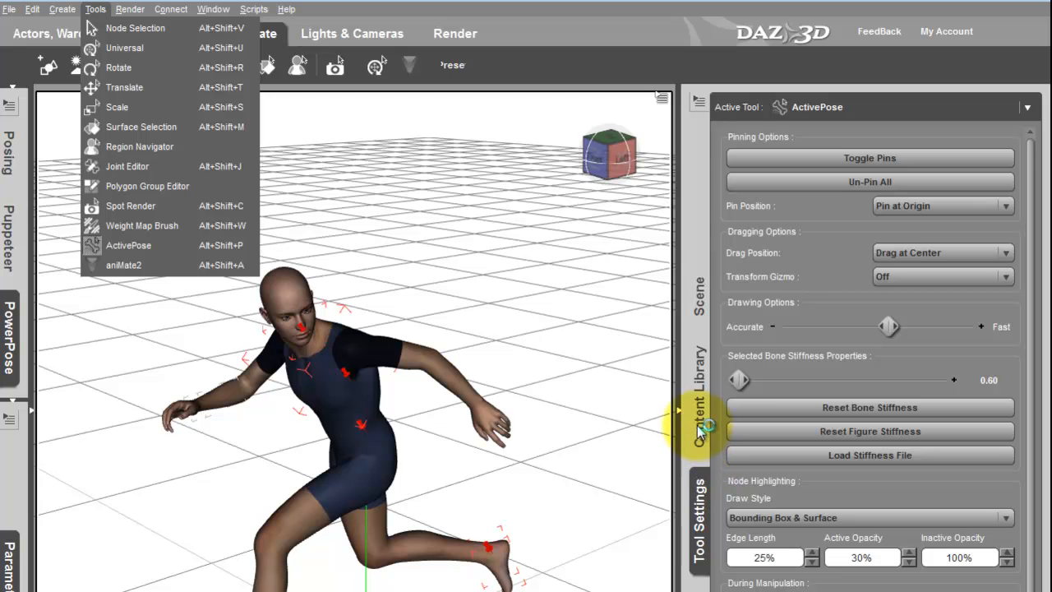
{"action": "left_click", "coordinate": [1026, 111]}
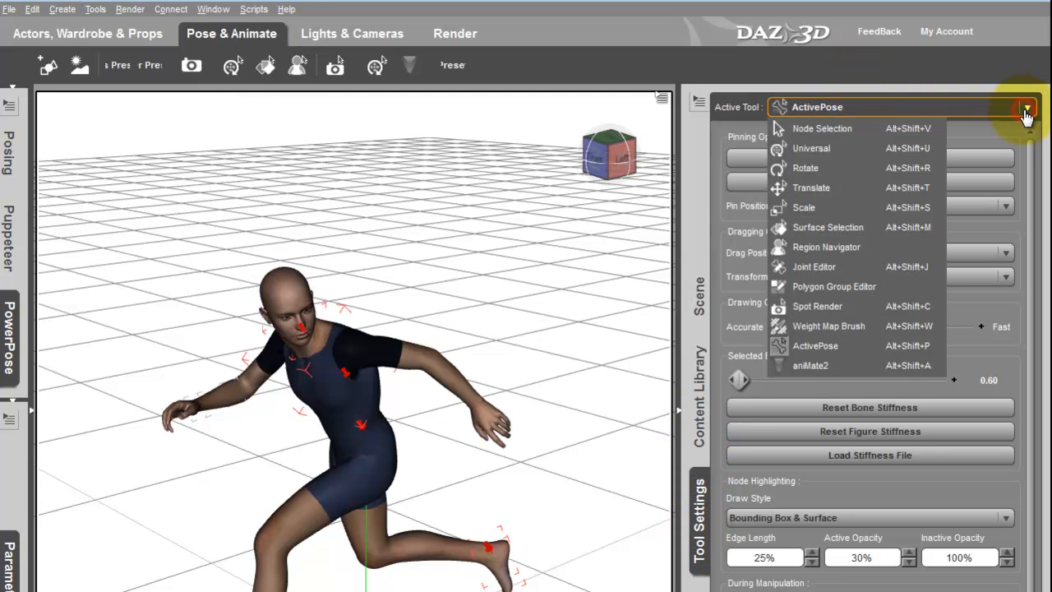
{"action": "left_click", "coordinate": [866, 350]}
{"action": "left_click_drag", "start_coordinate": [408, 359], "coordinate": [442, 429]}
{"action": "left_click_drag", "start_coordinate": [206, 425], "coordinate": [197, 394]}
Raise both arms overhead with the neck and chest unpinned, and pin the left hand in PowerPose
{"action": "left_click", "coordinate": [10, 337]}
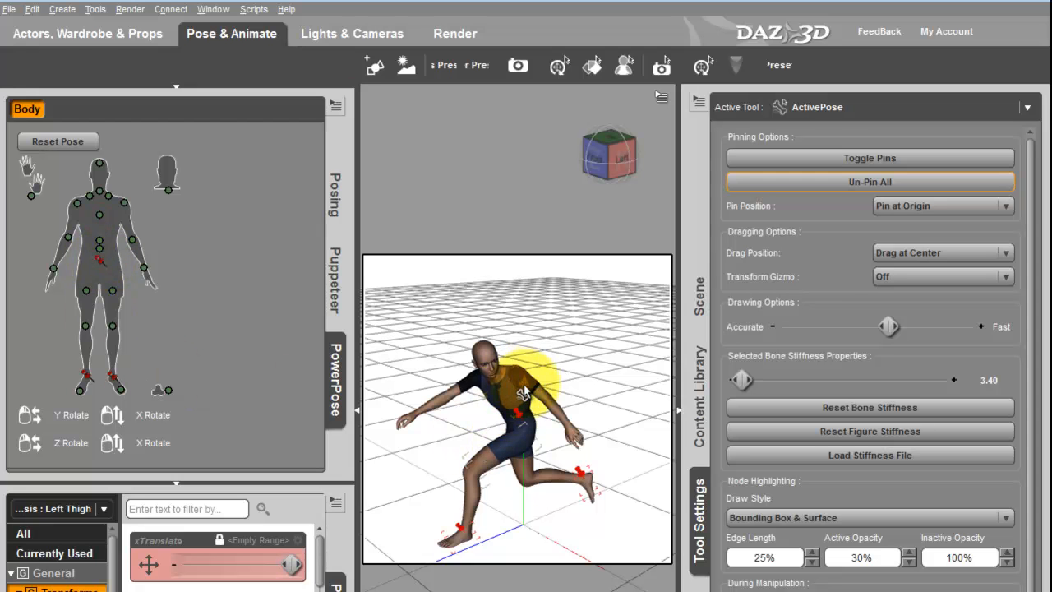
{"action": "left_click_drag", "start_coordinate": [562, 425], "coordinate": [549, 261]}
{"action": "left_click", "coordinate": [515, 325]}
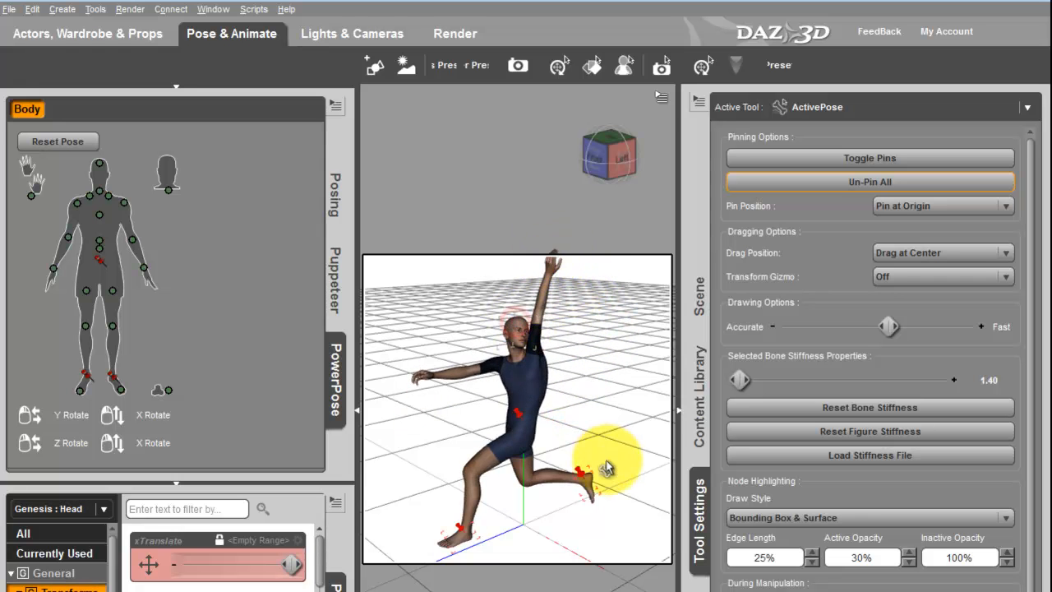
{"action": "mouse_move", "coordinate": [450, 375]}
{"action": "left_mouse_down"}
{"action": "mouse_move", "coordinate": [430, 352]}
{"action": "mouse_move", "coordinate": [436, 306]}
{"action": "mouse_move", "coordinate": [441, 384]}
{"action": "left_mouse_up"}
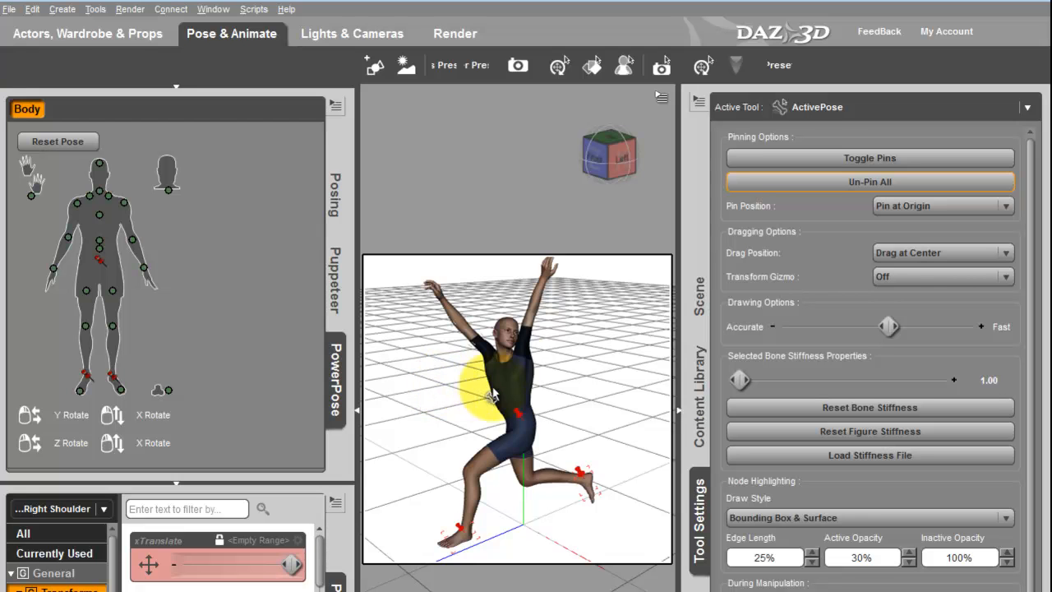
{"action": "left_click", "coordinate": [145, 270]}
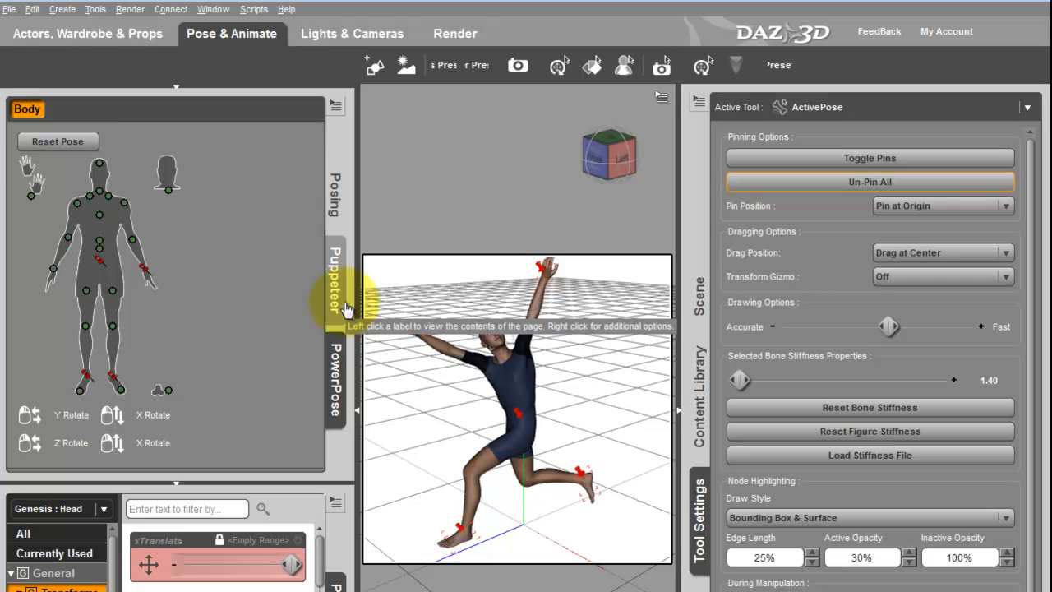
Apply the standing pose preset 01.duf from the Poses presets of the Posing pane
{"action": "left_click", "coordinate": [339, 194]}
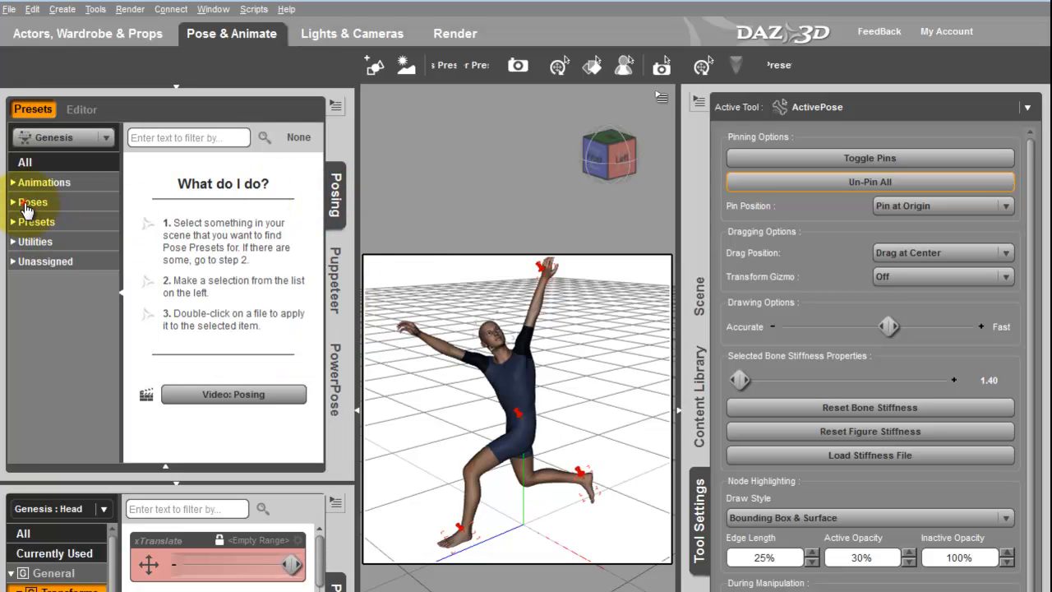
{"action": "left_click", "coordinate": [26, 203]}
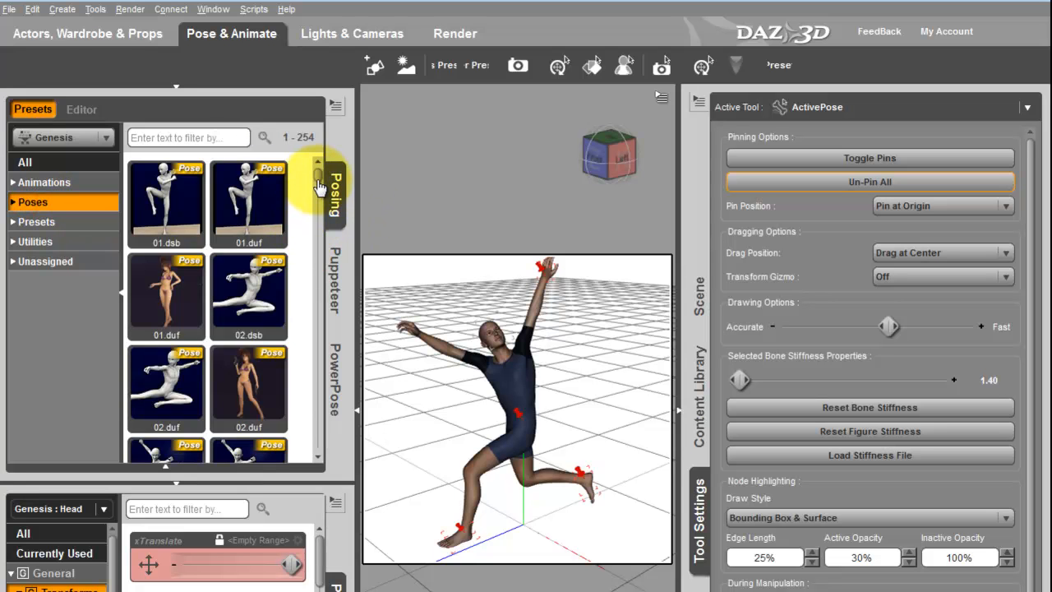
{"action": "double_click", "coordinate": [168, 289]}
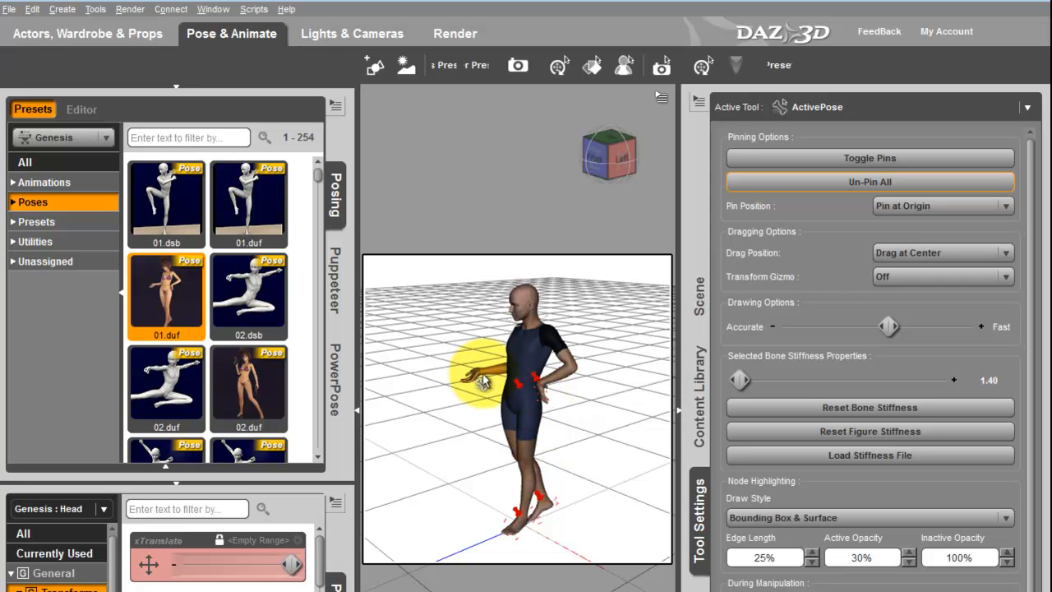
Reactivate the Universal tool and rotate the figure's right hand by about -40 degrees at the wrist
{"action": "left_click", "coordinate": [680, 411]}
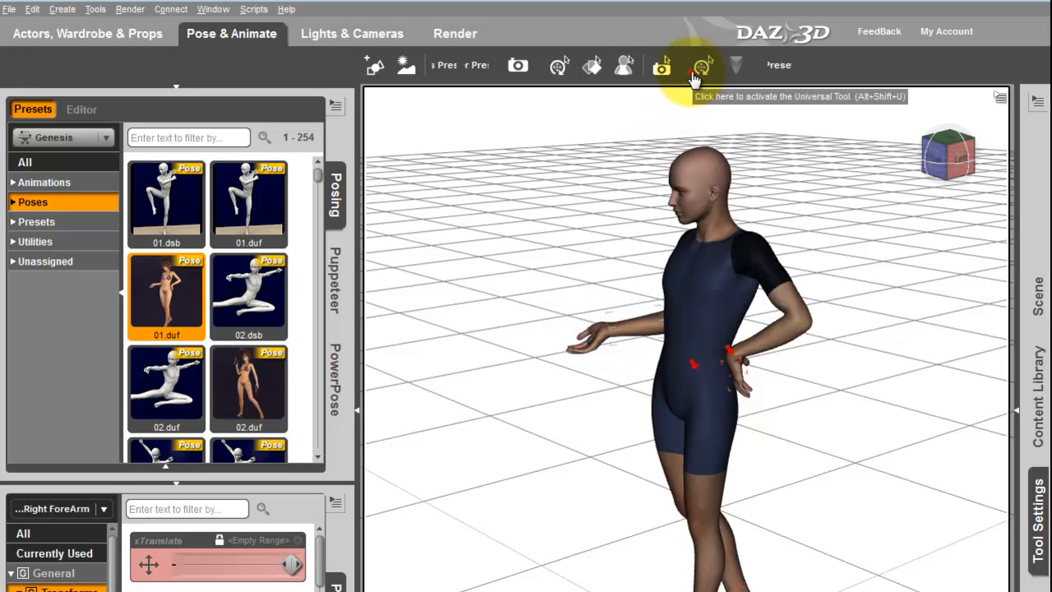
{"action": "left_click", "coordinate": [697, 72]}
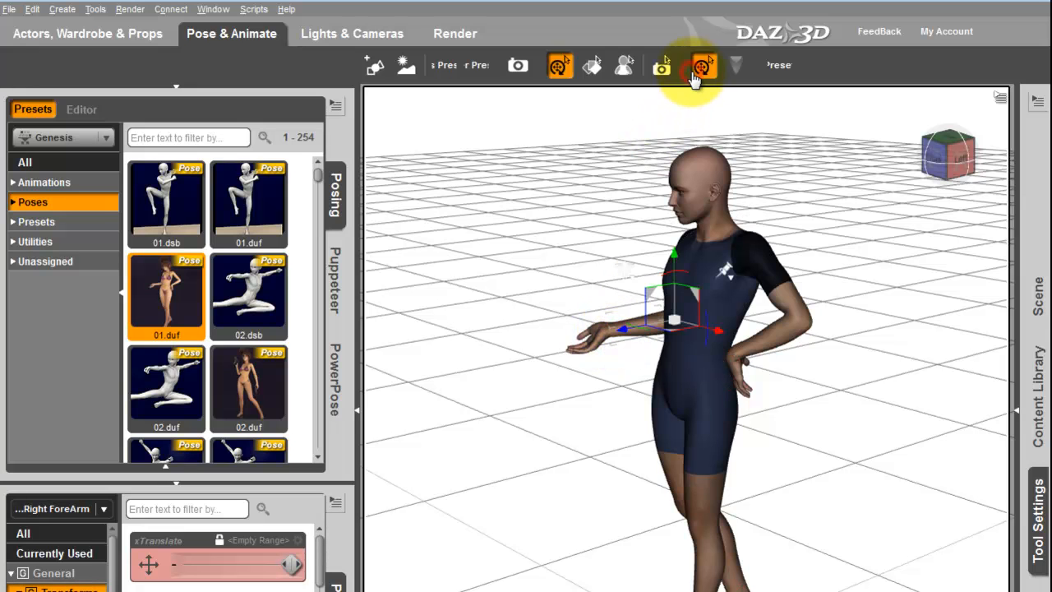
{"action": "left_click", "coordinate": [598, 339]}
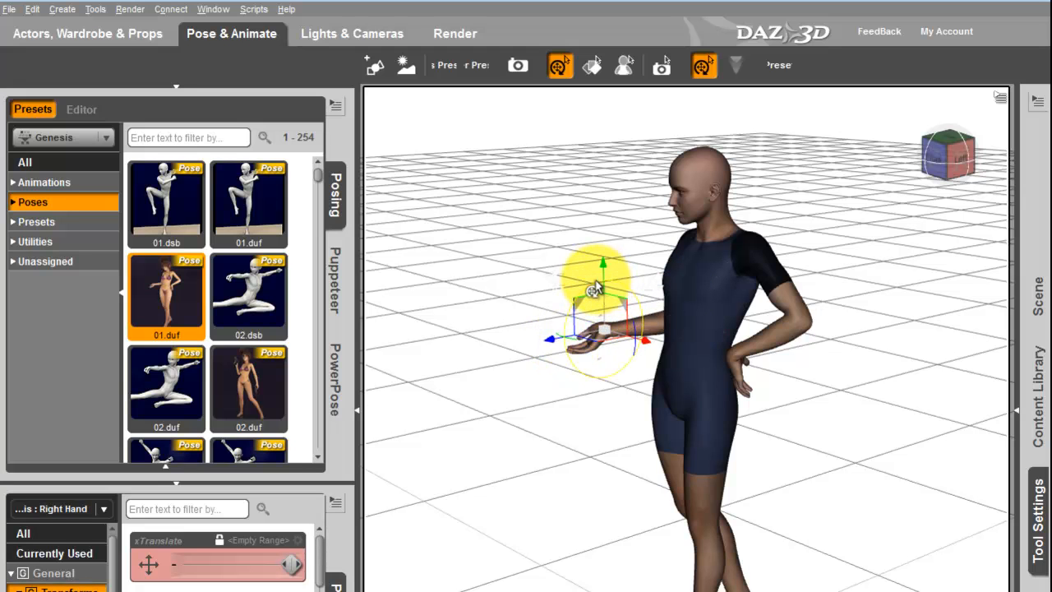
{"action": "left_click_drag", "start_coordinate": [595, 286], "coordinate": [600, 285]}
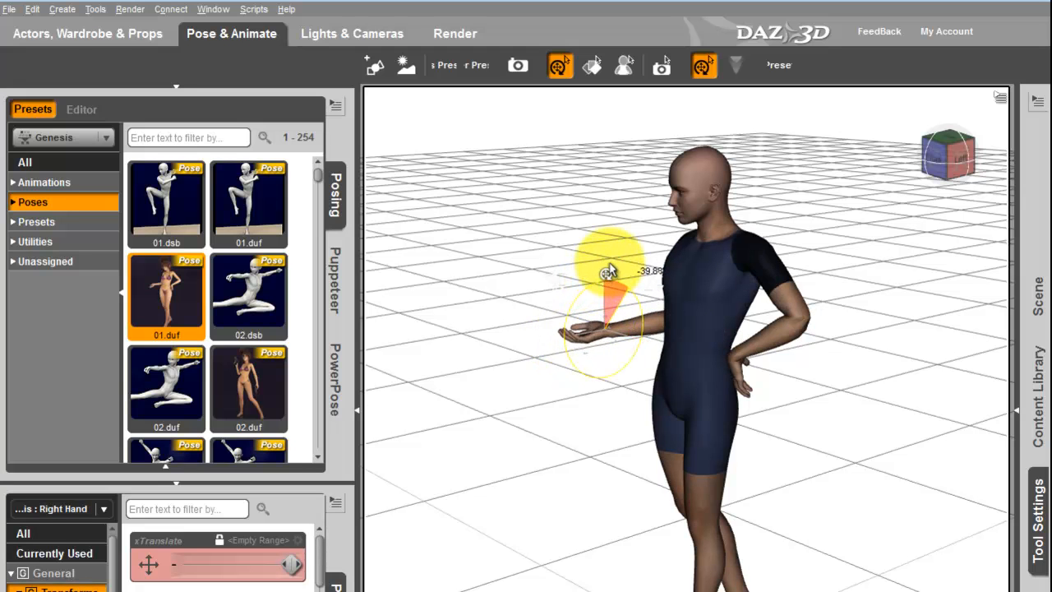
Select the figure's left hand resting at the hip, unpin it, and rotate it at the wrist
{"action": "left_click", "coordinate": [734, 368]}
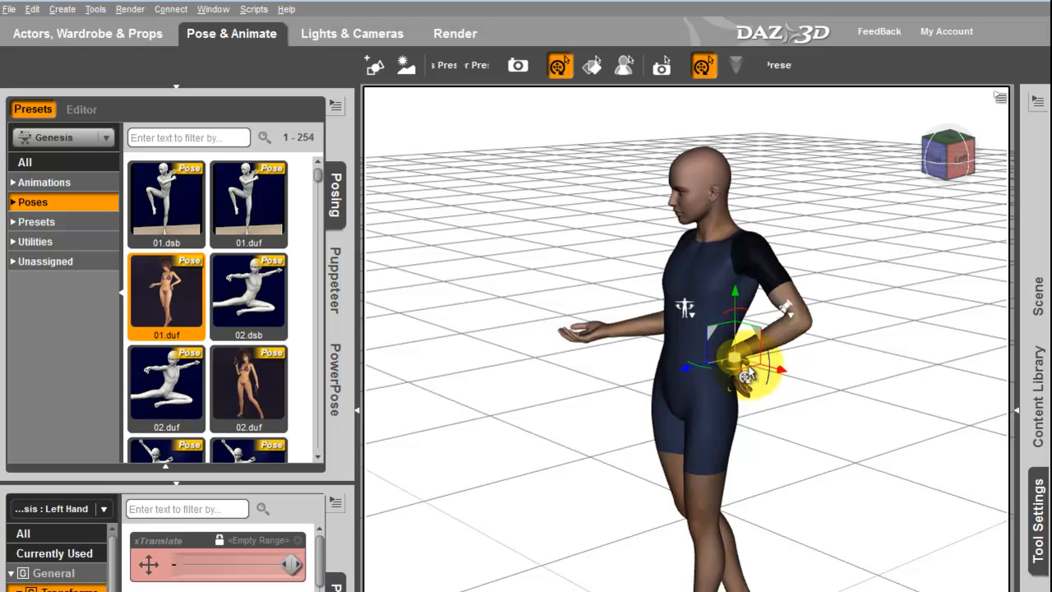
{"action": "left_click_drag", "start_coordinate": [777, 379], "coordinate": [748, 370]}
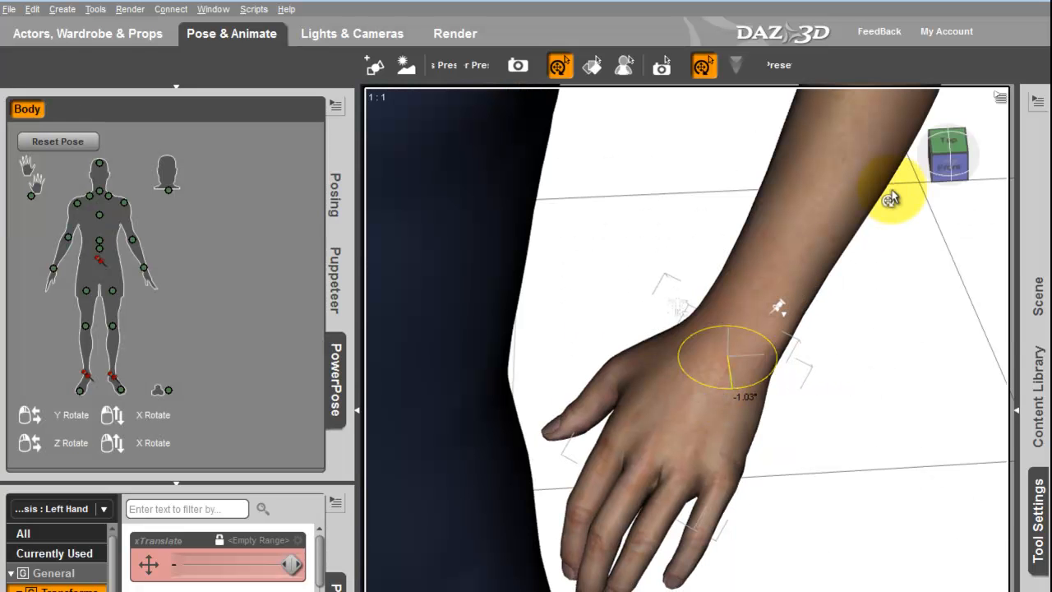
{"action": "left_click", "coordinate": [939, 155]}
{"action": "left_click_drag", "start_coordinate": [460, 384], "coordinate": [532, 379]}
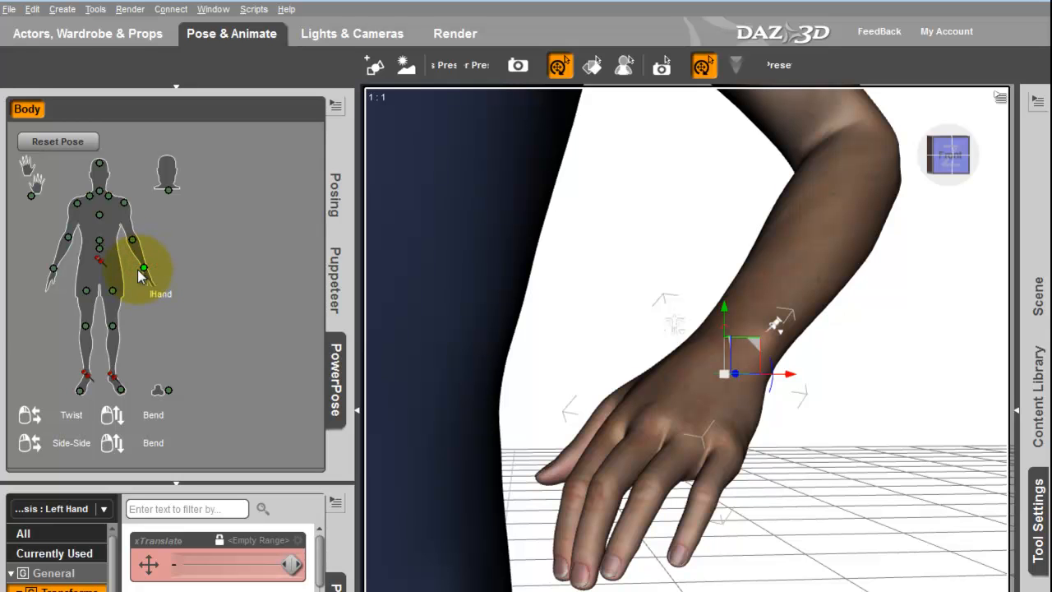
Select the right hand and the left thumb's base joint in PowerPose's Hands template, and return to the Body template
{"action": "left_click", "coordinate": [31, 199]}
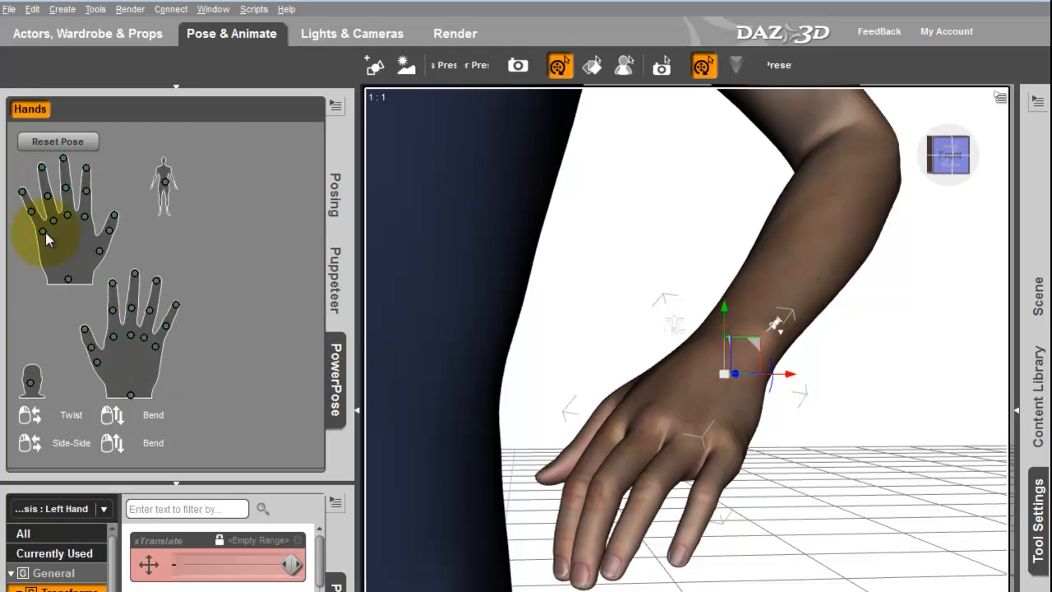
{"action": "left_click", "coordinate": [70, 280]}
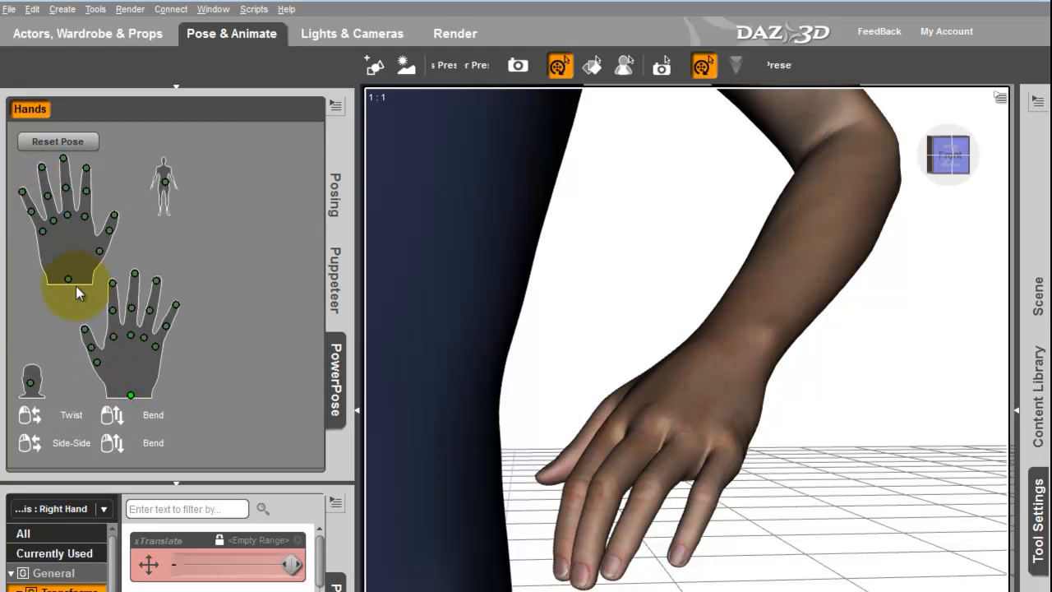
{"action": "left_click", "coordinate": [99, 252]}
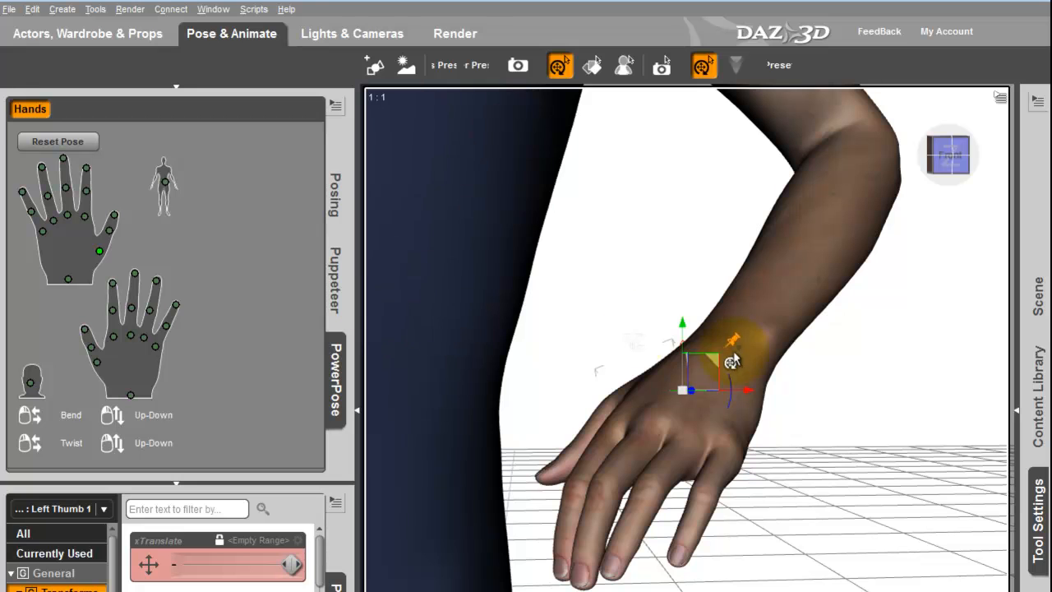
{"action": "left_click_drag", "start_coordinate": [721, 367], "coordinate": [674, 368]}
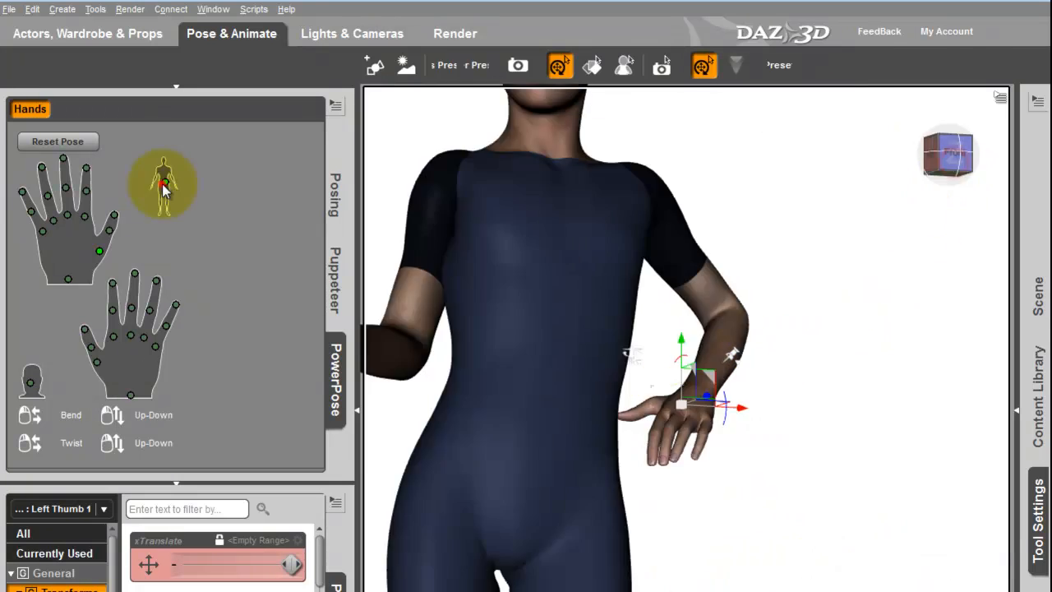
{"action": "left_click", "coordinate": [163, 183]}
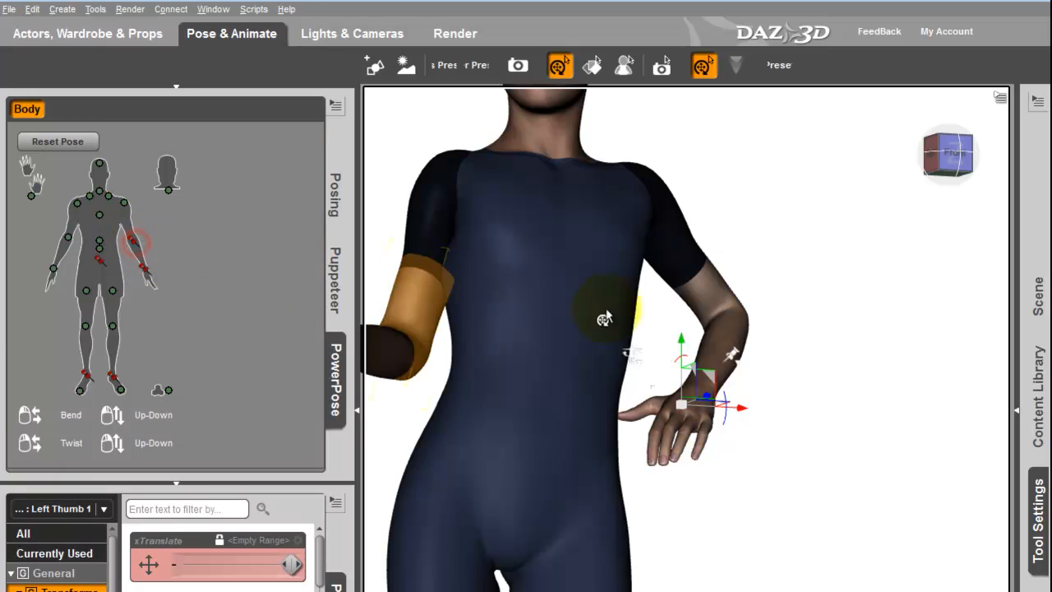
Select the figure's left hand resting at the hip and rotate it at the wrist by about -9 degrees
{"action": "mouse_move", "coordinate": [717, 363]}
{"action": "left_mouse_down"}
{"action": "mouse_move", "coordinate": [696, 384]}
{"action": "mouse_move", "coordinate": [700, 371]}
{"action": "mouse_move", "coordinate": [706, 380]}
{"action": "left_mouse_up"}
{"action": "left_click_drag", "start_coordinate": [907, 220], "coordinate": [524, 389]}
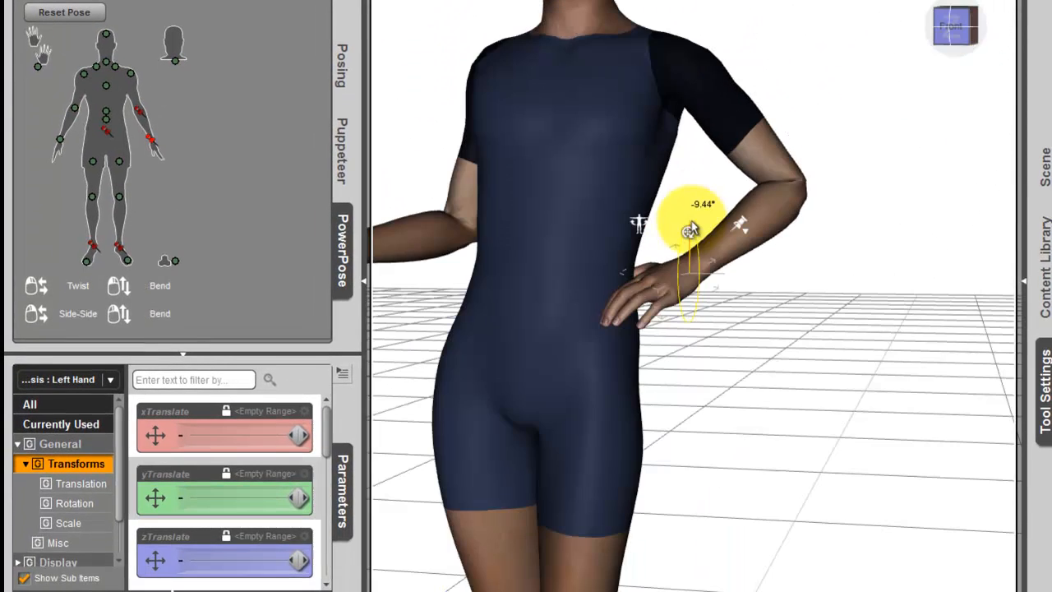
{"action": "left_click_drag", "start_coordinate": [687, 218], "coordinate": [692, 225]}
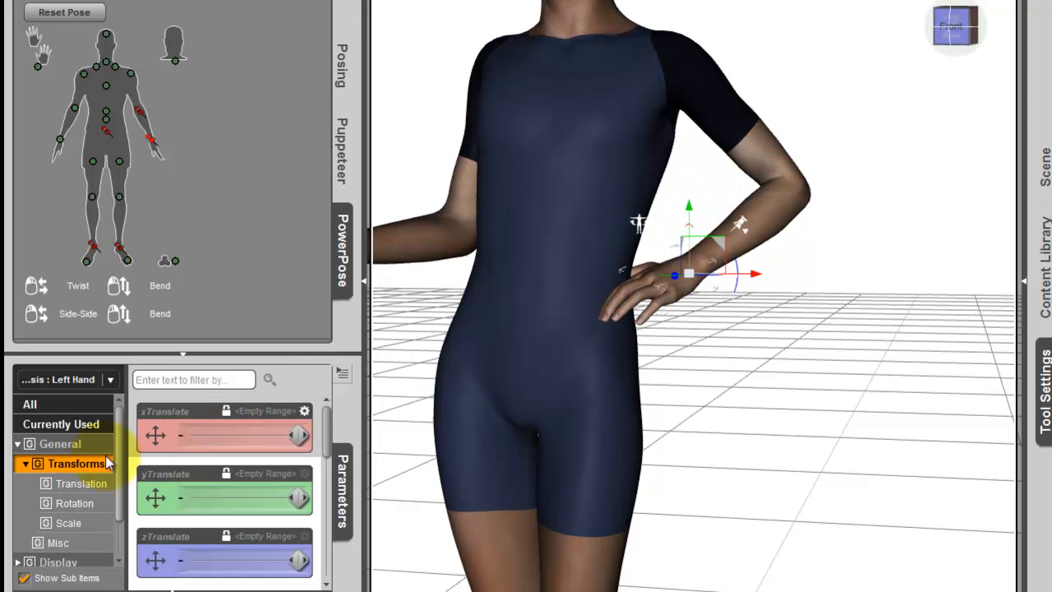
Set the left hand's rotation to Twist -2.93, Side-Side 0.94 and Bend 16.73, and the left forearm's Twist to 3.71
{"action": "left_click", "coordinate": [80, 504]}
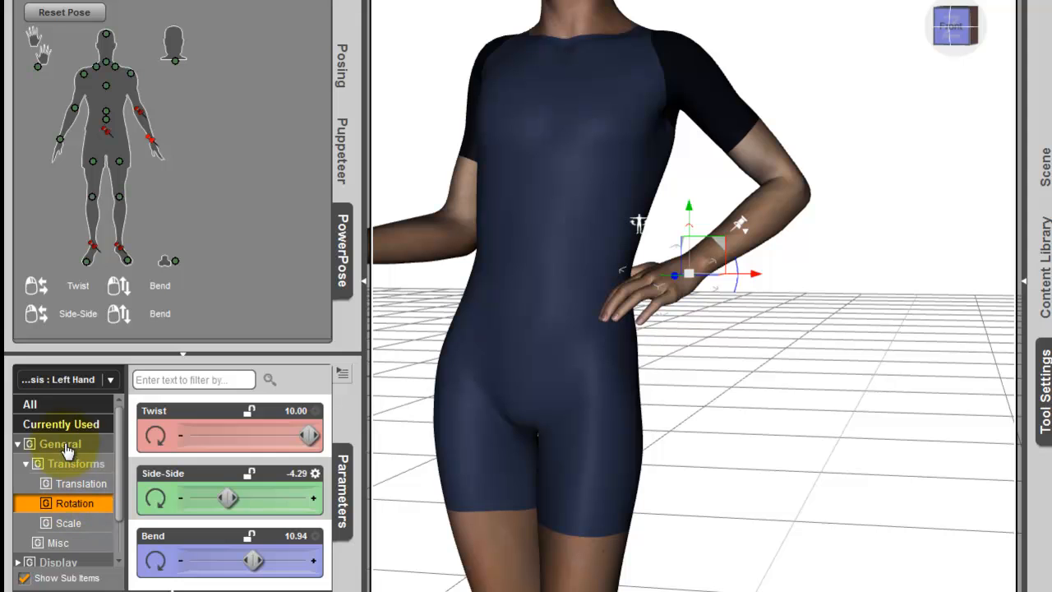
{"action": "left_click_drag", "start_coordinate": [304, 434], "coordinate": [231, 439]}
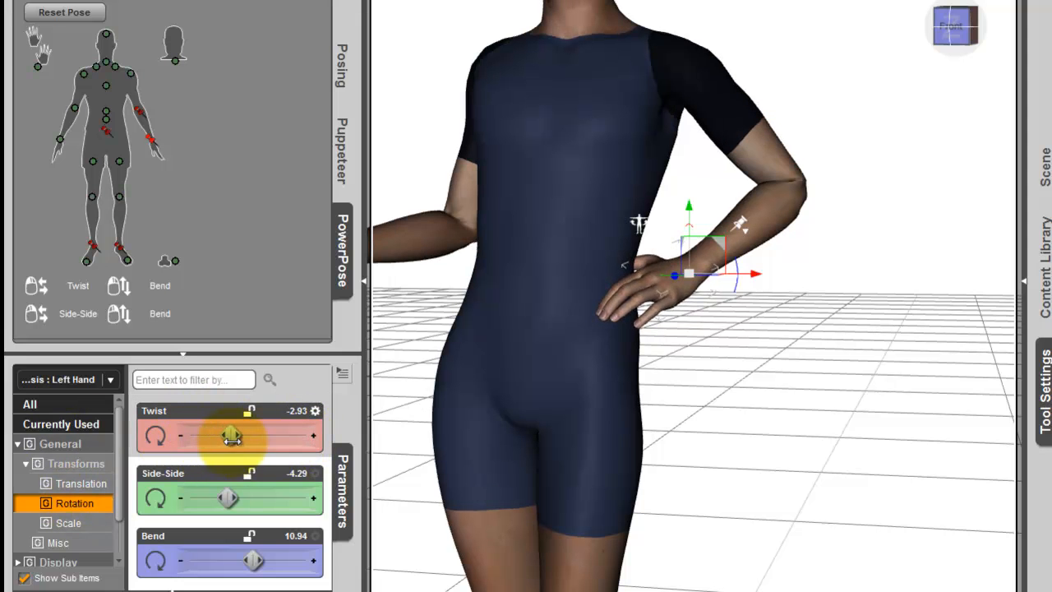
{"action": "left_click_drag", "start_coordinate": [229, 496], "coordinate": [239, 497]}
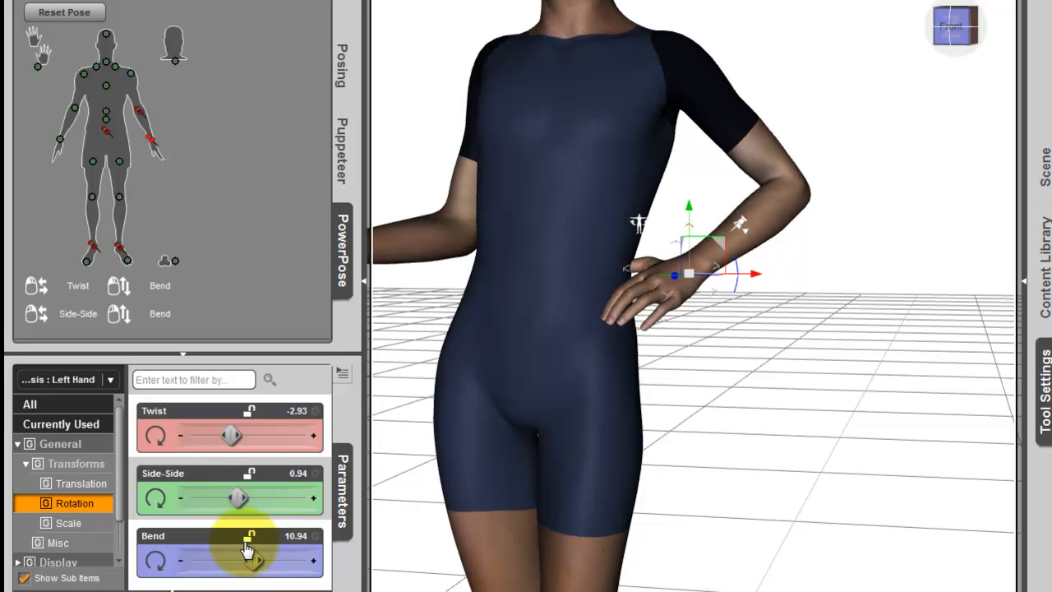
{"action": "mouse_move", "coordinate": [248, 549]}
{"action": "left_mouse_down"}
{"action": "mouse_move", "coordinate": [231, 559]}
{"action": "mouse_move", "coordinate": [258, 550]}
{"action": "left_mouse_up"}
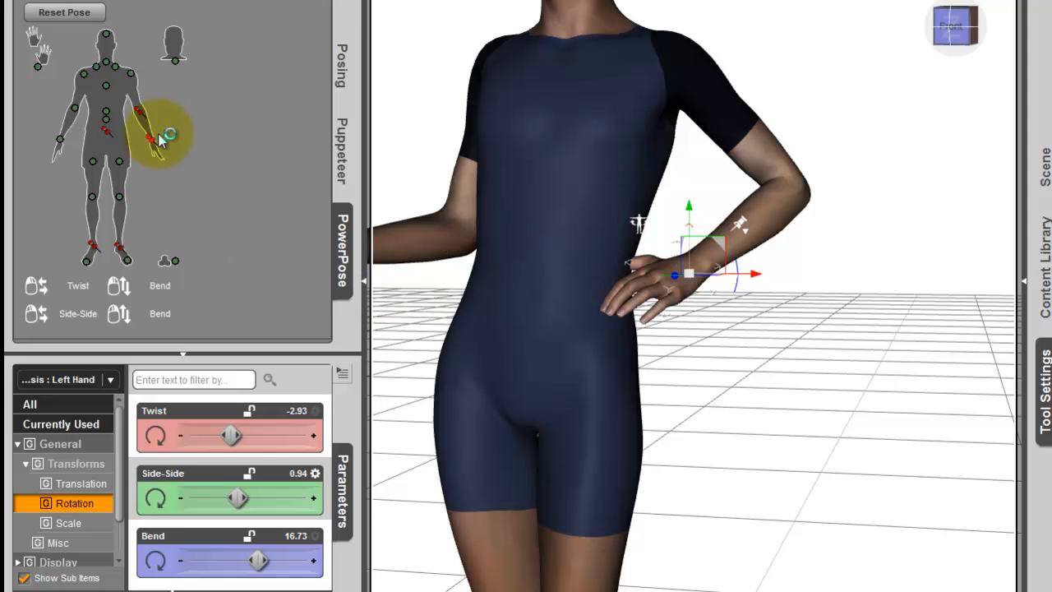
{"action": "left_click", "coordinate": [139, 113]}
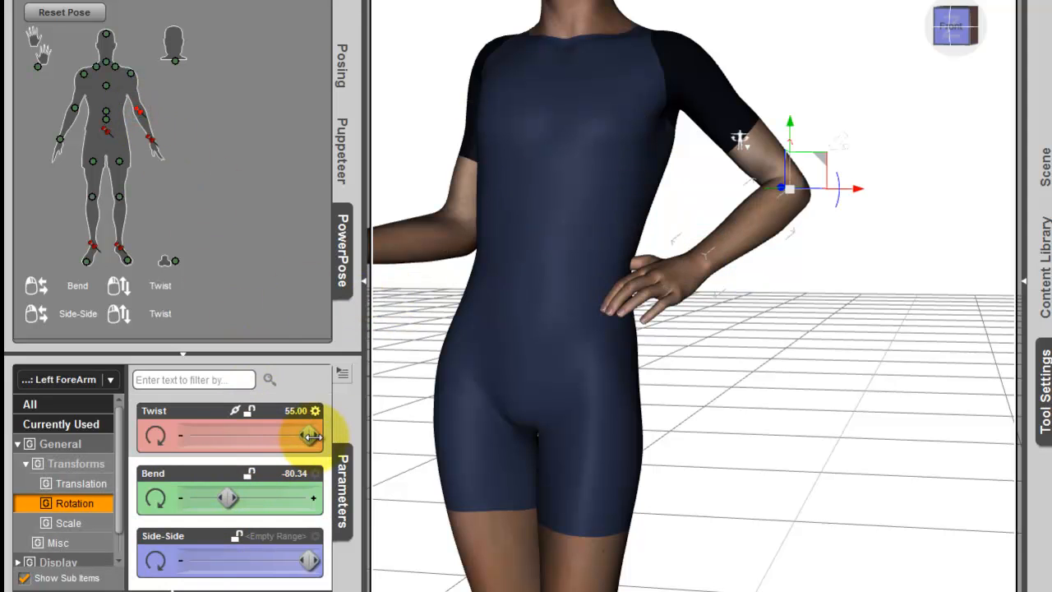
{"action": "left_click_drag", "start_coordinate": [308, 436], "coordinate": [266, 435]}
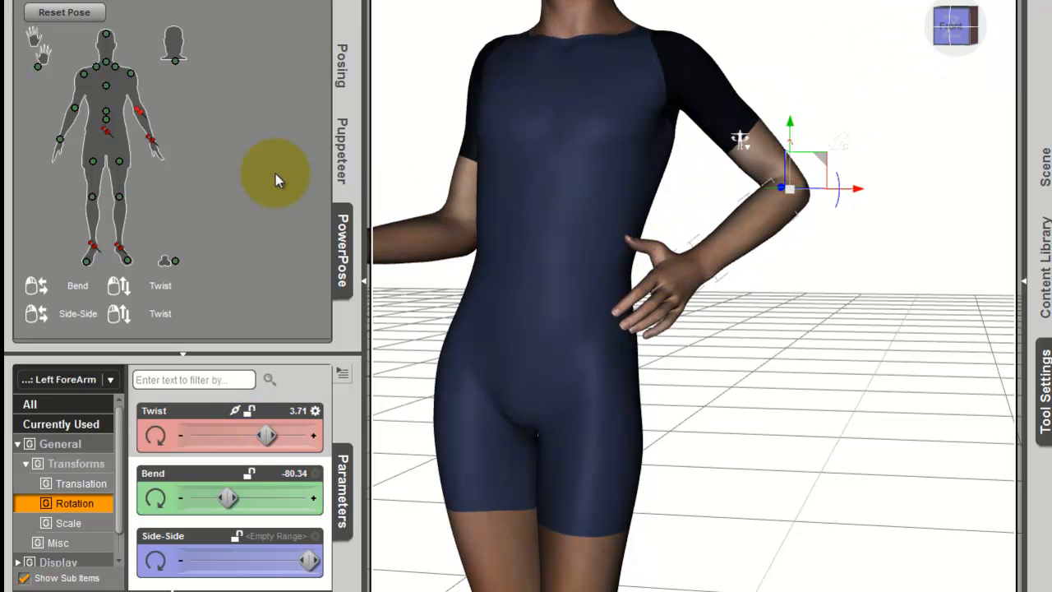
Select the left thumb's base joint and rotate it to Twist 36.00, Bend 20.37 and Up-Down -6.28
{"action": "left_click", "coordinate": [659, 262]}
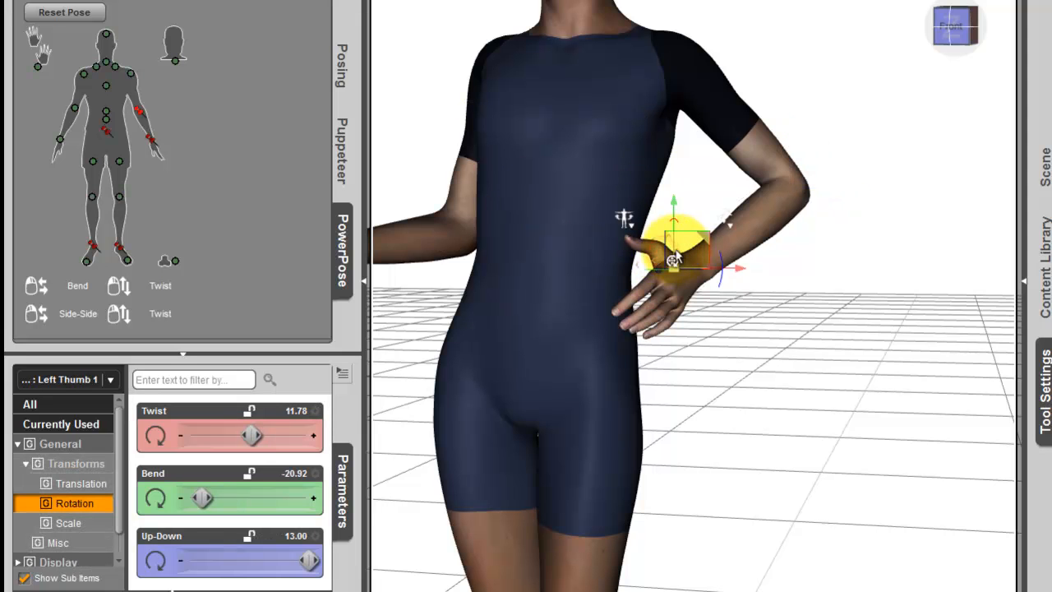
{"action": "left_click_drag", "start_coordinate": [718, 277], "coordinate": [726, 256]}
{"action": "left_click_drag", "start_coordinate": [958, 27], "coordinate": [883, 56]}
{"action": "scroll", "coordinate": [876, 44], "scroll_direction": "down", "scroll_amount": 7}
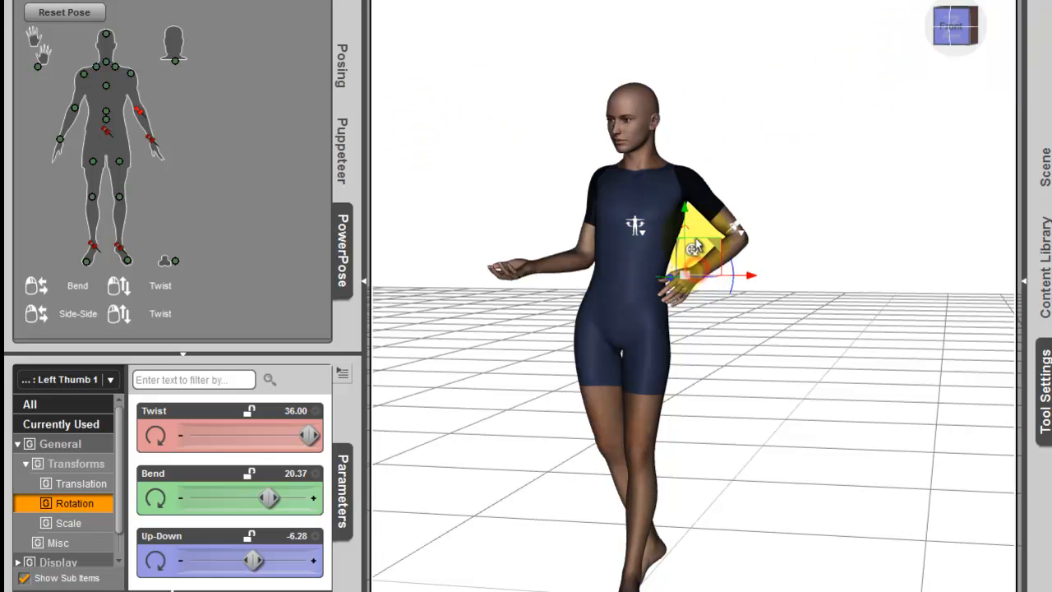
Try to move the left thumb downward, undo it, and move the left forearm slightly down at the elbow instead
{"action": "left_click_drag", "start_coordinate": [684, 210], "coordinate": [684, 220]}
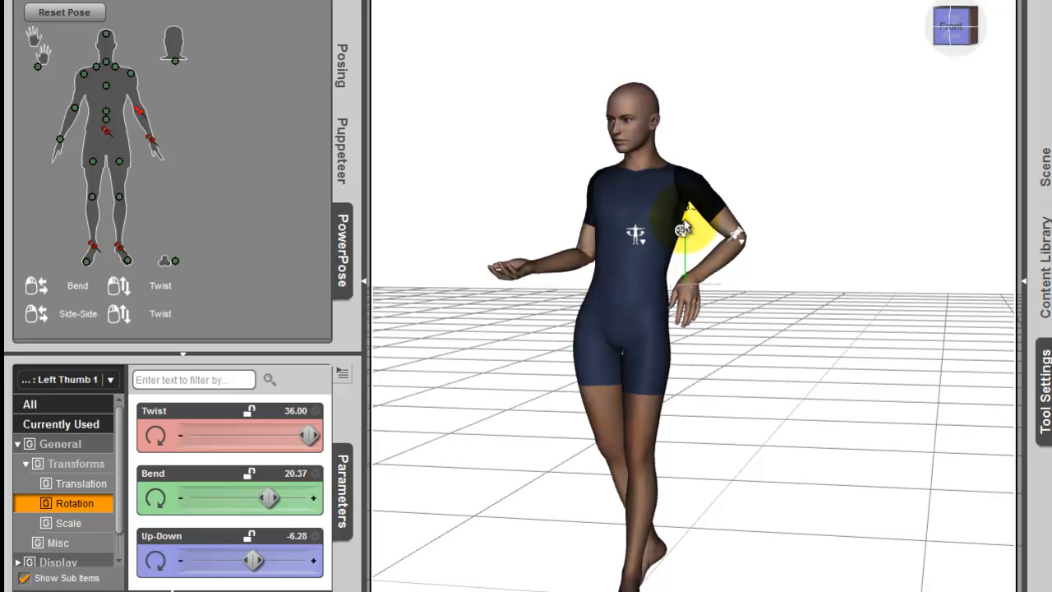
{"action": "key", "text": "ctrl+z"}
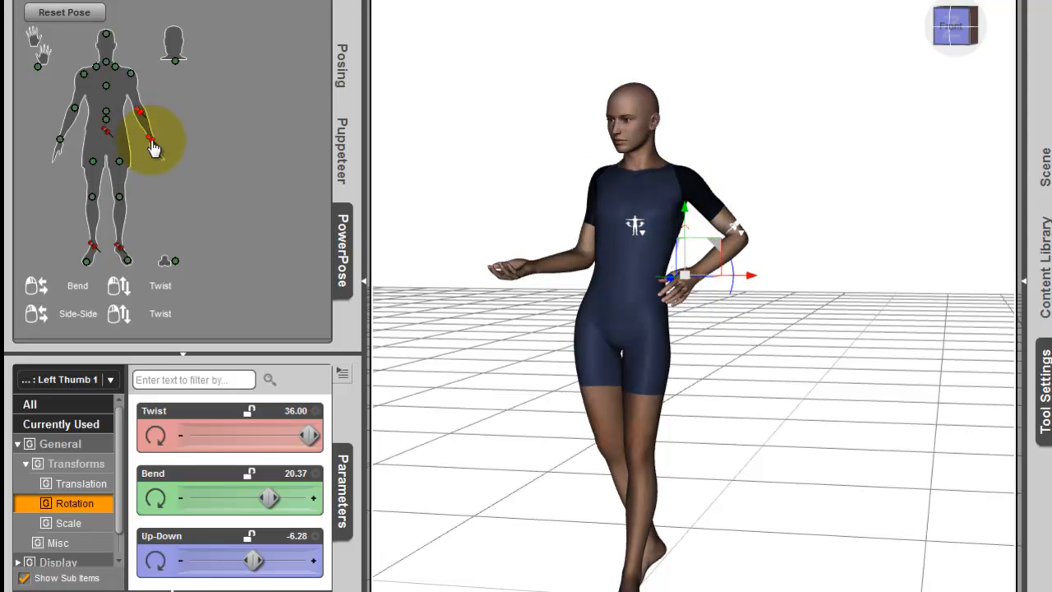
{"action": "left_click", "coordinate": [152, 143]}
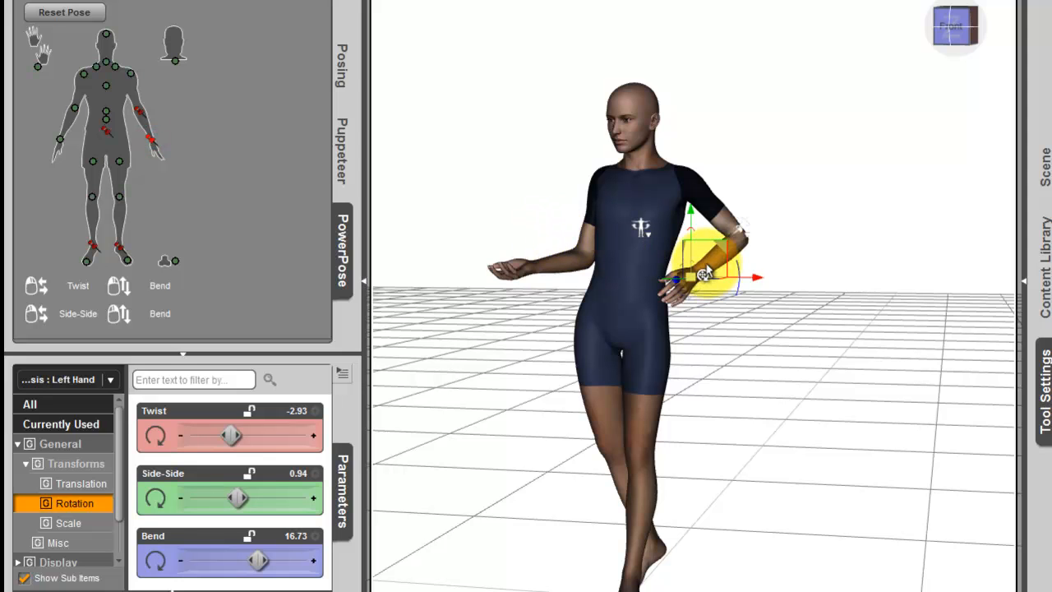
{"action": "left_click", "coordinate": [740, 238]}
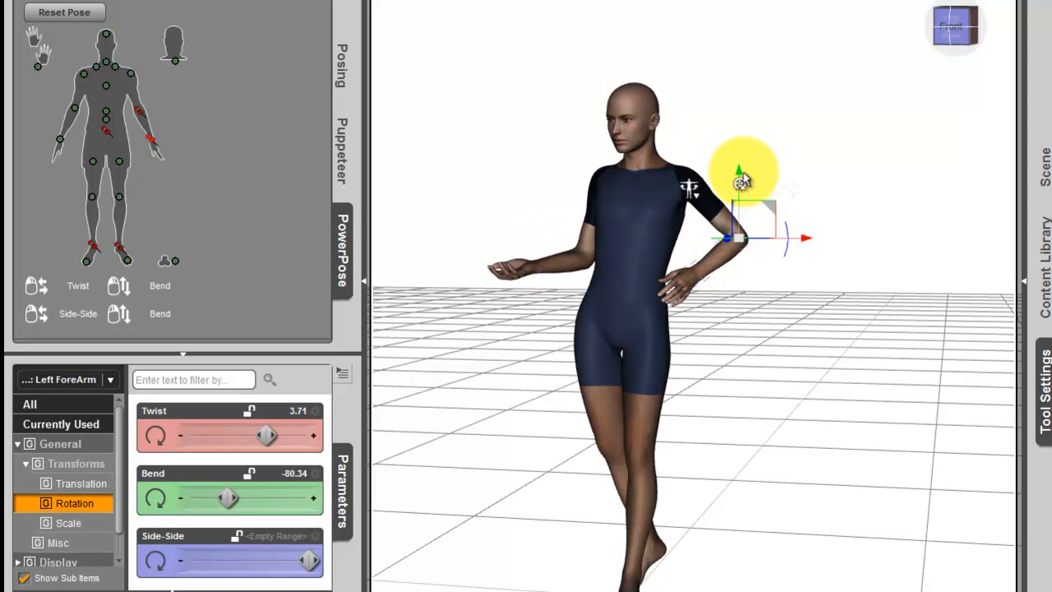
{"action": "left_click_drag", "start_coordinate": [737, 179], "coordinate": [733, 188]}
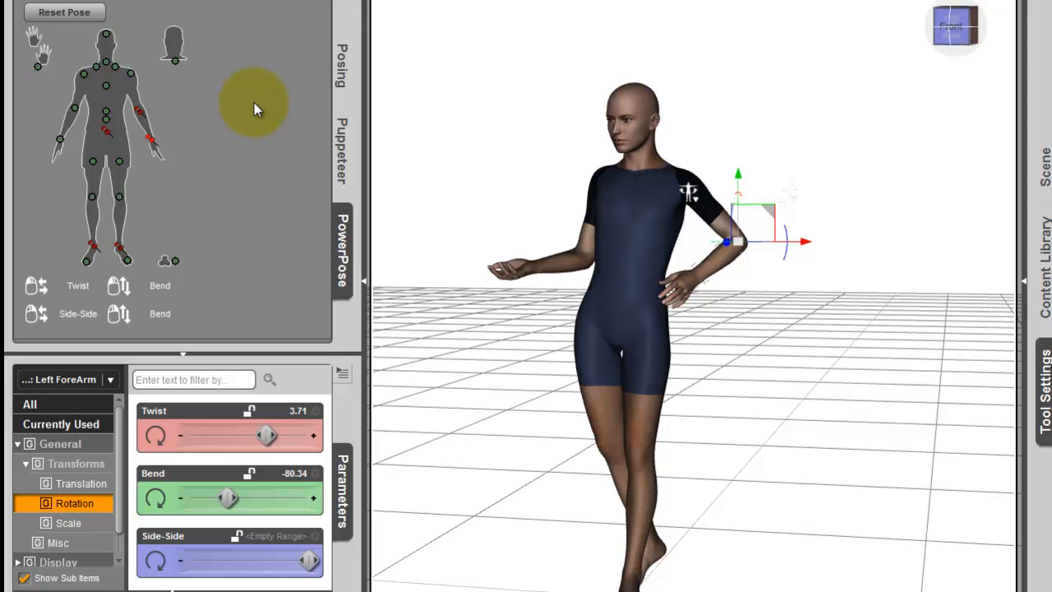
Store the pose as a Puppeteer point on Layer 1, pull the right hand outward and up, and store that pose below it
{"action": "left_click", "coordinate": [343, 141]}
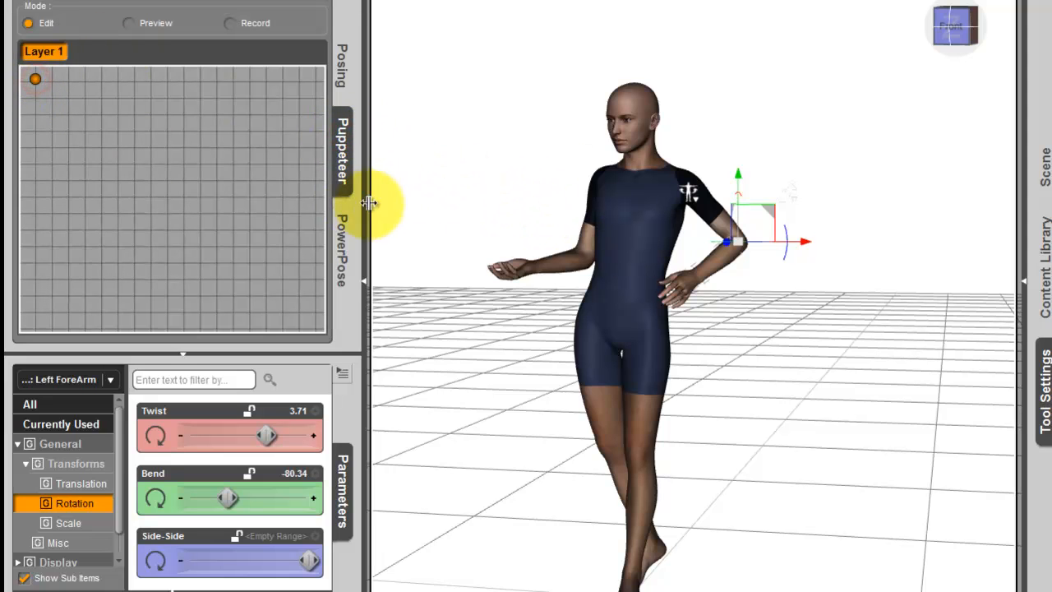
{"action": "left_click", "coordinate": [525, 276]}
{"action": "left_click_drag", "start_coordinate": [542, 273], "coordinate": [495, 263]}
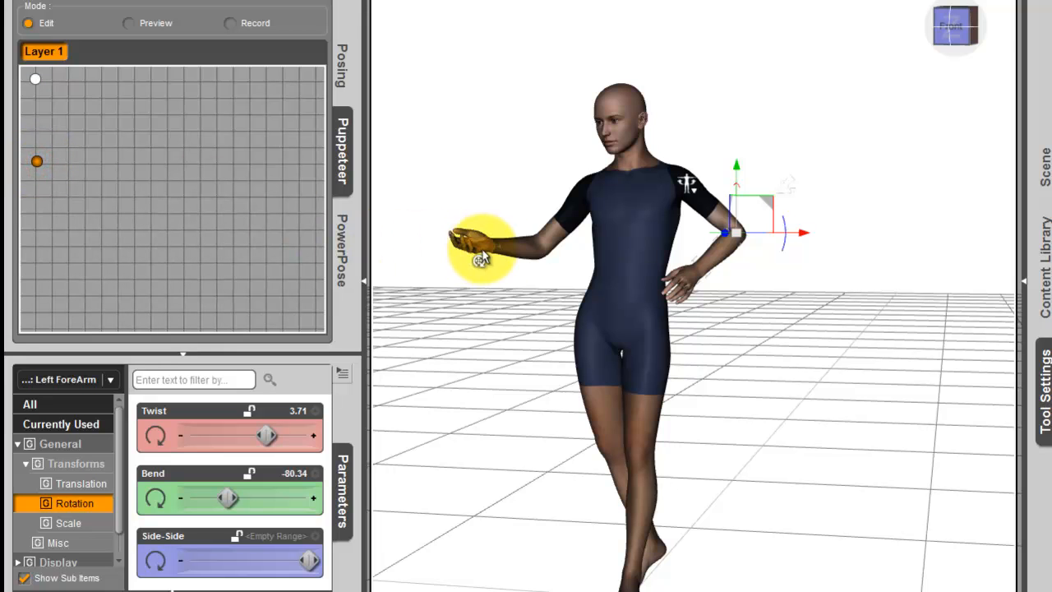
Try to pull the right hand from an angled view, and adjust the right collar with the Universal tool
{"action": "left_click", "coordinate": [947, 39]}
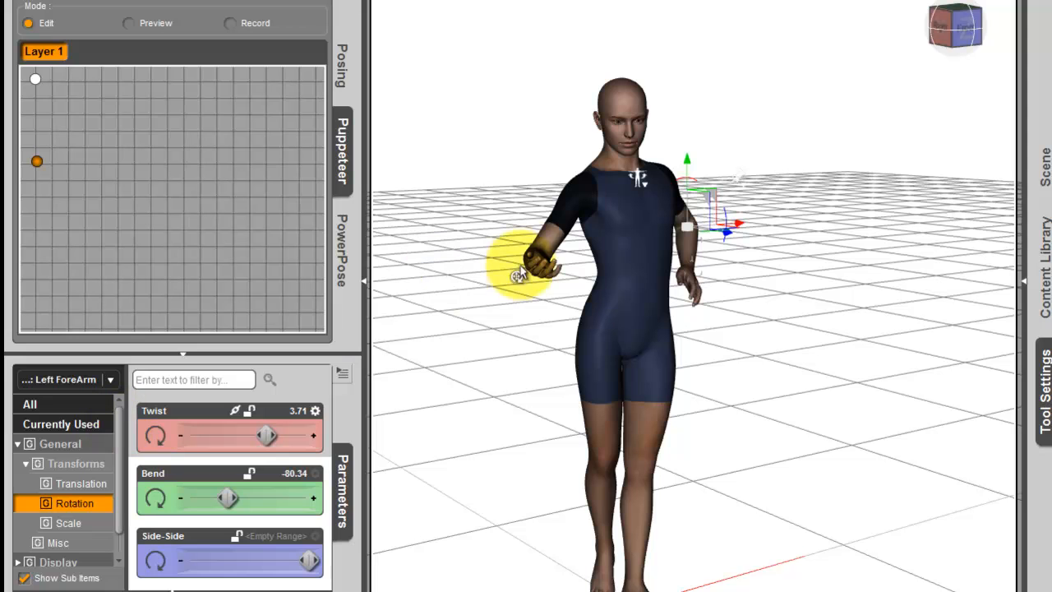
{"action": "left_click_drag", "start_coordinate": [550, 245], "coordinate": [454, 175]}
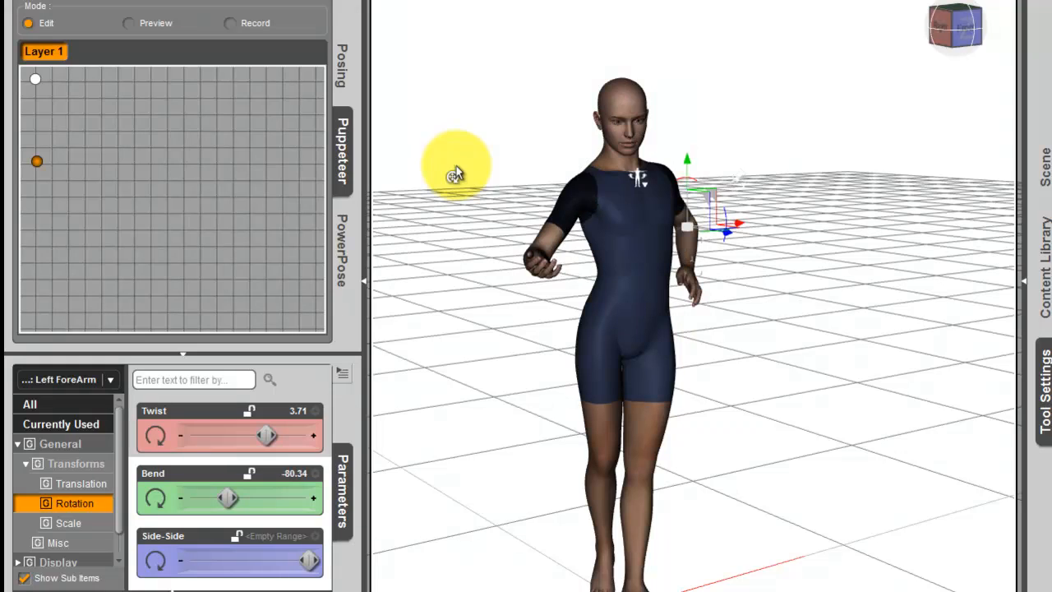
{"action": "left_click", "coordinate": [577, 174]}
{"action": "left_click_drag", "start_coordinate": [621, 160], "coordinate": [587, 144]}
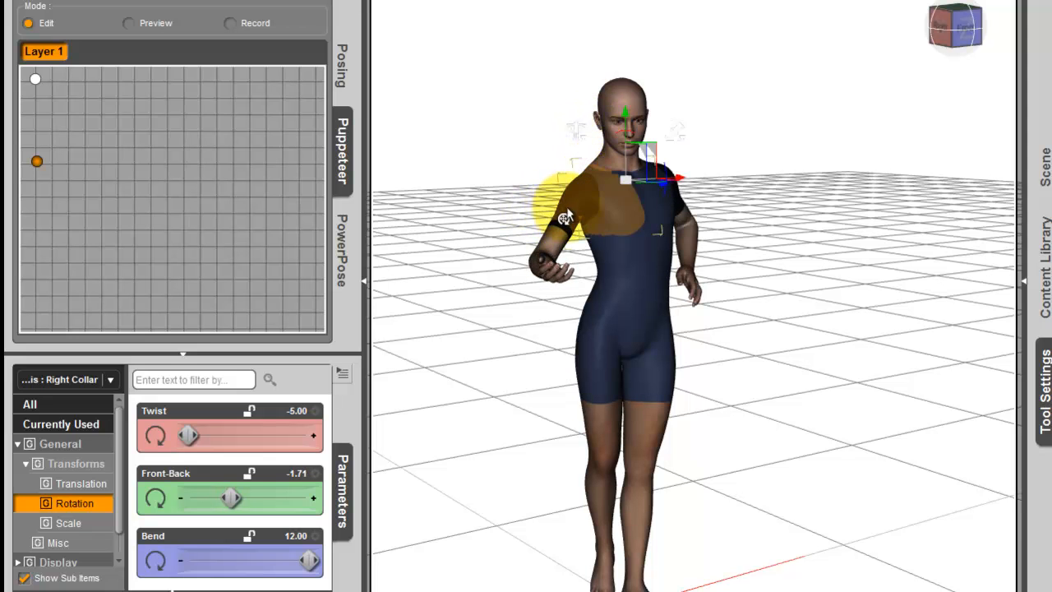
Set the right shoulder's Bend to 57.04 and store the pose as a third Puppeteer point
{"action": "left_click", "coordinate": [344, 253]}
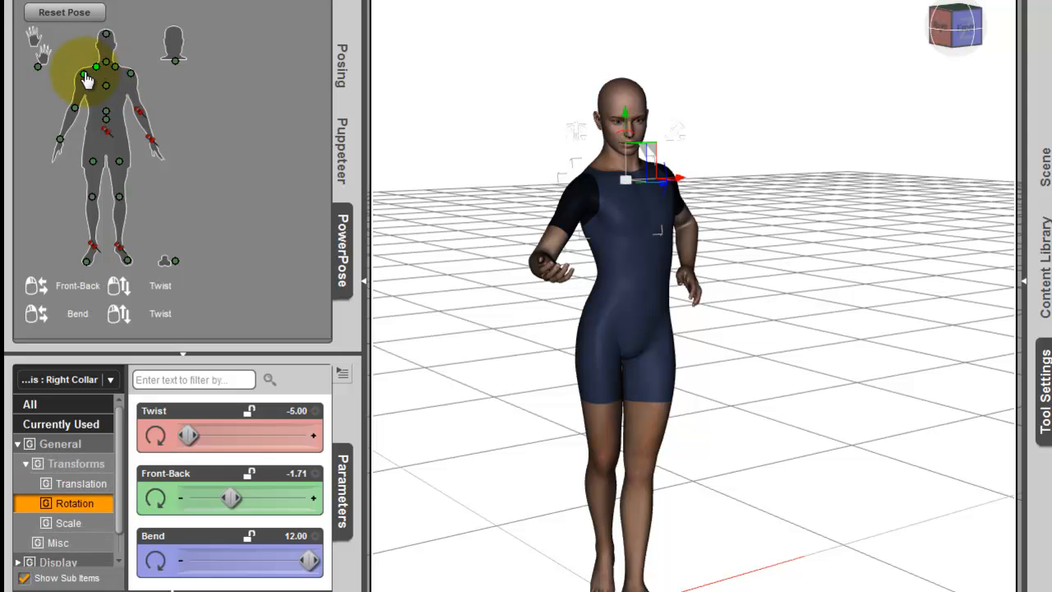
{"action": "left_click", "coordinate": [86, 78]}
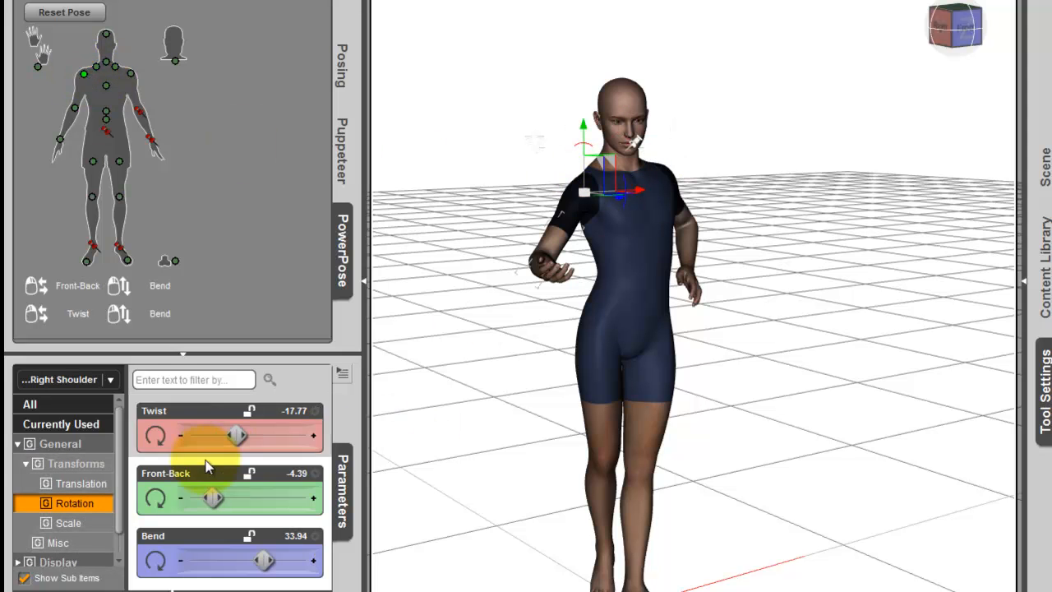
{"action": "left_click_drag", "start_coordinate": [263, 559], "coordinate": [290, 559]}
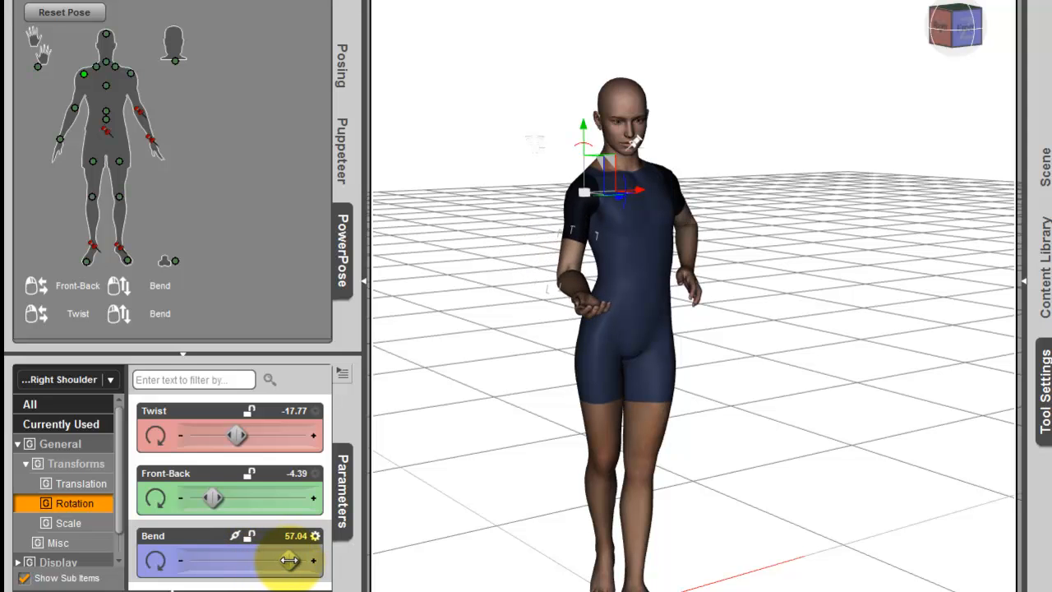
{"action": "left_click", "coordinate": [340, 160]}
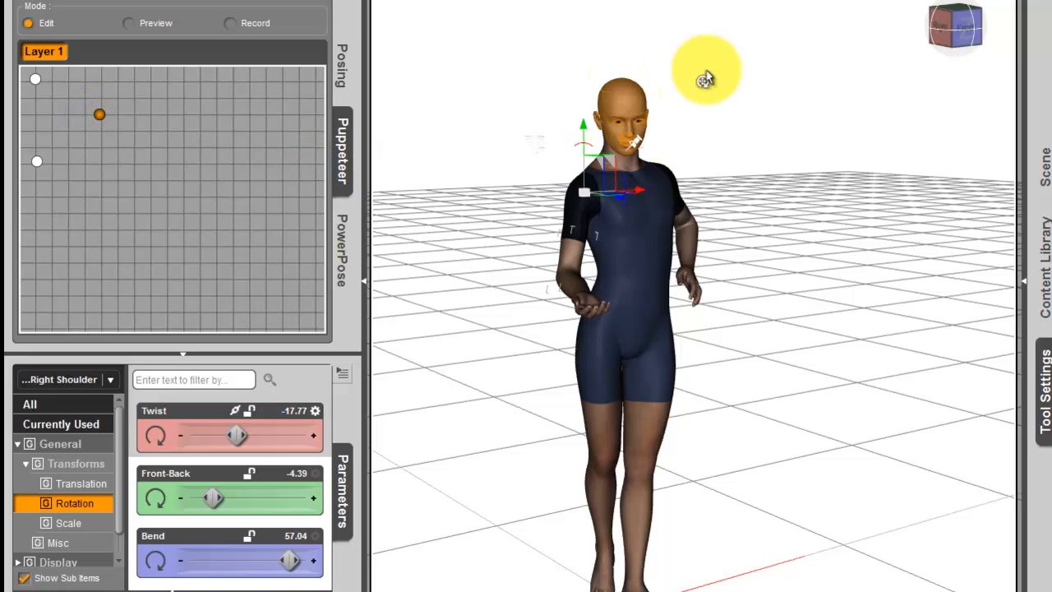
View the figure from the front and recall each of the three stored Puppeteer poses in turn
{"action": "left_click_drag", "start_coordinate": [959, 23], "coordinate": [959, 29]}
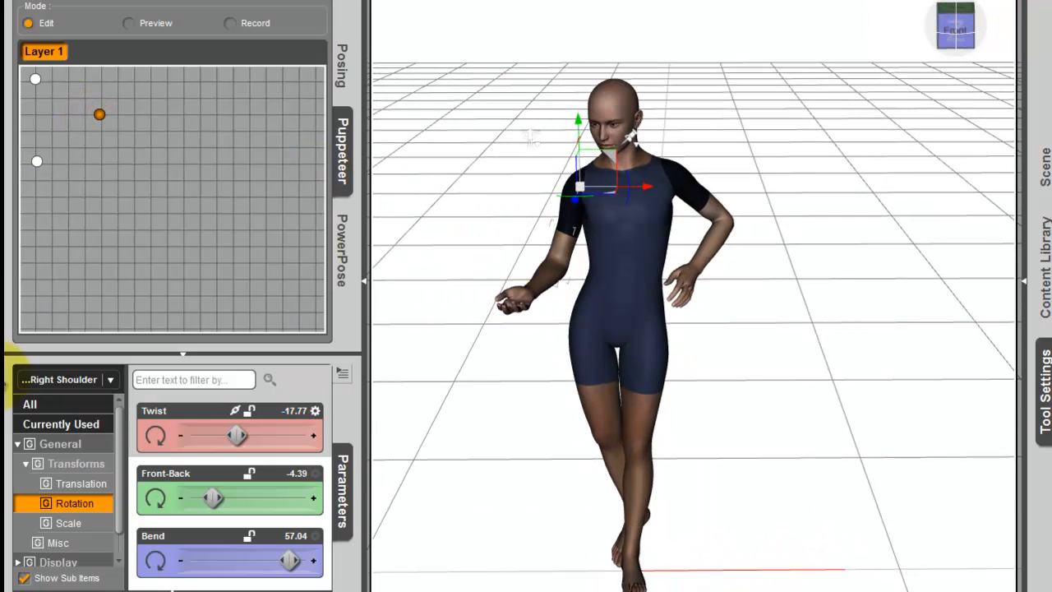
{"action": "left_click", "coordinate": [34, 81]}
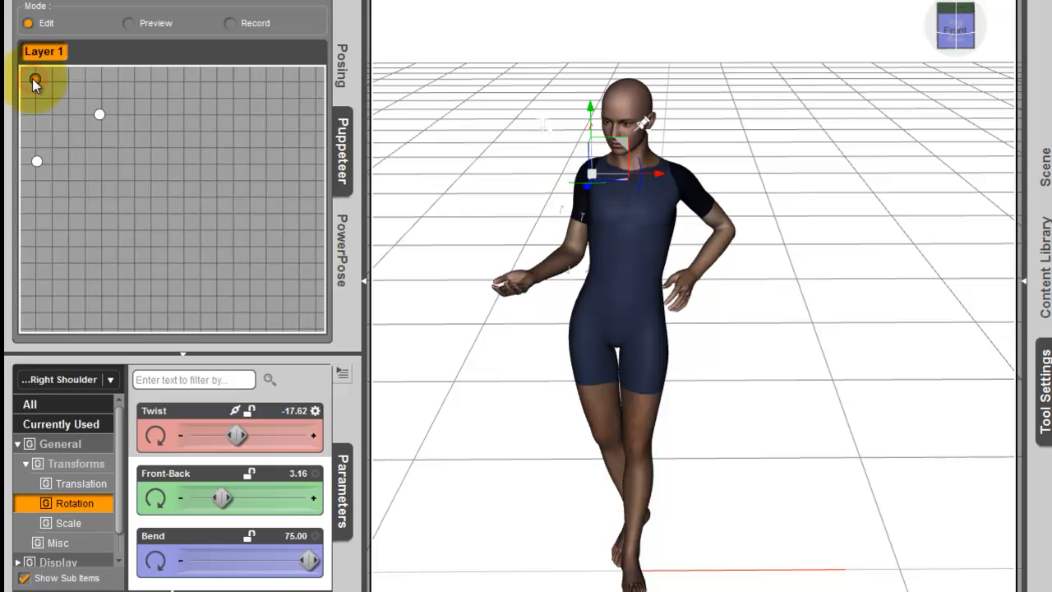
{"action": "left_click", "coordinate": [37, 163]}
{"action": "left_click", "coordinate": [100, 115]}
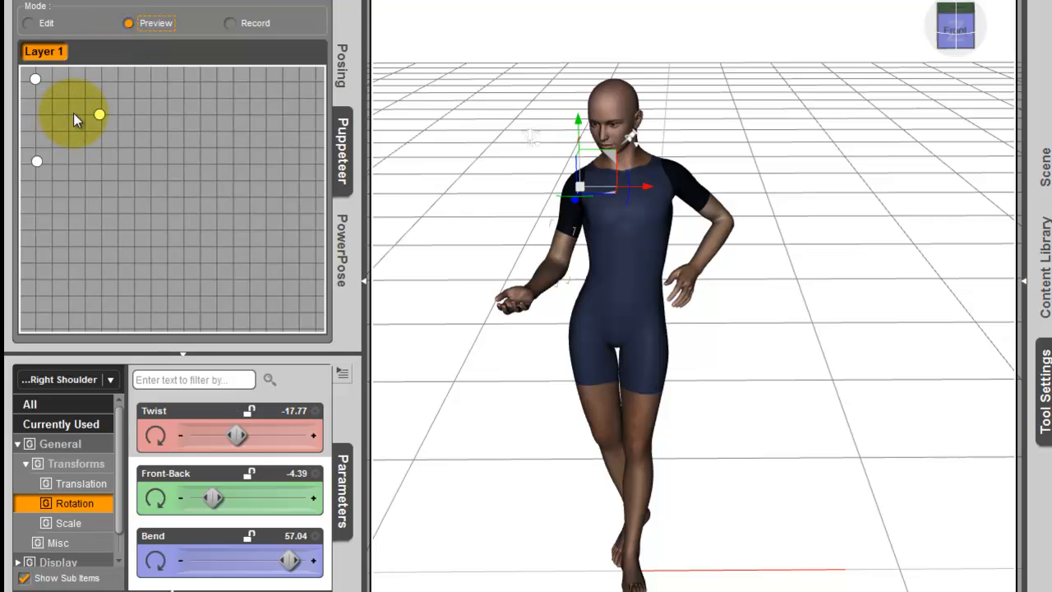
Blend between the three stored poses in Puppeteer's Preview mode, ending between the first and third points
{"action": "left_click_drag", "start_coordinate": [34, 83], "coordinate": [31, 144]}
{"action": "left_click_drag", "start_coordinate": [39, 158], "coordinate": [75, 164]}
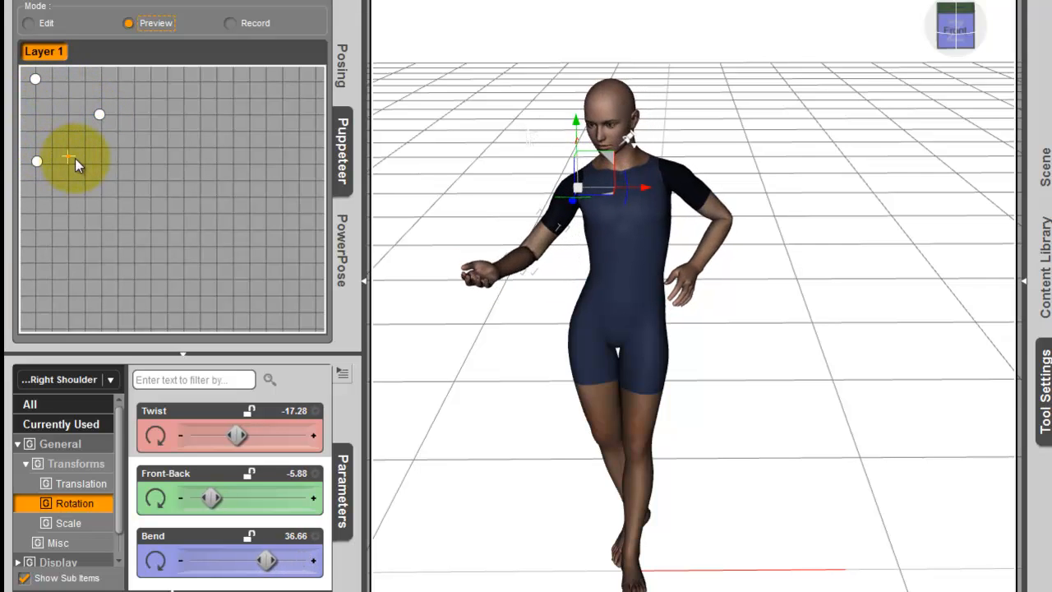
{"action": "mouse_move", "coordinate": [88, 103]}
{"action": "left_mouse_down"}
{"action": "mouse_move", "coordinate": [51, 82]}
{"action": "mouse_move", "coordinate": [75, 124]}
{"action": "mouse_move", "coordinate": [61, 138]}
{"action": "mouse_move", "coordinate": [100, 186]}
{"action": "mouse_move", "coordinate": [67, 99]}
{"action": "mouse_move", "coordinate": [86, 86]}
{"action": "left_mouse_up"}
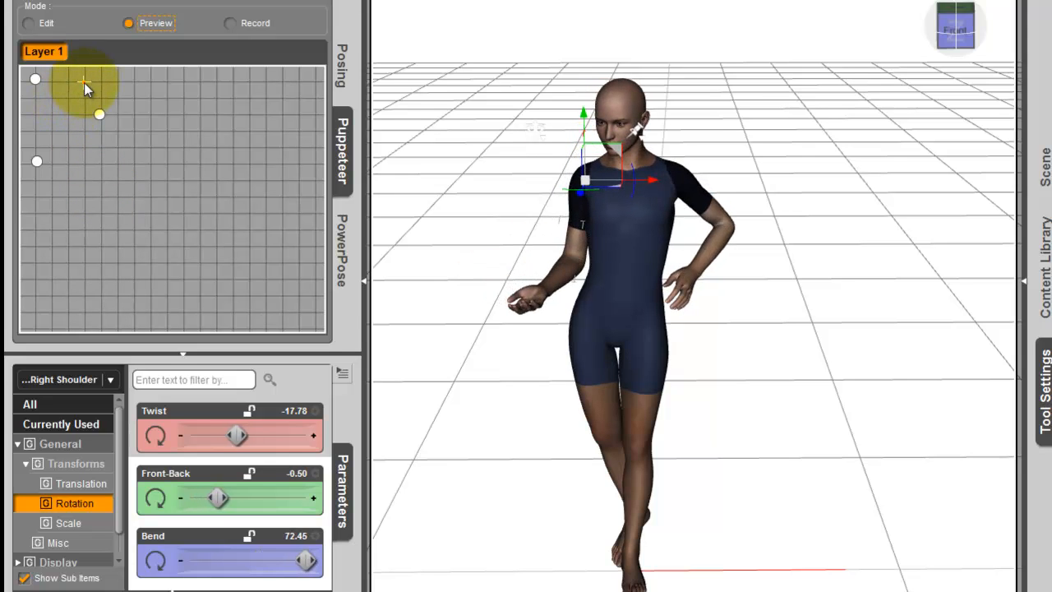
Return Puppeteer to Edit mode, store the blended pose as a fourth point far from the others, and compare it with the first
{"action": "left_click", "coordinate": [30, 24]}
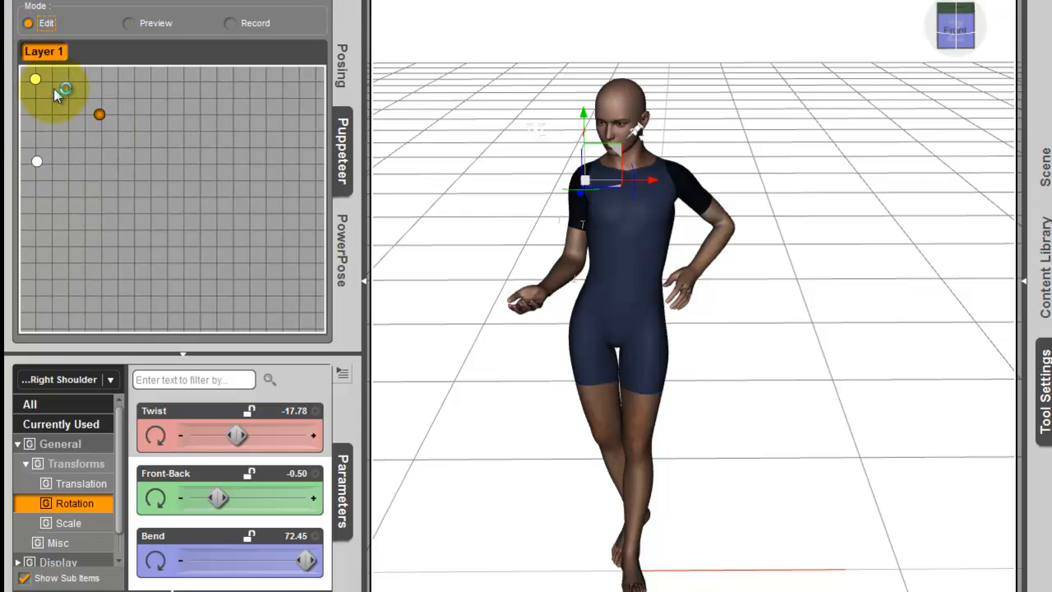
{"action": "left_click", "coordinate": [268, 97]}
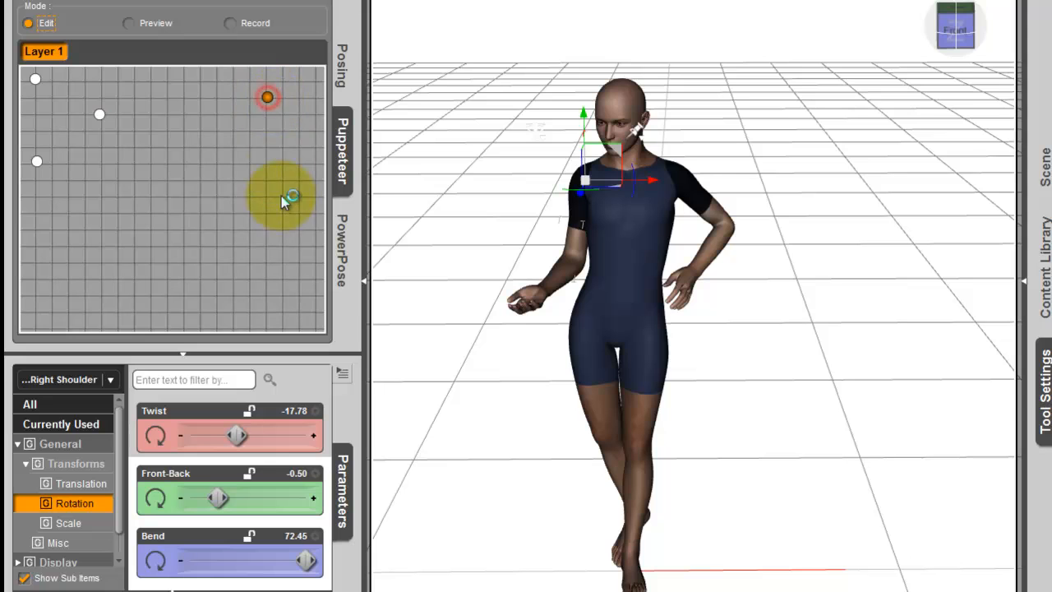
{"action": "left_click", "coordinate": [37, 81]}
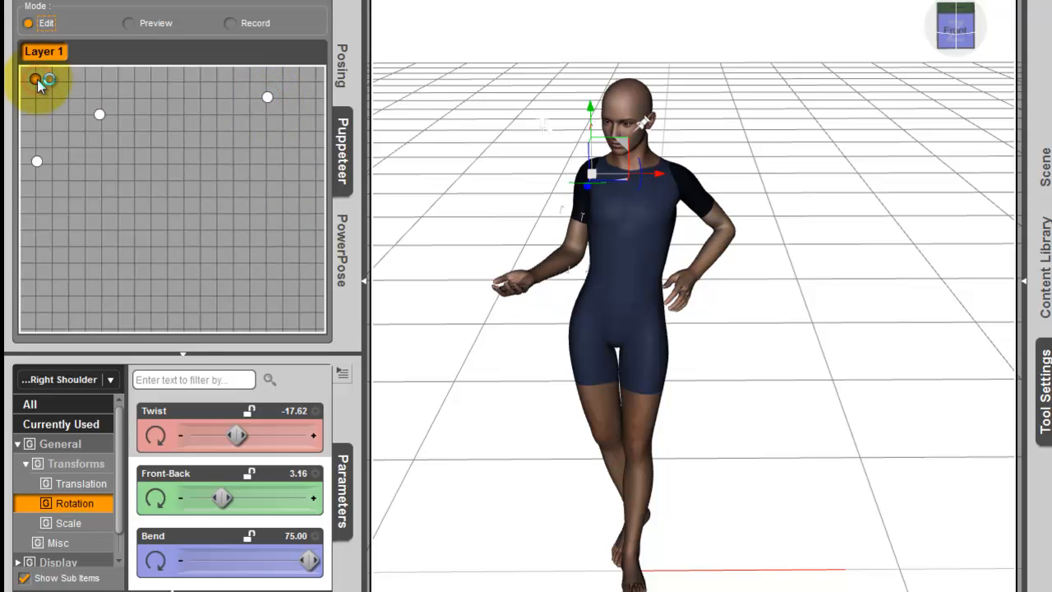
{"action": "left_click", "coordinate": [268, 99]}
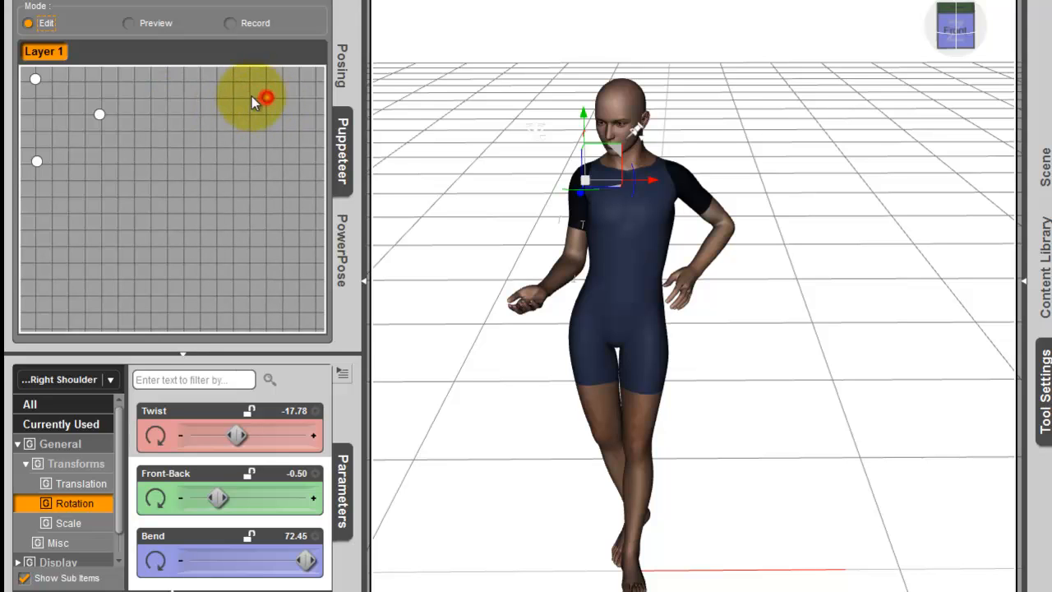
Move the fourth point beside the first and the third point level with the second, and recall the fourth point's pose
{"action": "left_click_drag", "start_coordinate": [191, 83], "coordinate": [106, 159]}
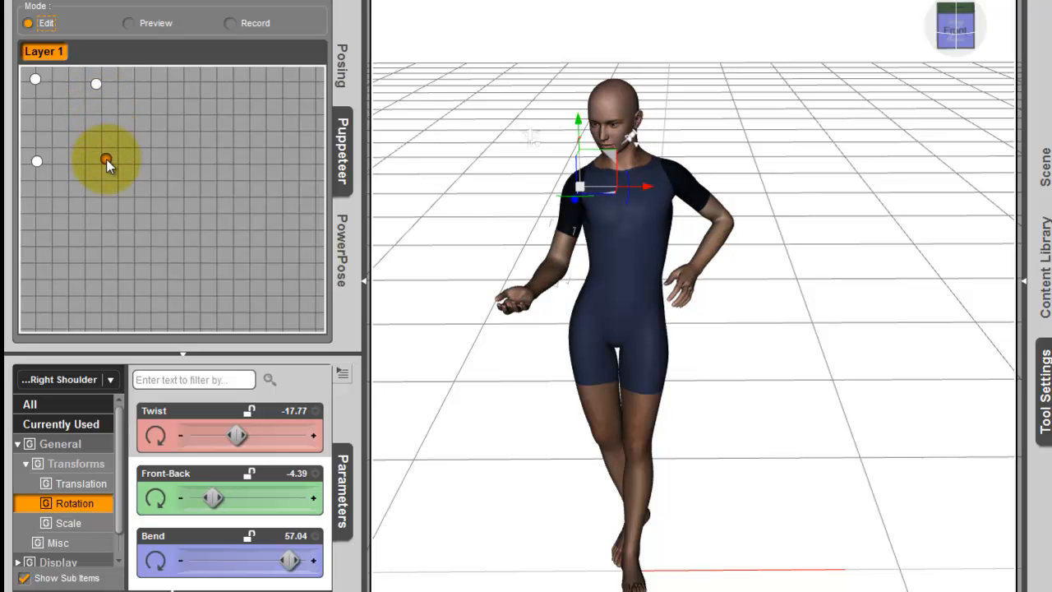
{"action": "left_click", "coordinate": [97, 82]}
{"action": "left_click_drag", "start_coordinate": [97, 82], "coordinate": [115, 85]}
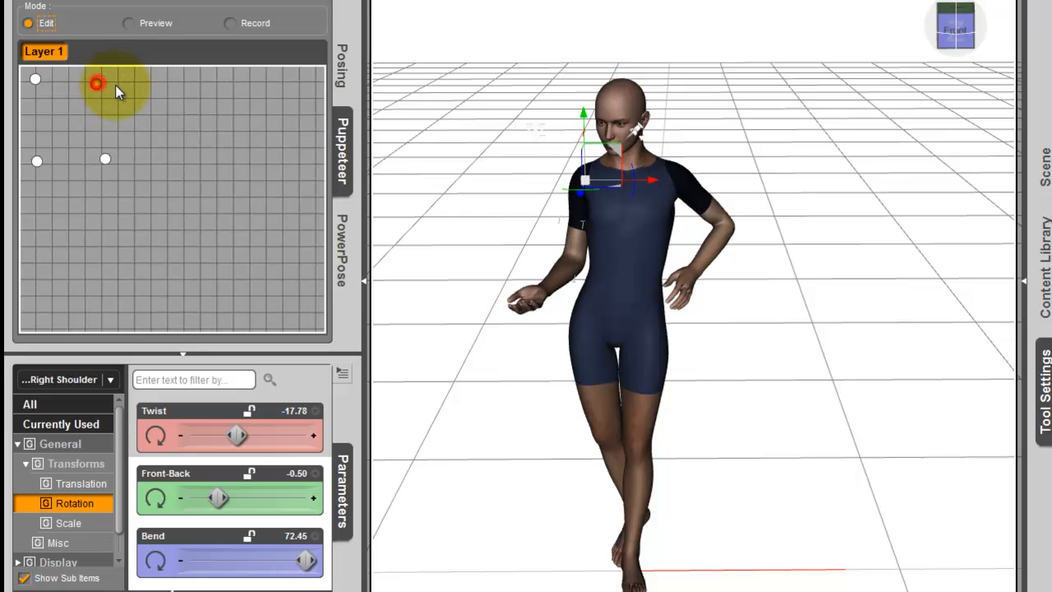
Blend between the upper stored poses in Puppeteer's Preview mode, return to Edit mode, and store the blend as a fifth point below the others
{"action": "left_click", "coordinate": [141, 24]}
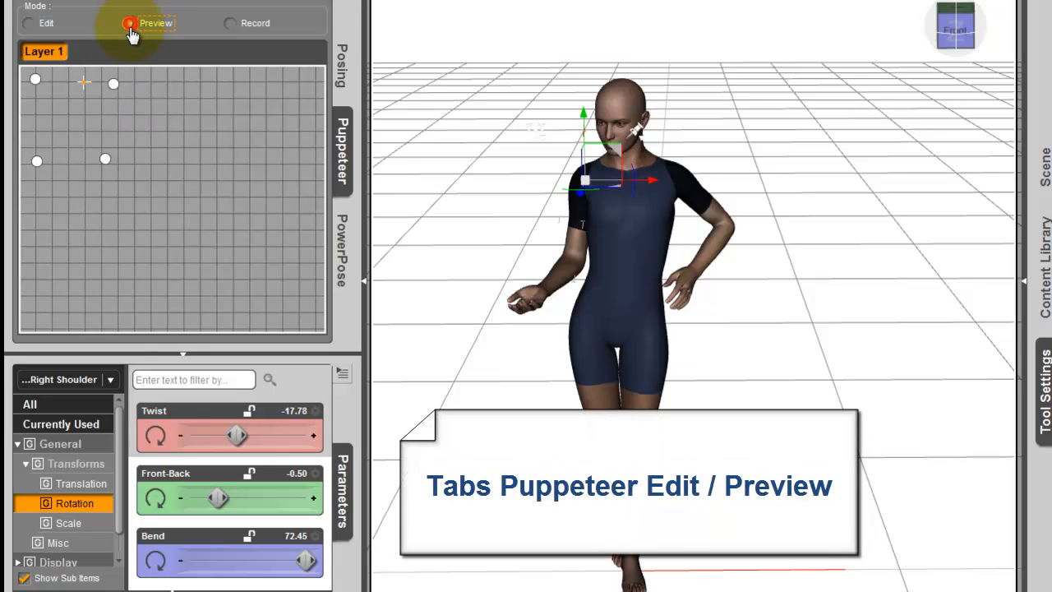
{"action": "left_click", "coordinate": [84, 85]}
{"action": "left_click_drag", "start_coordinate": [77, 105], "coordinate": [73, 32]}
{"action": "left_click", "coordinate": [40, 25]}
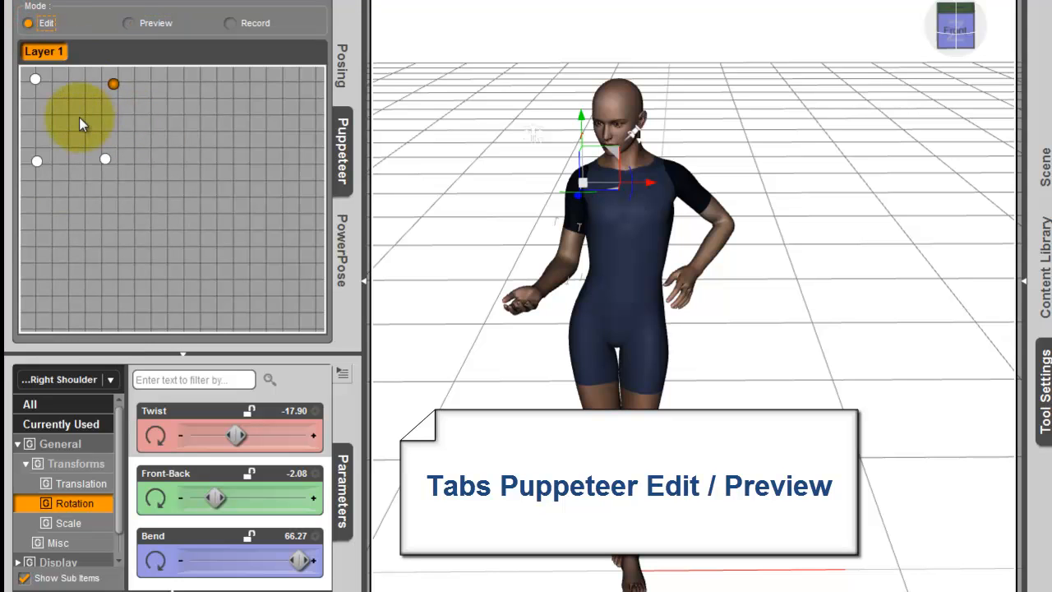
{"action": "left_click", "coordinate": [34, 227]}
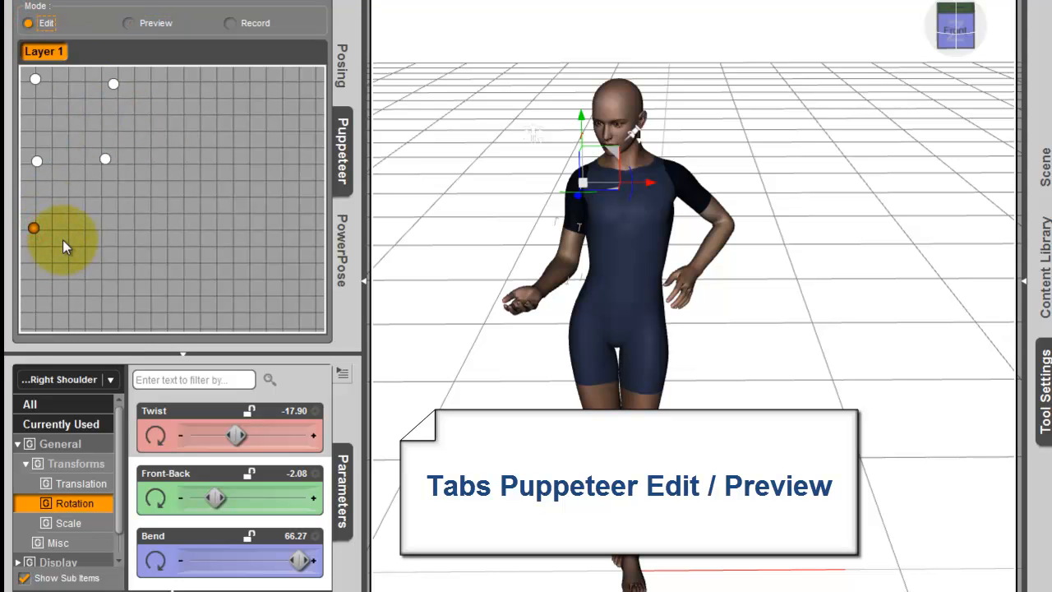
Line up the four older pose points in a column on the grid, and move the fifth point to the grid's upper-left corner
{"action": "left_click_drag", "start_coordinate": [42, 174], "coordinate": [228, 138]}
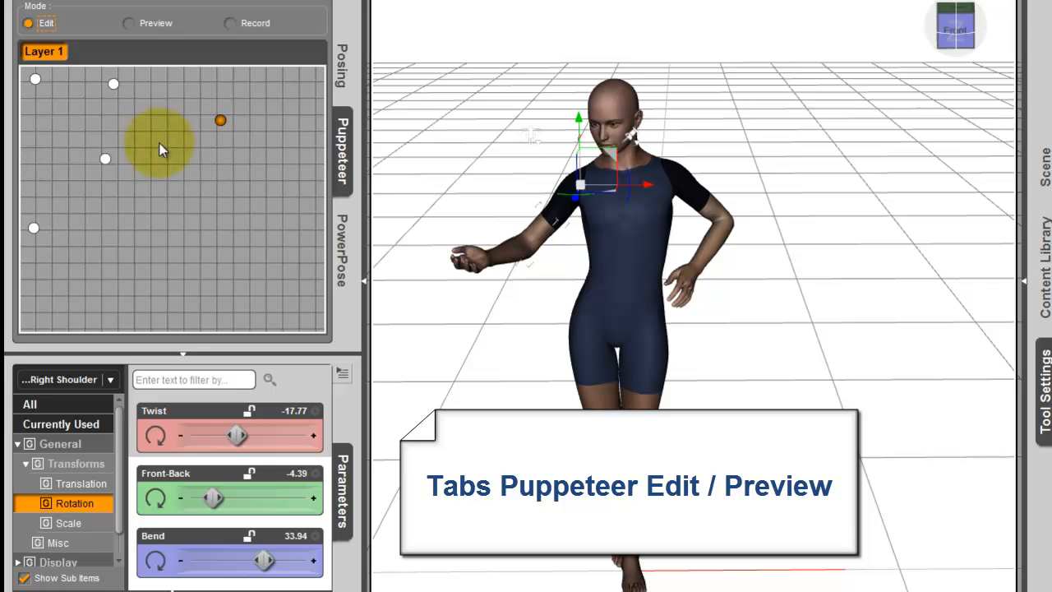
{"action": "left_click_drag", "start_coordinate": [105, 156], "coordinate": [220, 145]}
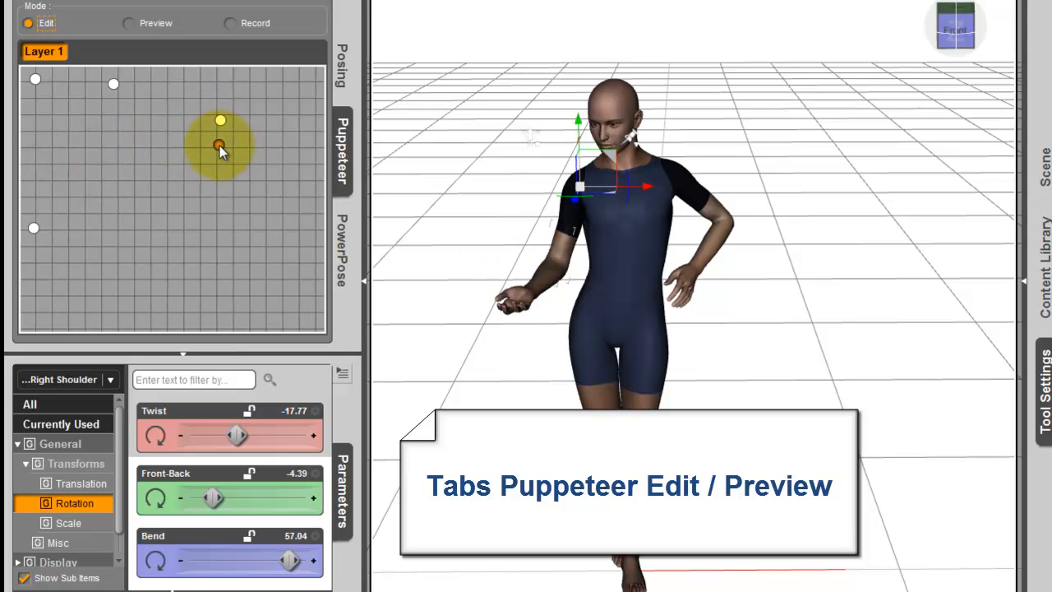
{"action": "left_click_drag", "start_coordinate": [112, 84], "coordinate": [218, 176]}
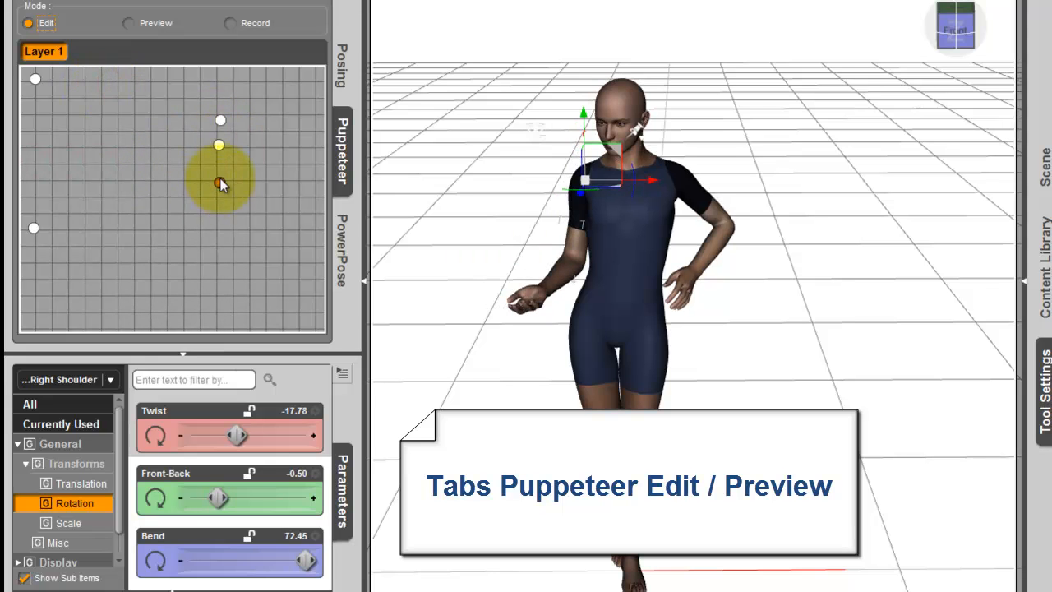
{"action": "left_click_drag", "start_coordinate": [75, 141], "coordinate": [213, 211]}
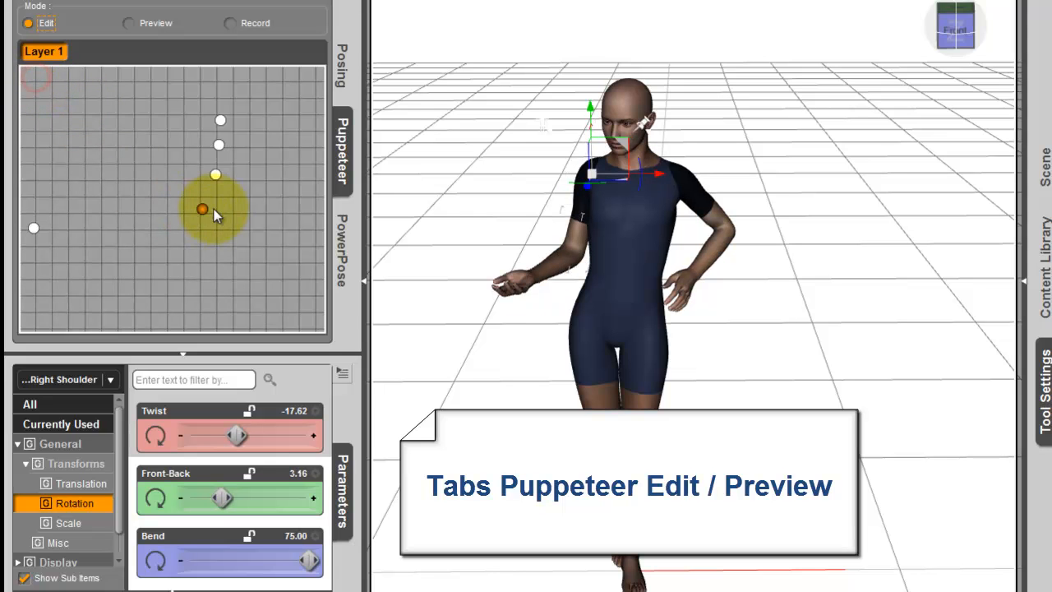
{"action": "left_click", "coordinate": [34, 229]}
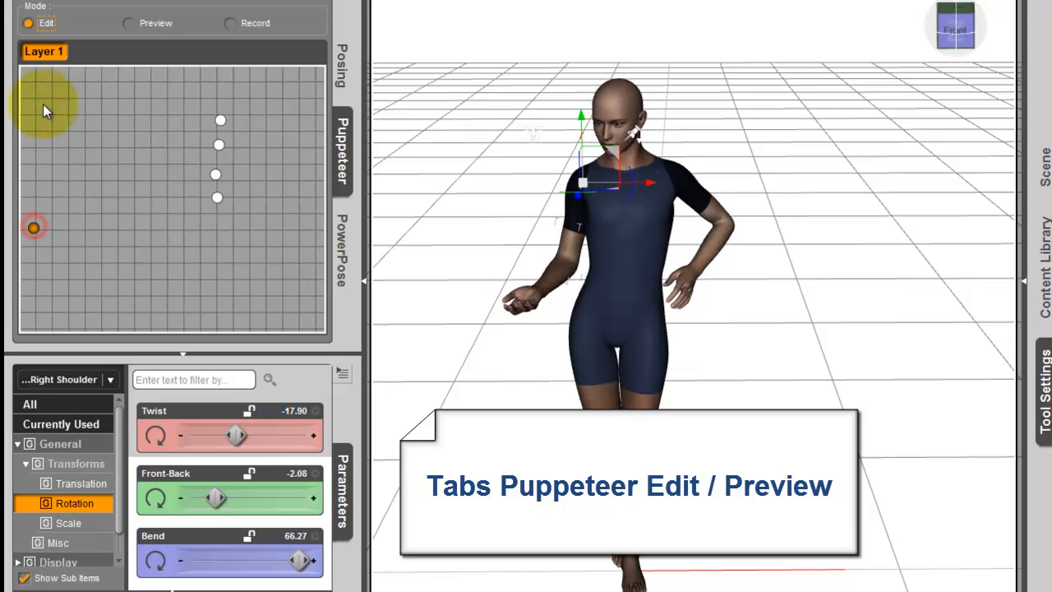
{"action": "left_click_drag", "start_coordinate": [41, 79], "coordinate": [35, 84]}
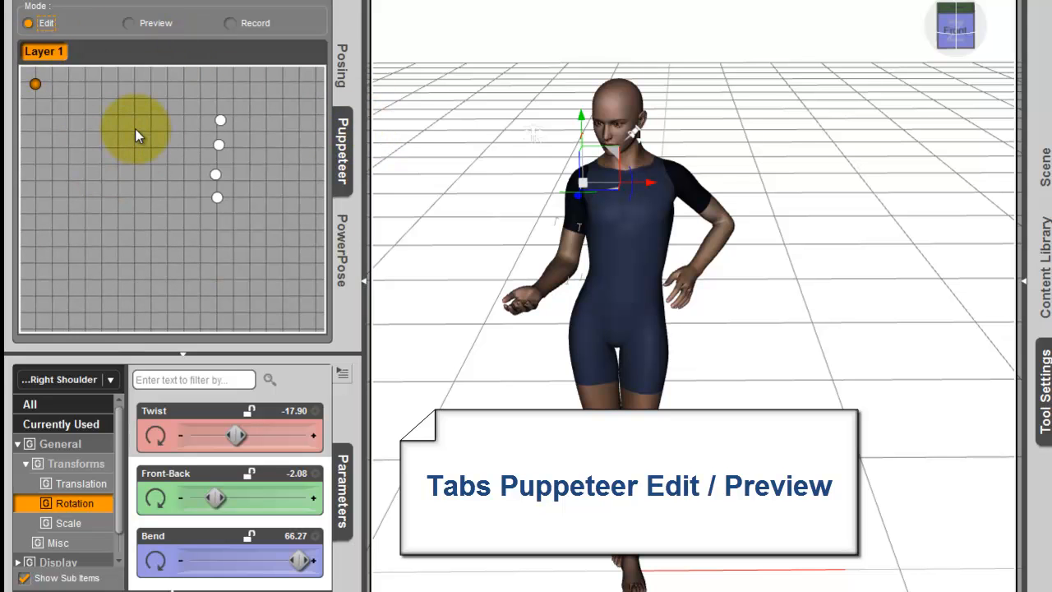
Recall the upper two poses of the column and examine the commands available for each pose point
{"action": "left_click", "coordinate": [222, 120]}
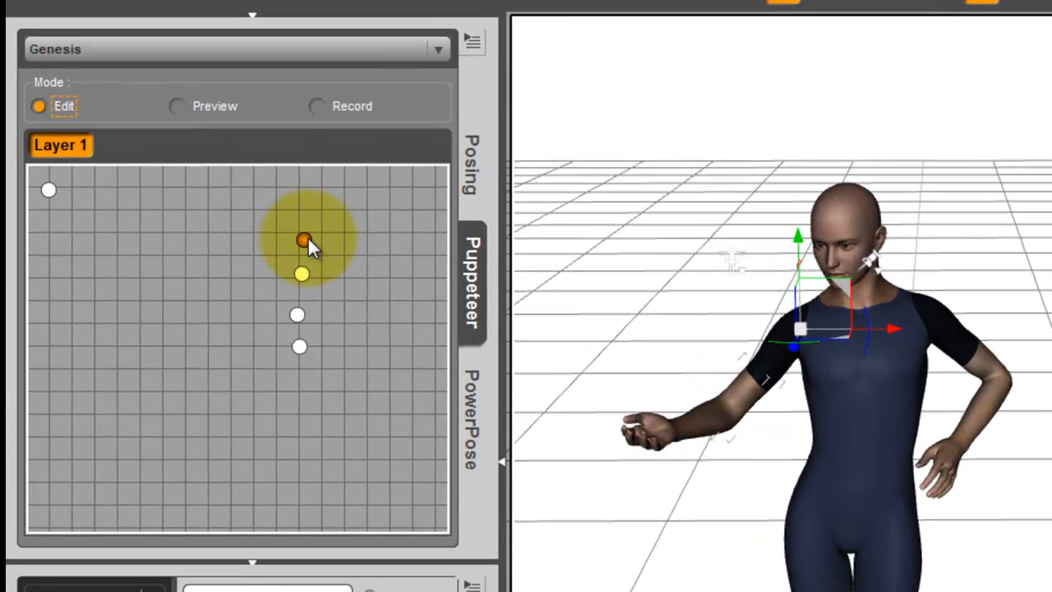
{"action": "right_click", "coordinate": [306, 240]}
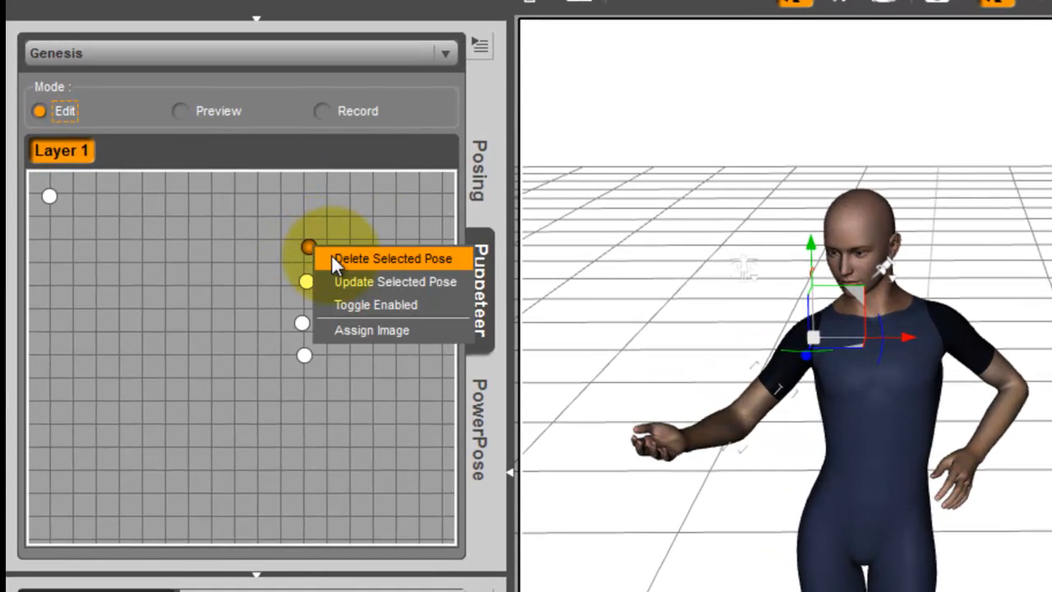
{"action": "left_click", "coordinate": [307, 281]}
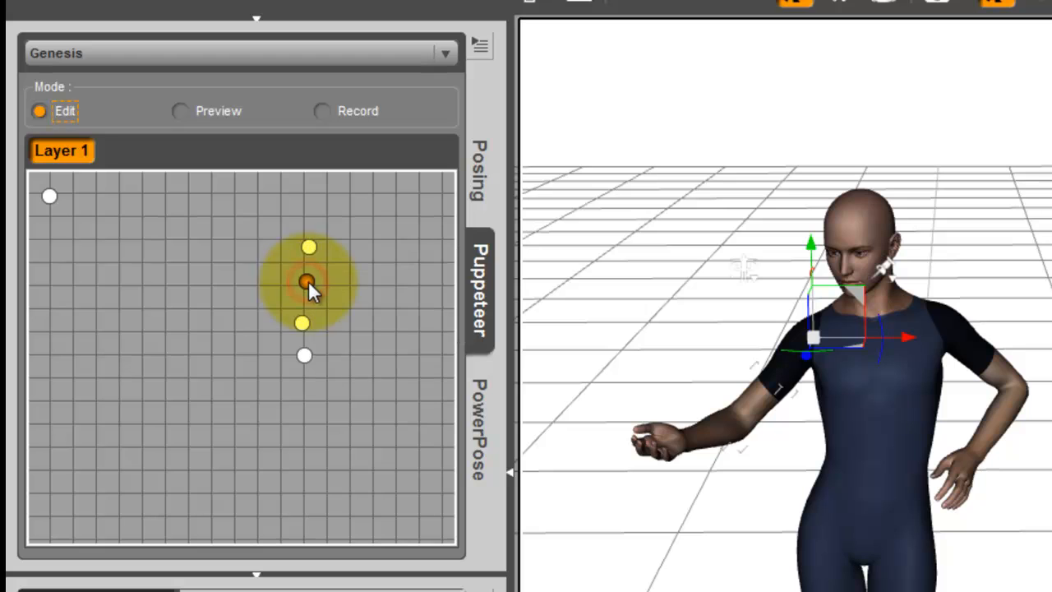
{"action": "right_click", "coordinate": [309, 280]}
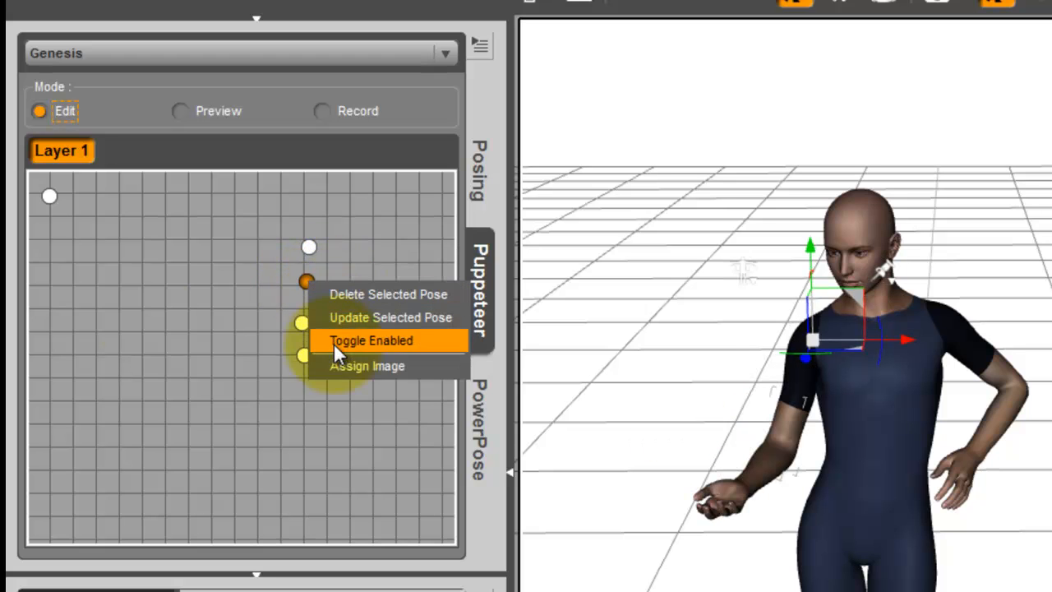
Store the current pose as an extra point beside the column and delete that point
{"action": "left_click", "coordinate": [228, 279]}
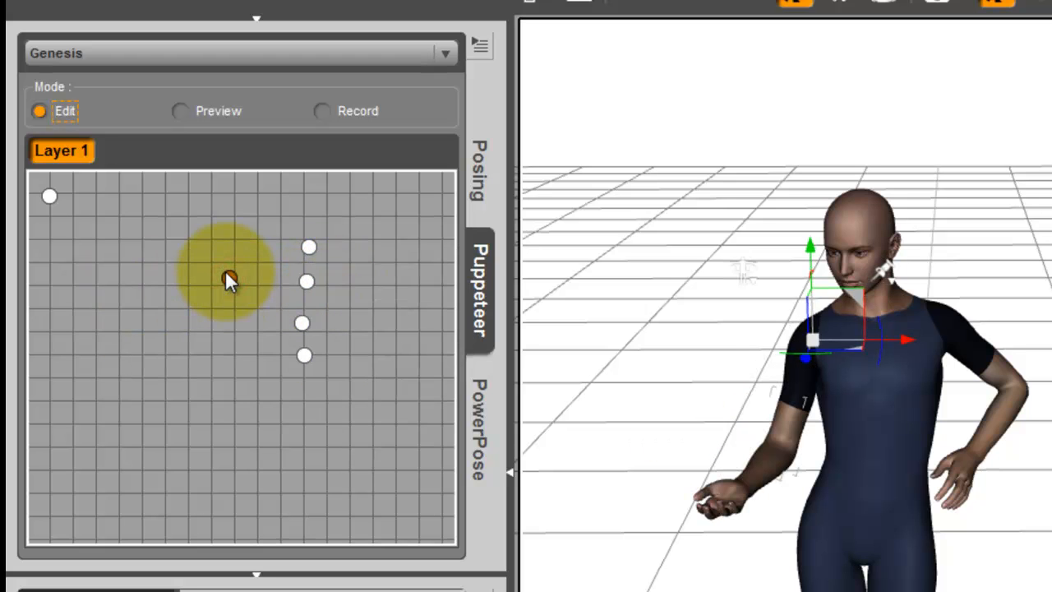
{"action": "right_click", "coordinate": [228, 280]}
{"action": "left_click", "coordinate": [245, 283]}
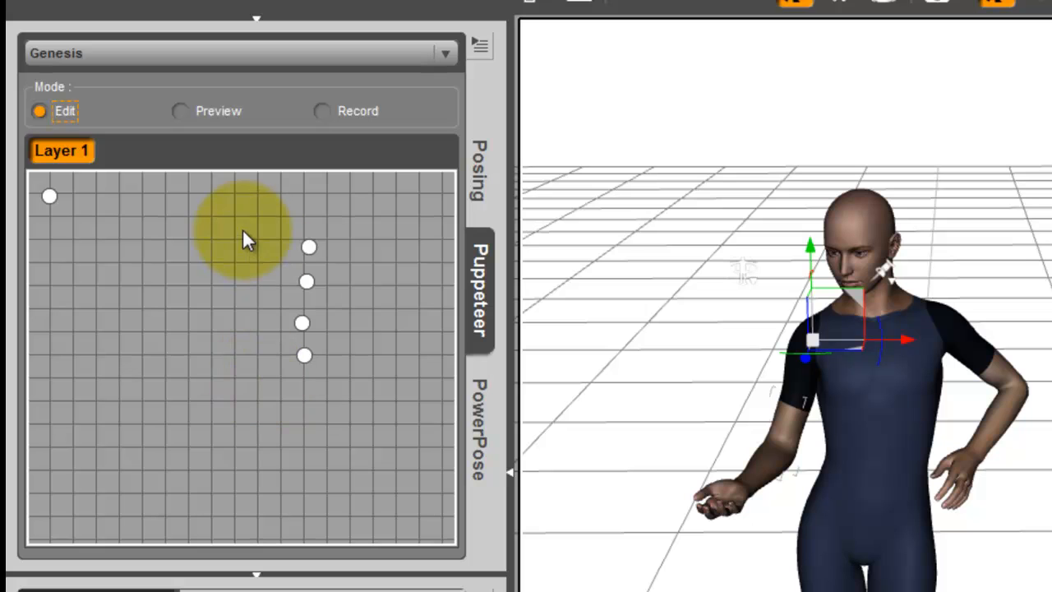
Rename the Puppeteer layer Layer 1 as Serveur
{"action": "left_click", "coordinate": [480, 46]}
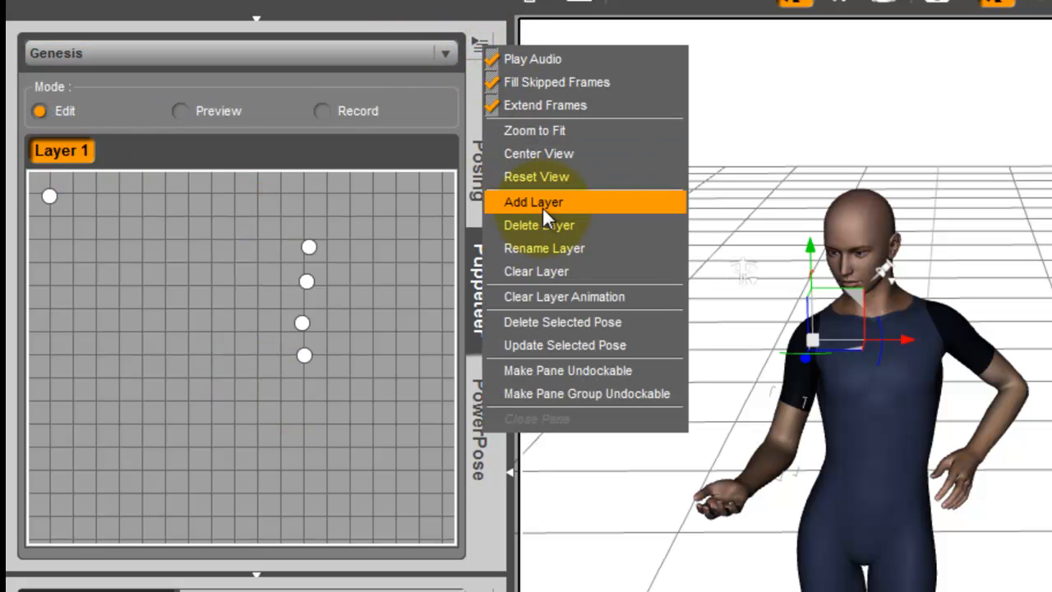
{"action": "left_click", "coordinate": [541, 250]}
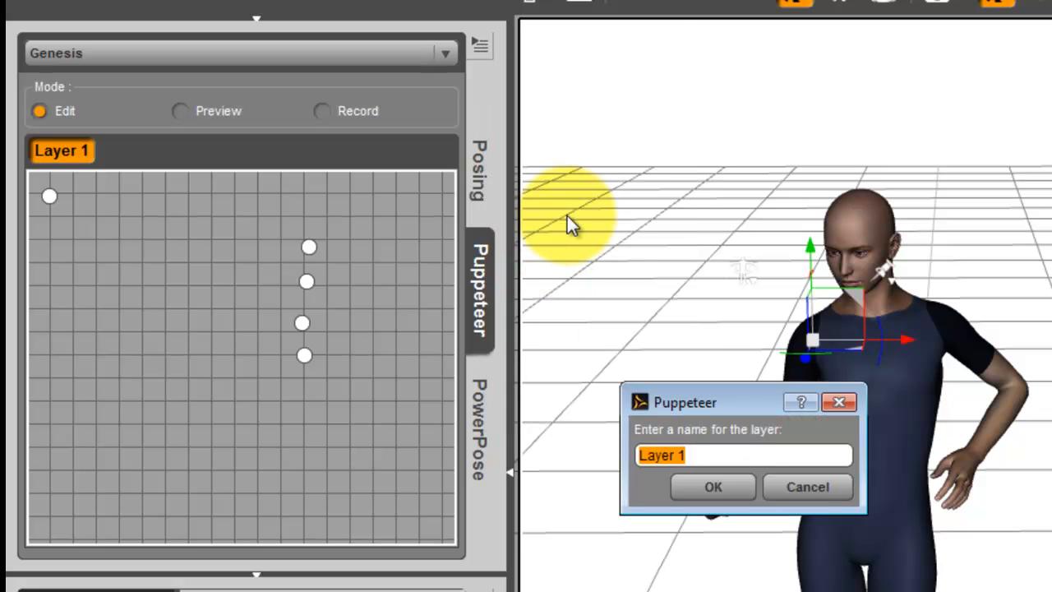
{"action": "type", "text": "Serveur"}
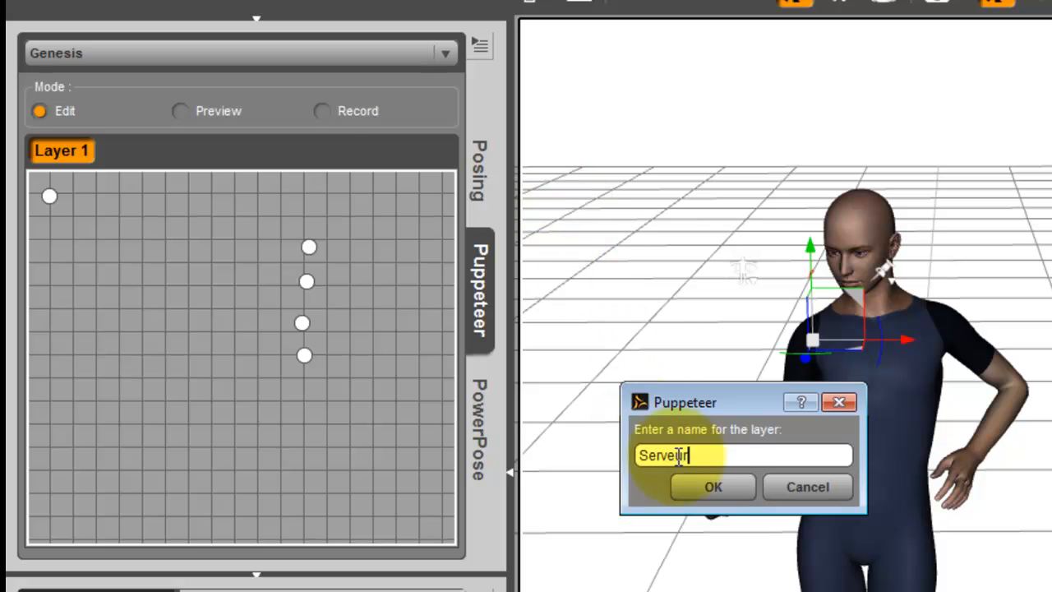
{"action": "left_click", "coordinate": [711, 488]}
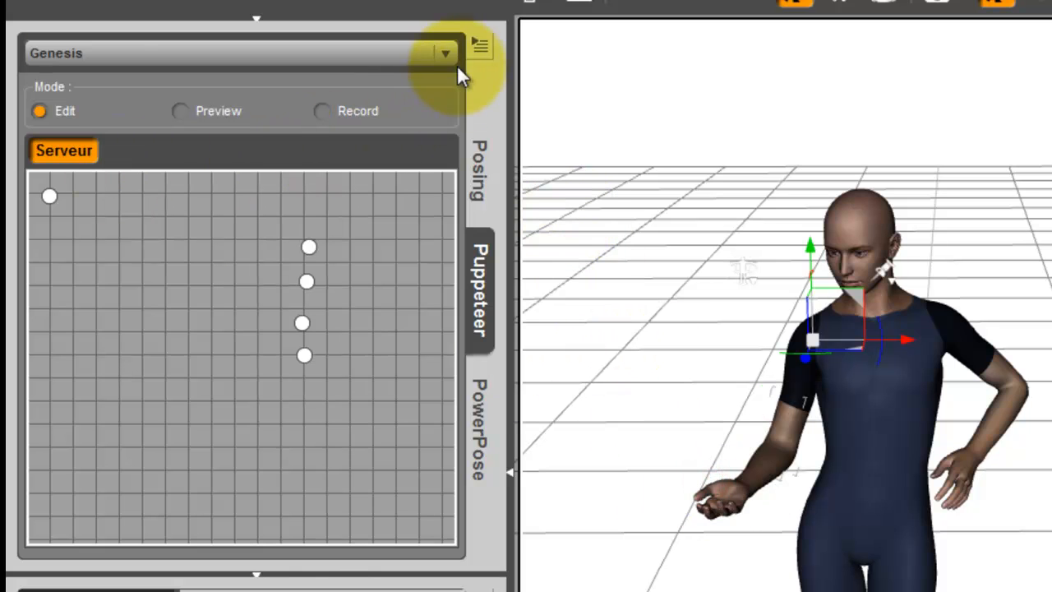
Add a second Puppeteer layer named En colère
{"action": "left_click", "coordinate": [476, 48]}
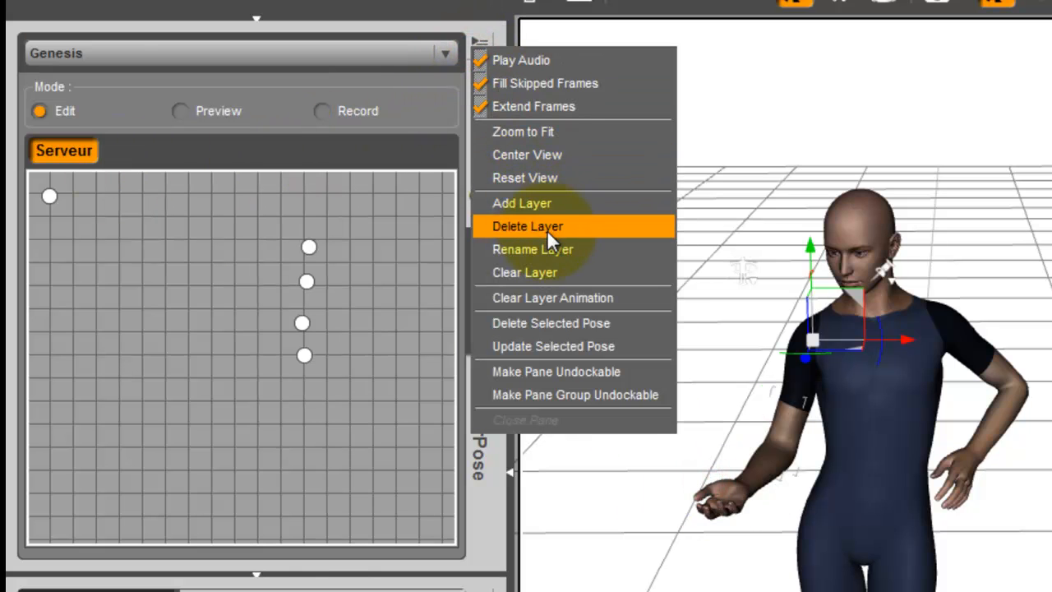
{"action": "left_click", "coordinate": [549, 207]}
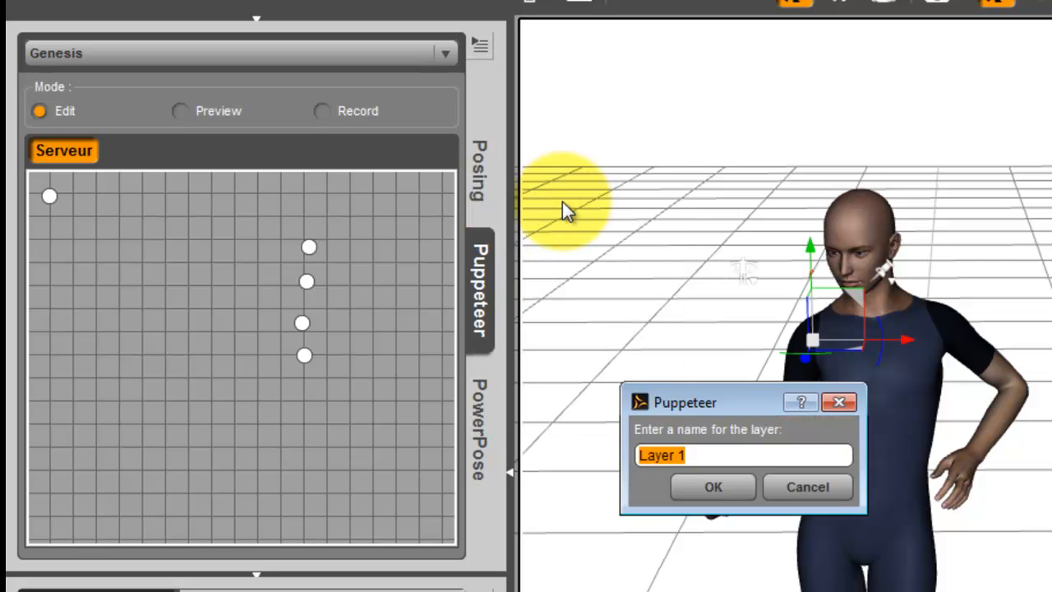
{"action": "type", "text": "En colère"}
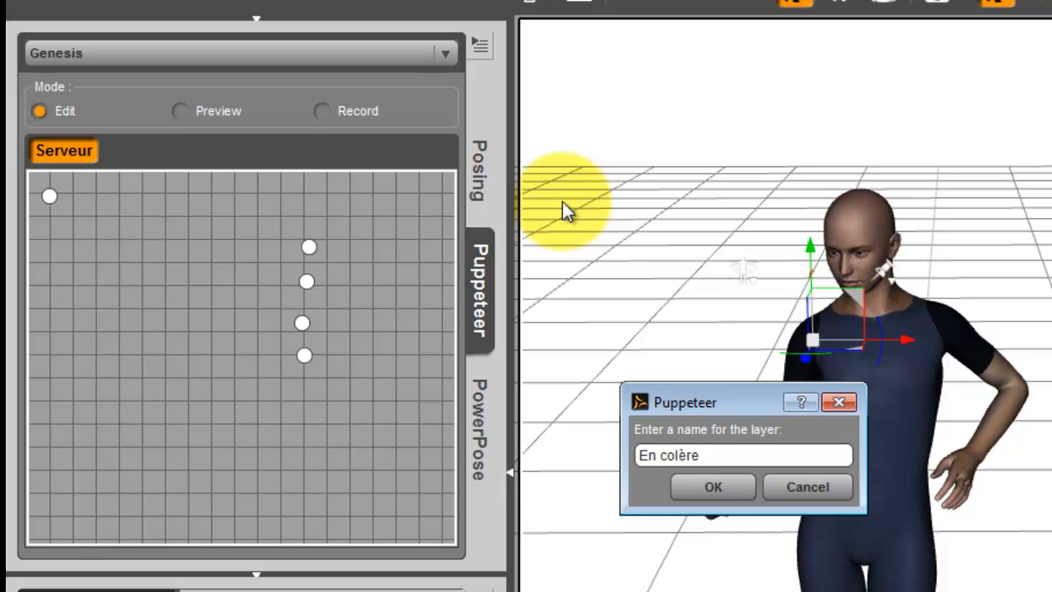
{"action": "left_click", "coordinate": [710, 491]}
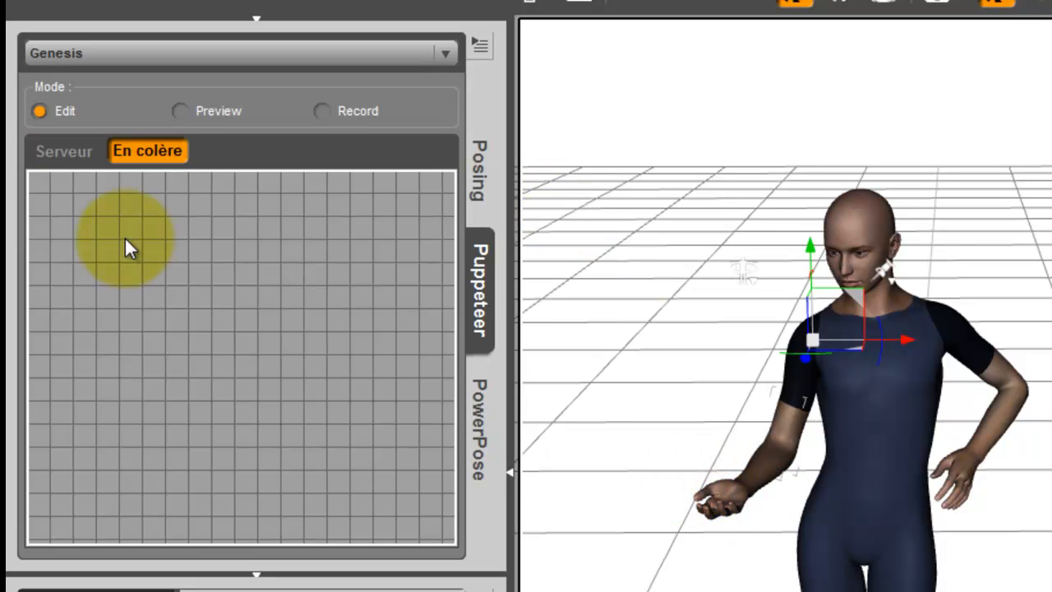
Apply the raised-knee pose preset 01.duf to Genesis and store it as the first point on the En colère layer
{"action": "left_click", "coordinate": [478, 194]}
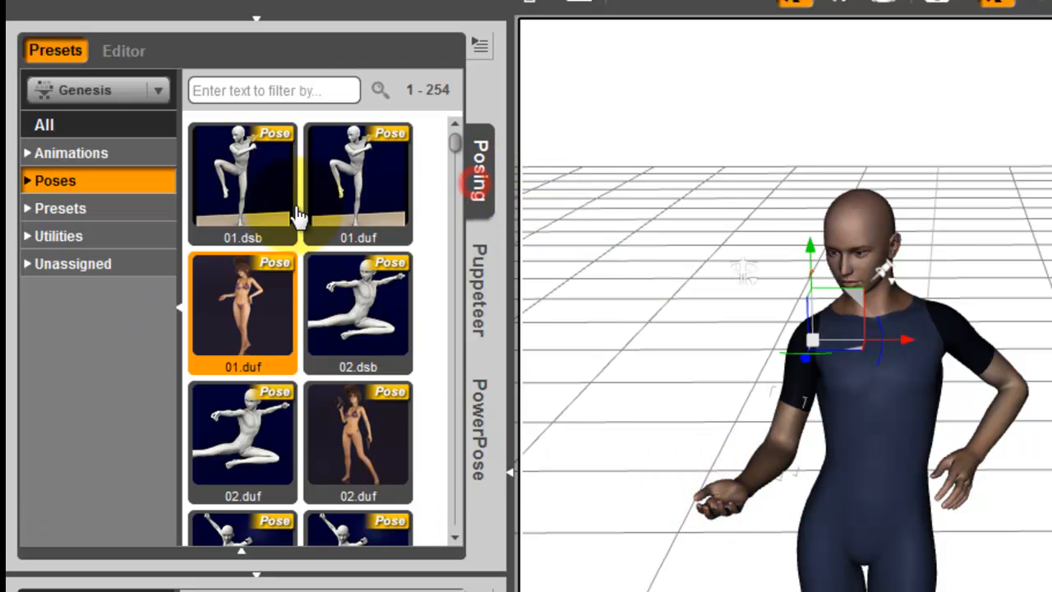
{"action": "double_click", "coordinate": [365, 195]}
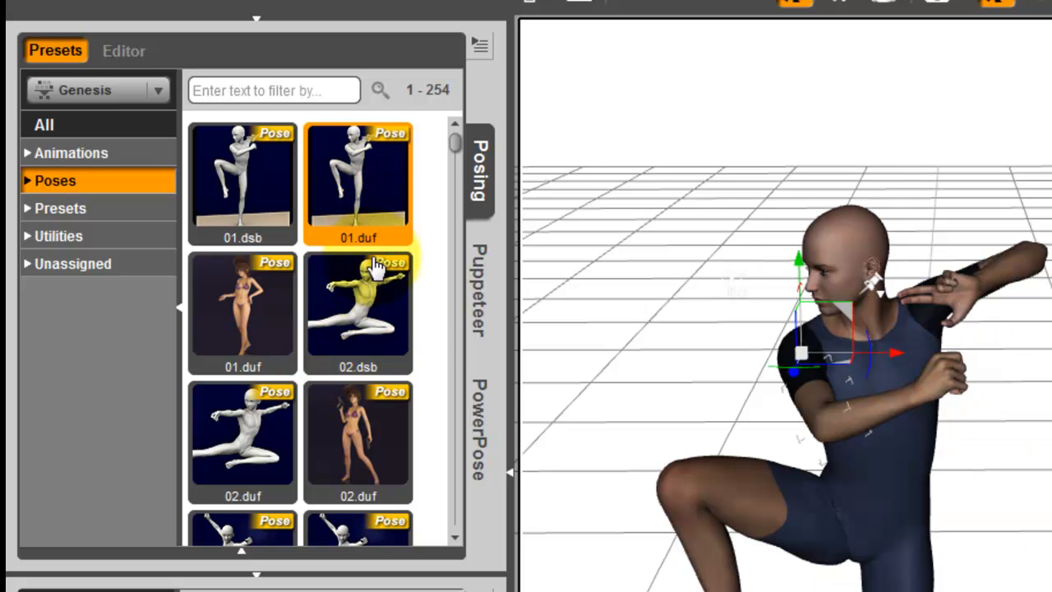
{"action": "left_click", "coordinate": [475, 287]}
{"action": "left_click", "coordinate": [48, 191]}
Rotate the left forearm so its hand moves away from the shoulder, and lower the right upper arm
{"action": "left_click_drag", "start_coordinate": [937, 310], "coordinate": [1019, 267]}
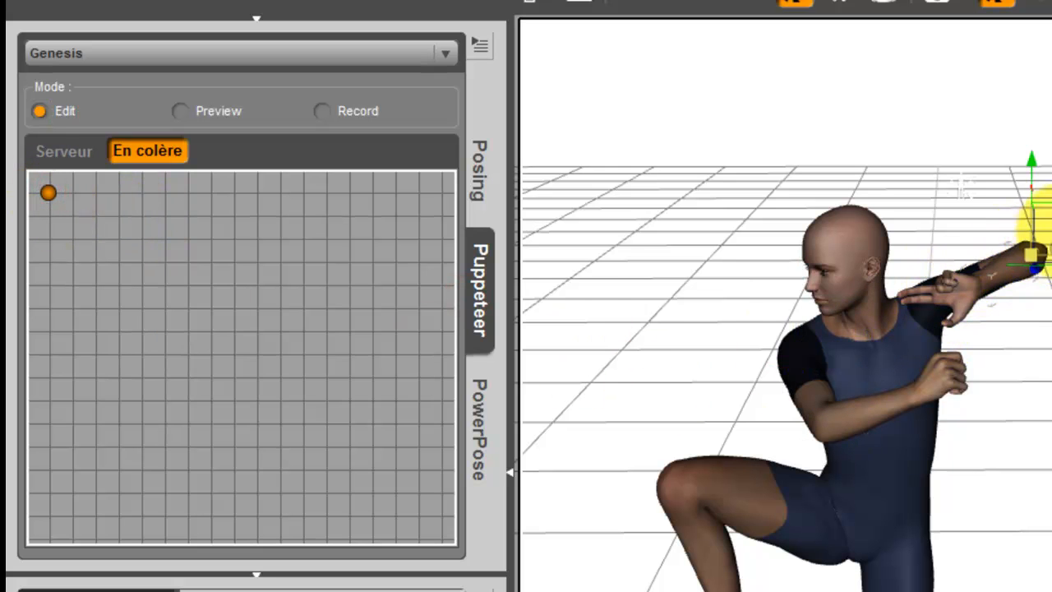
{"action": "left_click_drag", "start_coordinate": [1051, 215], "coordinate": [1051, 316]}
{"action": "left_click", "coordinate": [823, 397]}
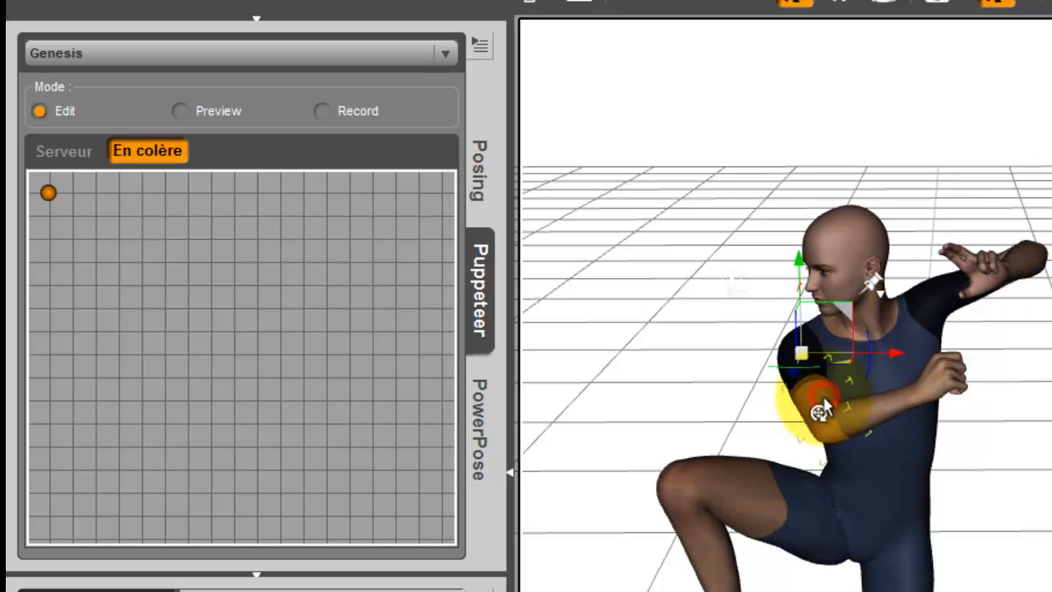
{"action": "left_click_drag", "start_coordinate": [853, 337], "coordinate": [801, 395]}
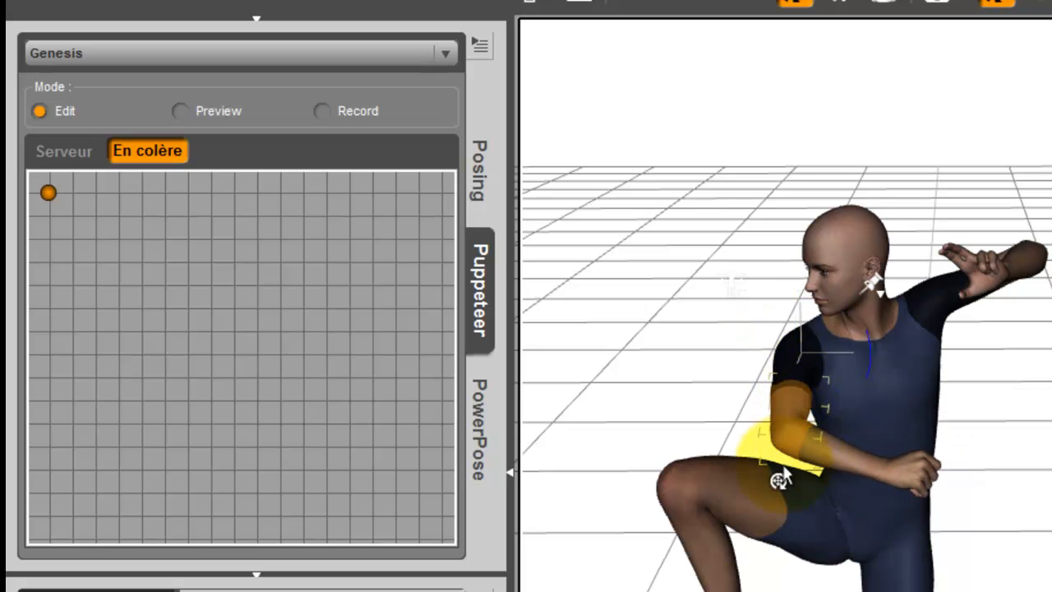
Lower the raised right thigh and extend the right shin outward to a Bend of about 43
{"action": "left_click", "coordinate": [774, 489]}
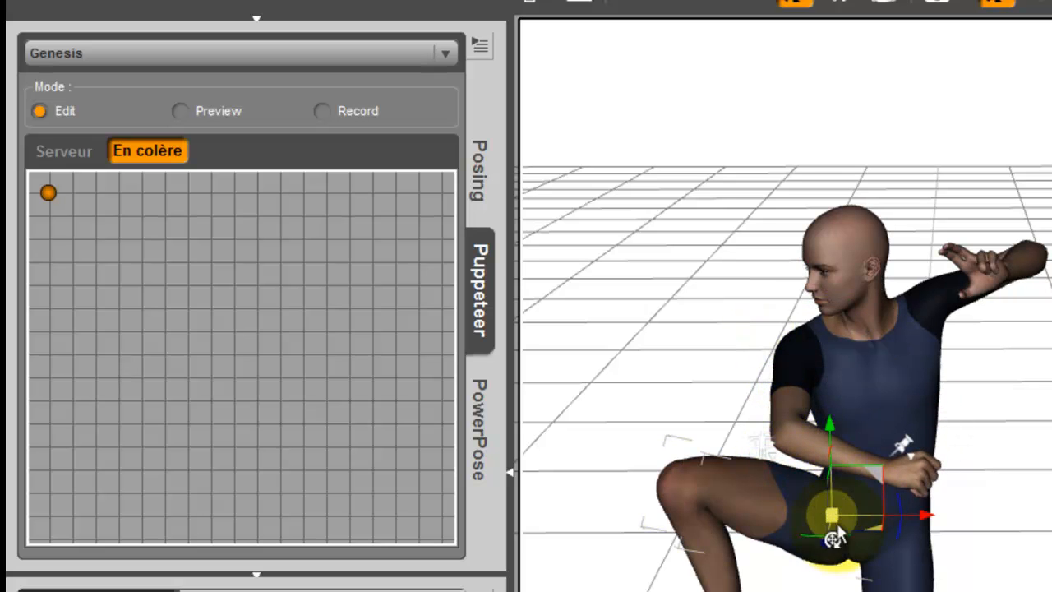
{"action": "left_click_drag", "start_coordinate": [894, 540], "coordinate": [935, 551]}
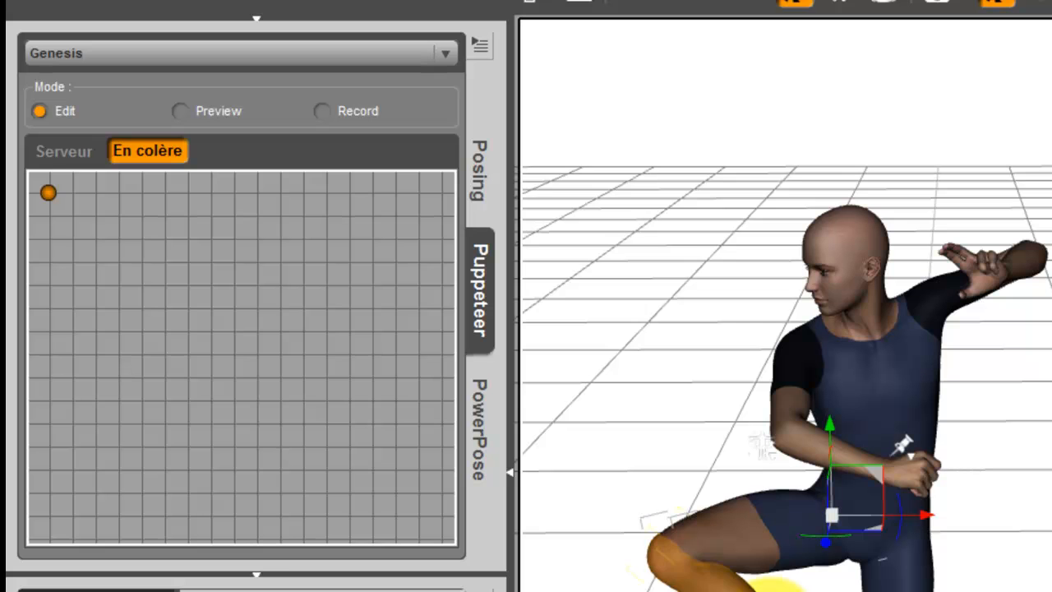
{"action": "left_click", "coordinate": [706, 567]}
{"action": "left_click_drag", "start_coordinate": [737, 568], "coordinate": [694, 591]}
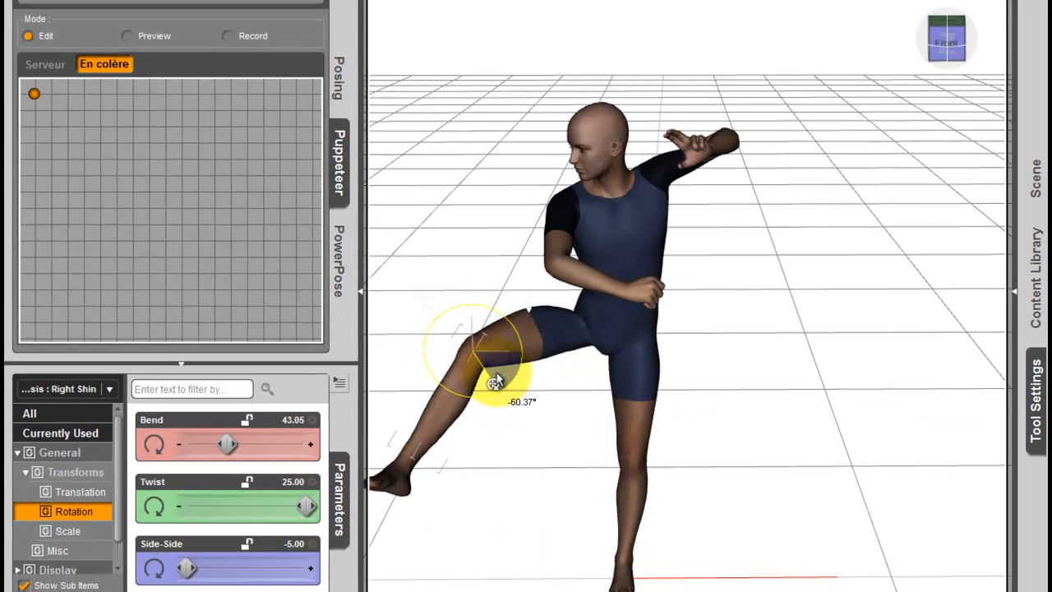
{"action": "left_click_drag", "start_coordinate": [495, 382], "coordinate": [496, 384]}
Store the modified kick pose as a second point below the first on the En colère layer, and recall both points to compare them
{"action": "mouse_move", "coordinate": [995, 29]}
{"action": "left_click_drag", "start_coordinate": [994, 29], "coordinate": [575, 98]}
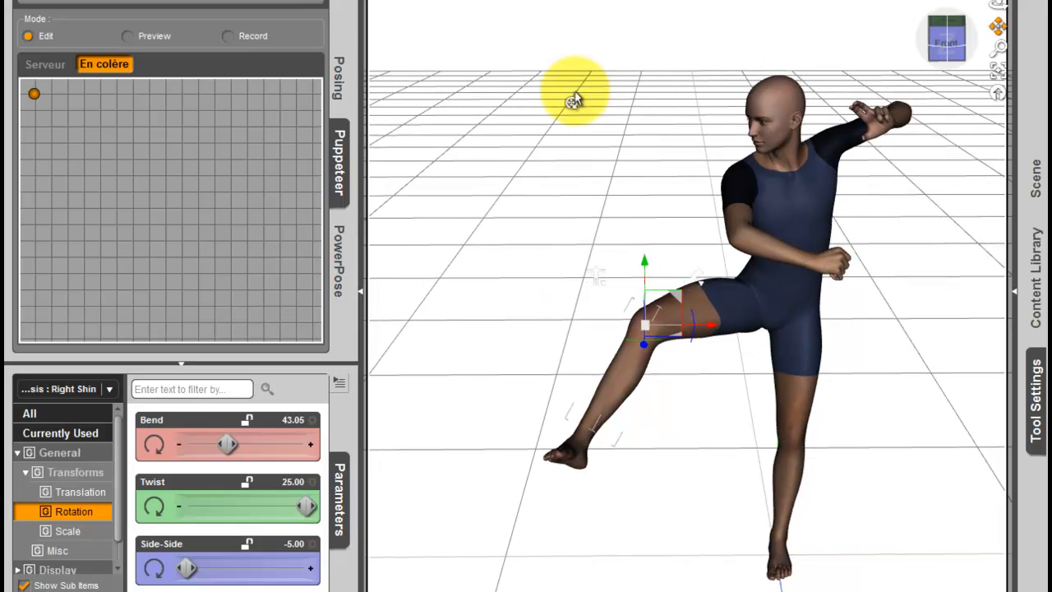
{"action": "left_click", "coordinate": [34, 155]}
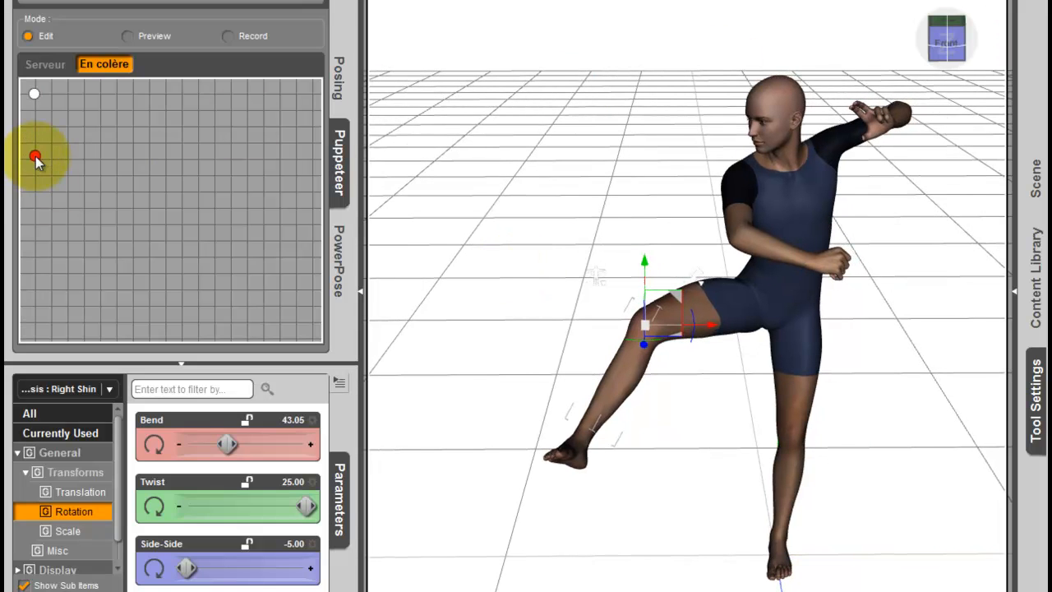
{"action": "left_click", "coordinate": [33, 96]}
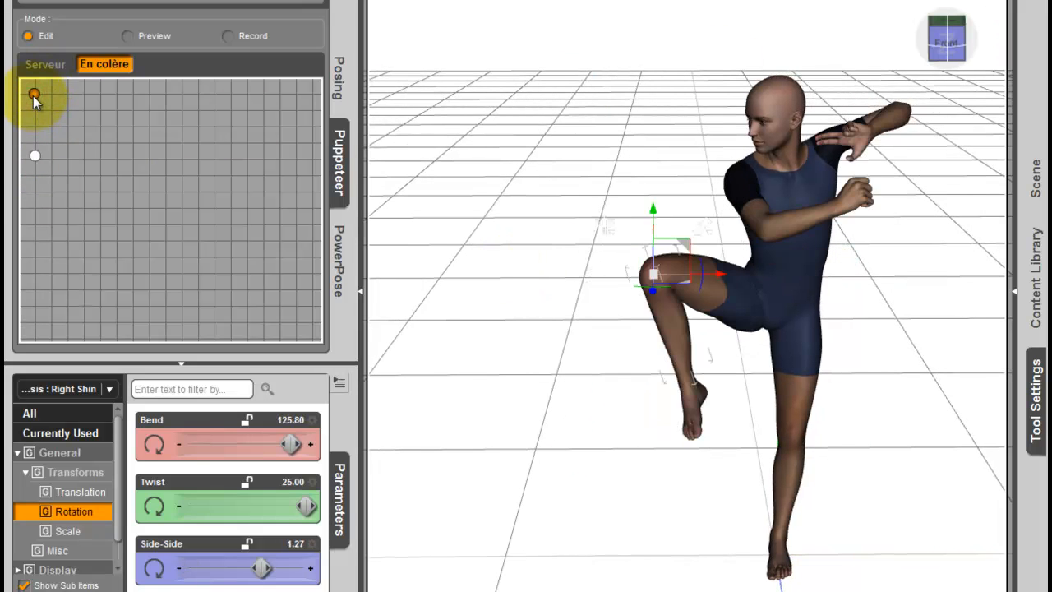
{"action": "left_click", "coordinate": [35, 156]}
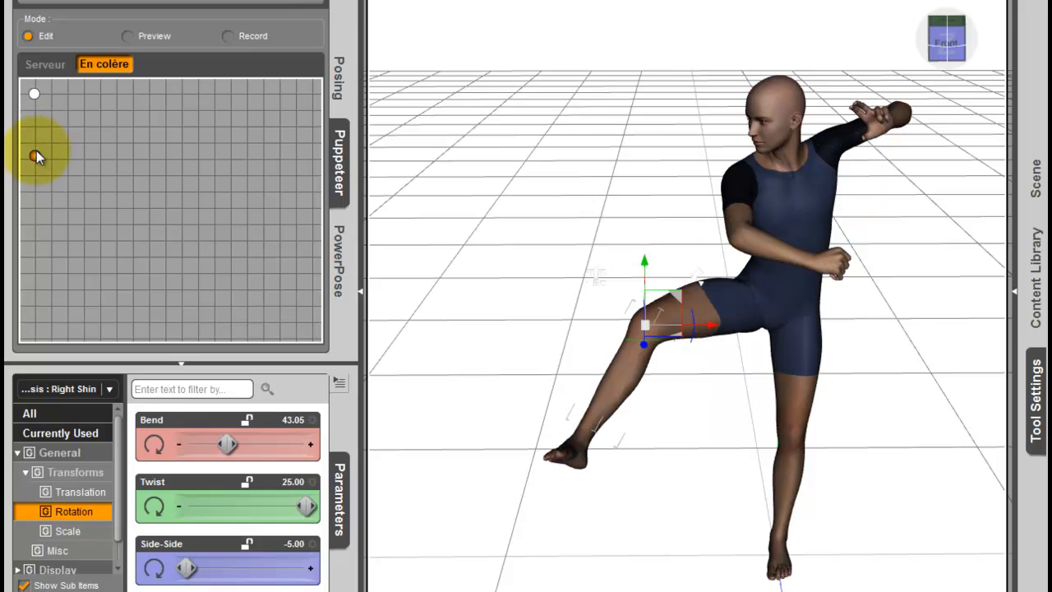
Switch Puppeteer to Preview mode and blend between the two stored En colère poses, stopping on a mix nearer the second point
{"action": "left_click", "coordinate": [127, 37]}
{"action": "mouse_move", "coordinate": [37, 99]}
{"action": "left_mouse_down"}
{"action": "mouse_move", "coordinate": [39, 165]}
{"action": "mouse_move", "coordinate": [48, 86]}
{"action": "mouse_move", "coordinate": [50, 99]}
{"action": "left_mouse_up"}
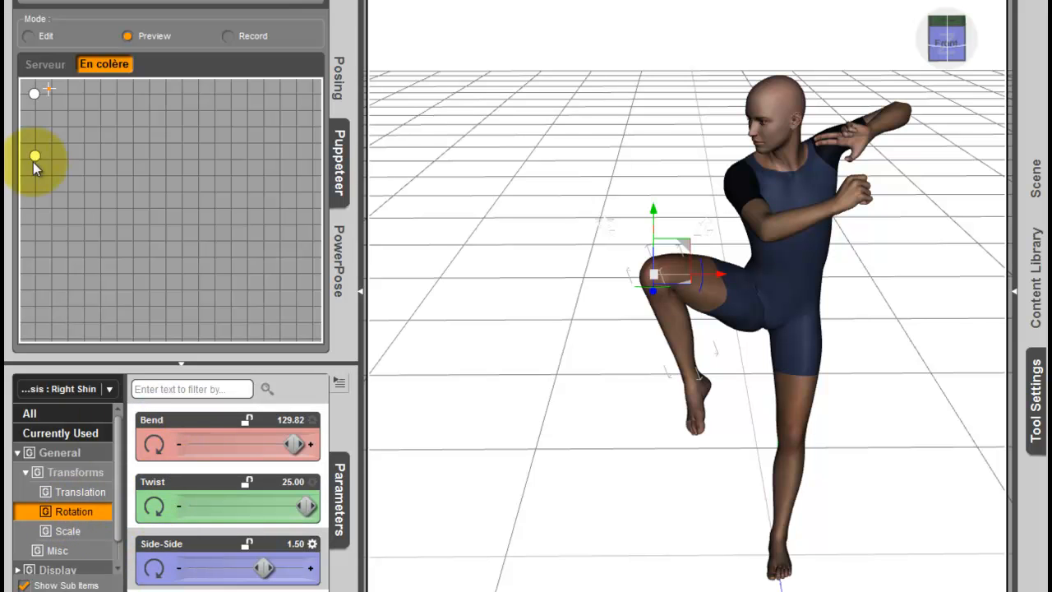
{"action": "left_click_drag", "start_coordinate": [49, 90], "coordinate": [38, 138]}
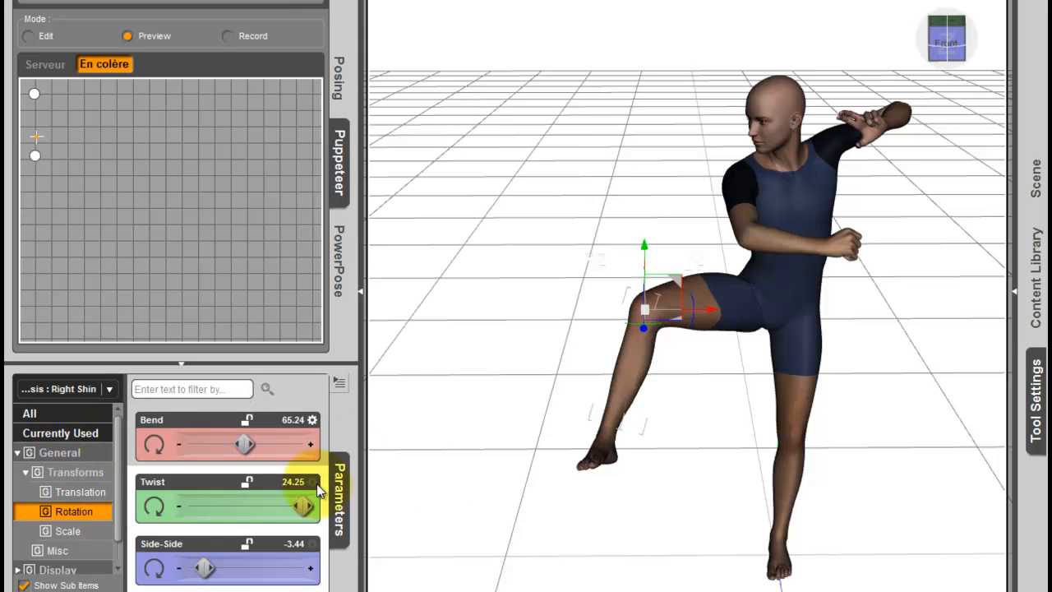
Try raising the right shin along the vertical axis with the universal manipulator, and undo the move
{"action": "left_click", "coordinate": [337, 81]}
{"action": "left_click", "coordinate": [332, 225]}
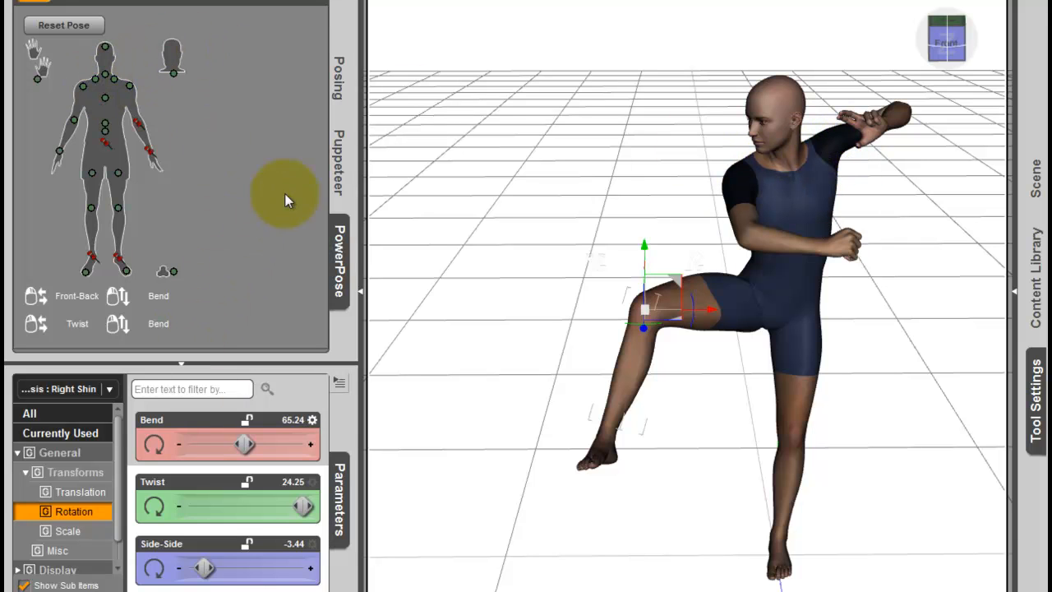
{"action": "left_click", "coordinate": [339, 161]}
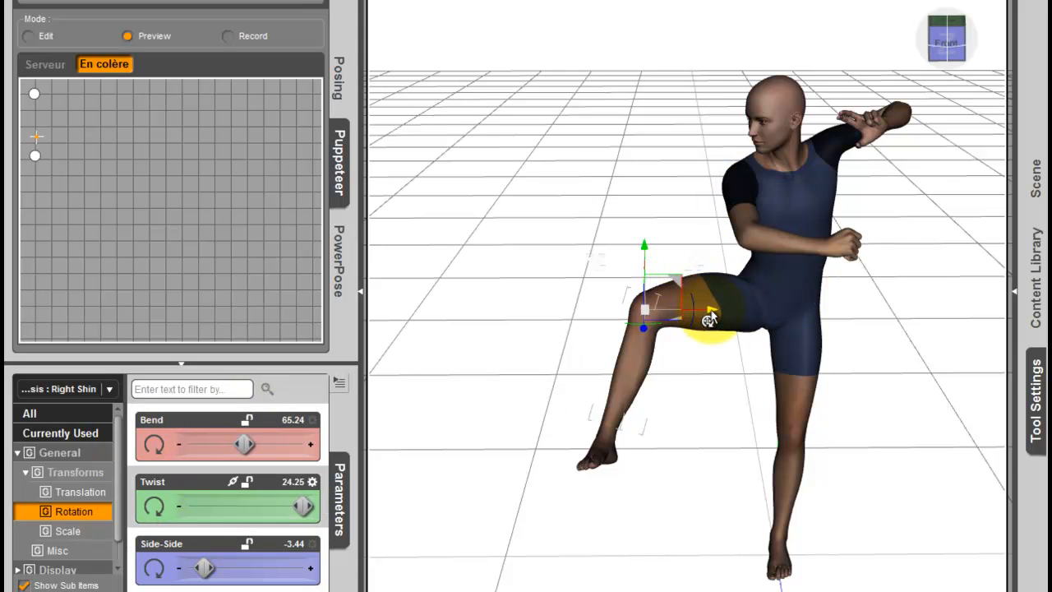
{"action": "left_click_drag", "start_coordinate": [641, 259], "coordinate": [630, 189]}
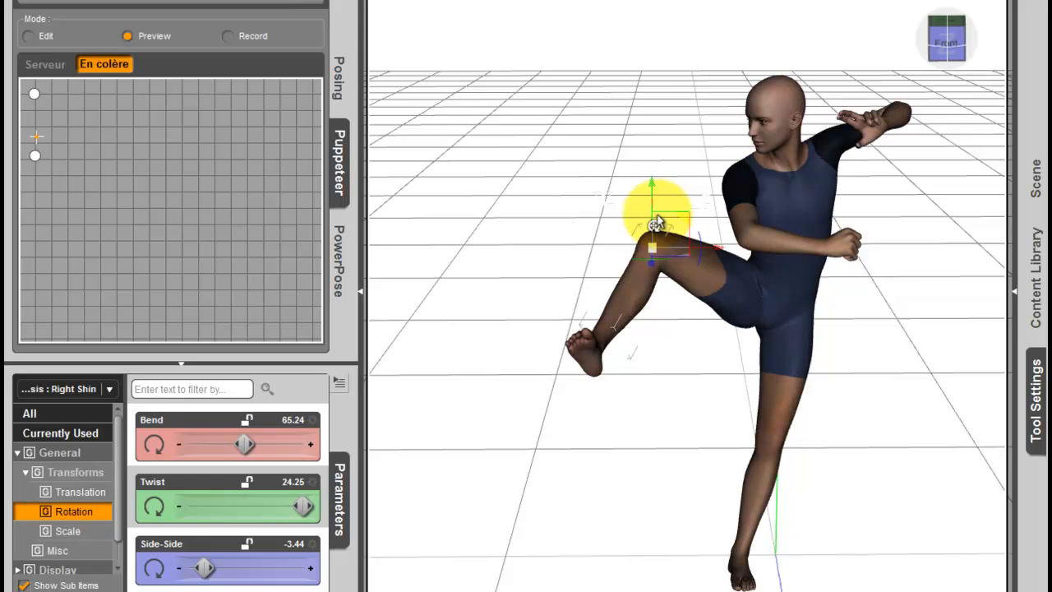
{"action": "key", "text": "ctrl+z"}
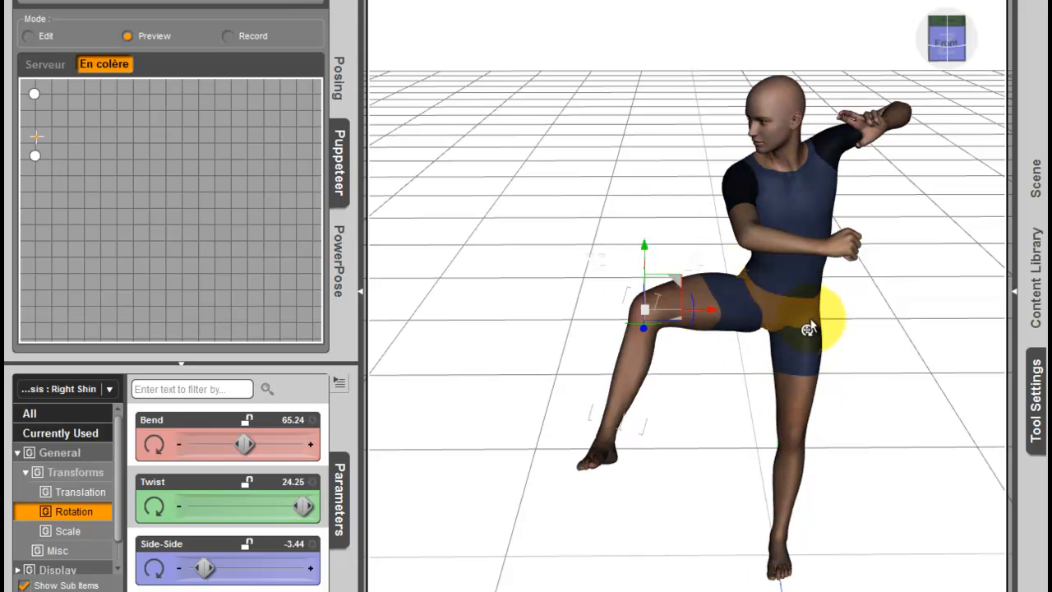
In PowerPose, release the right foot's pin and pin the left leg at the toes and thigh
{"action": "left_click", "coordinate": [339, 259]}
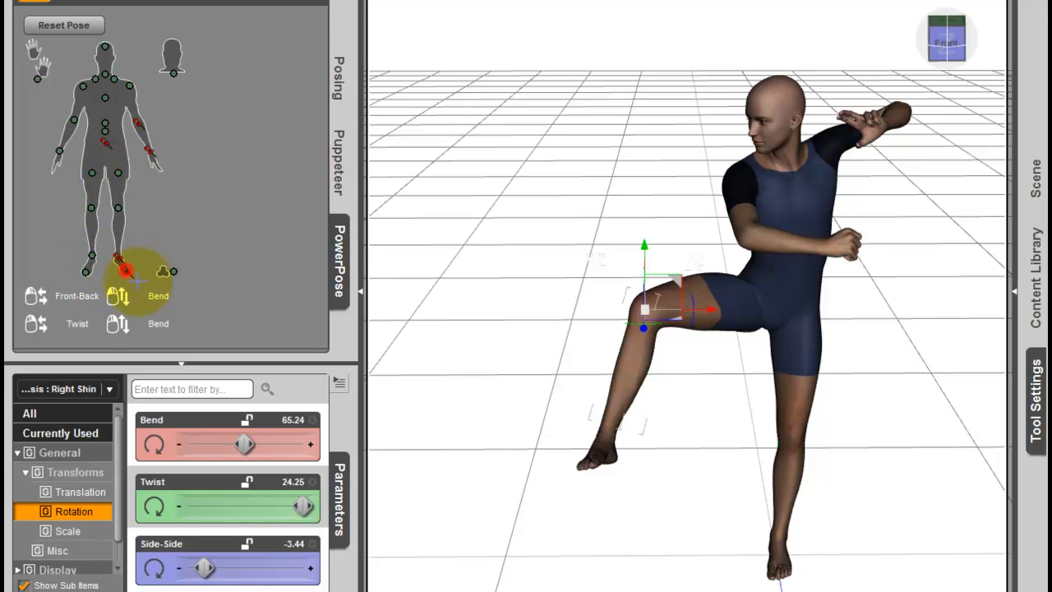
{"action": "left_click", "coordinate": [120, 173]}
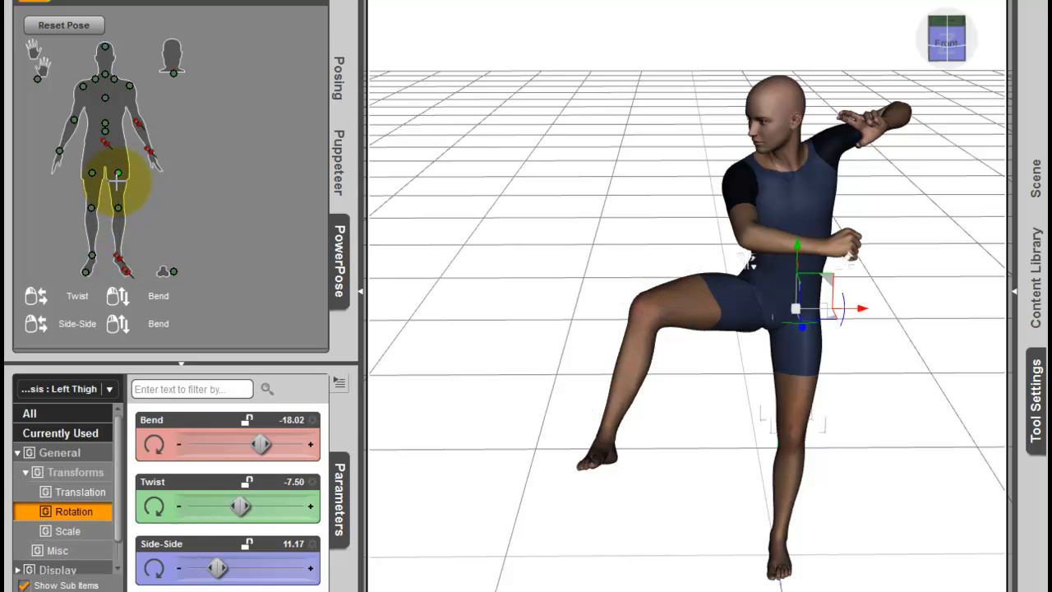
Select the right shin in PowerPose, try pulling it upward with the leg pins set, and undo the pull
{"action": "left_click", "coordinate": [644, 317]}
{"action": "left_click", "coordinate": [92, 210]}
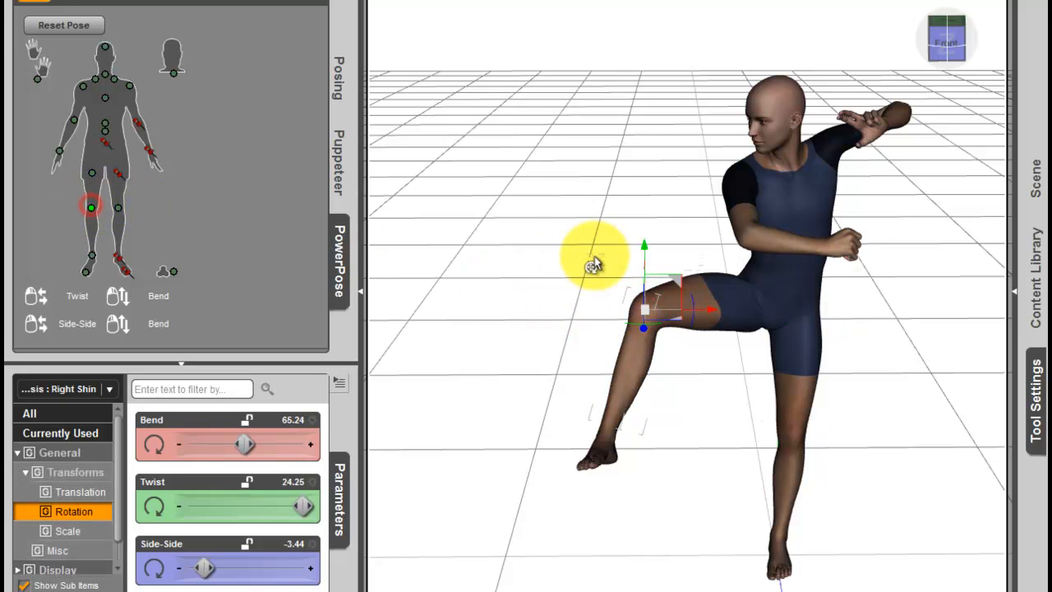
{"action": "left_click_drag", "start_coordinate": [640, 254], "coordinate": [644, 143]}
{"action": "key", "text": "ctrl+z"}
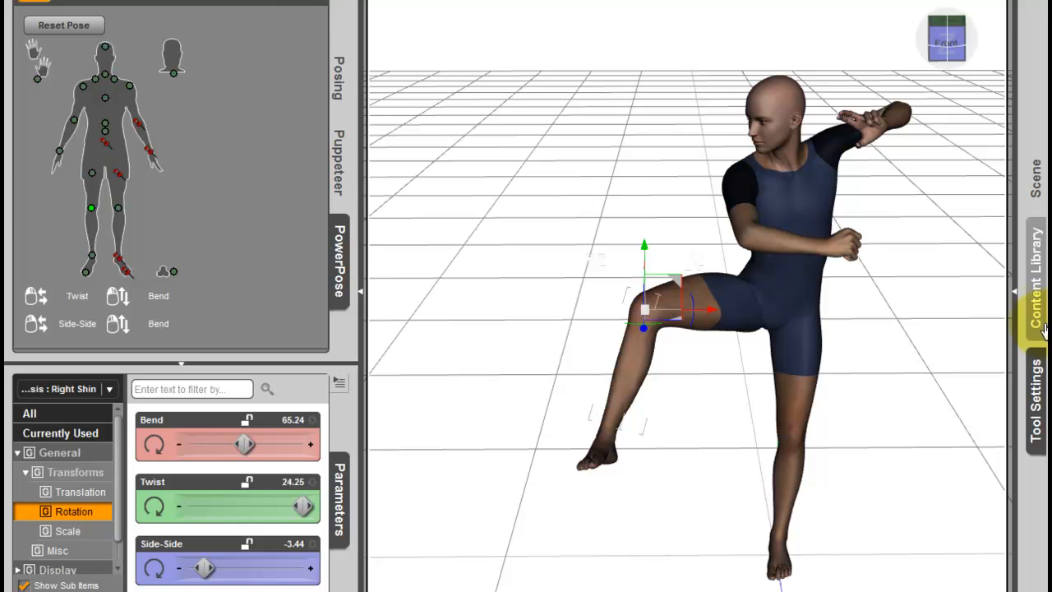
Switch to the ActivePose tool and reposition the right leg, undoing a first pull on the shin and raising the thigh to about -94 Bend
{"action": "left_click", "coordinate": [1036, 378]}
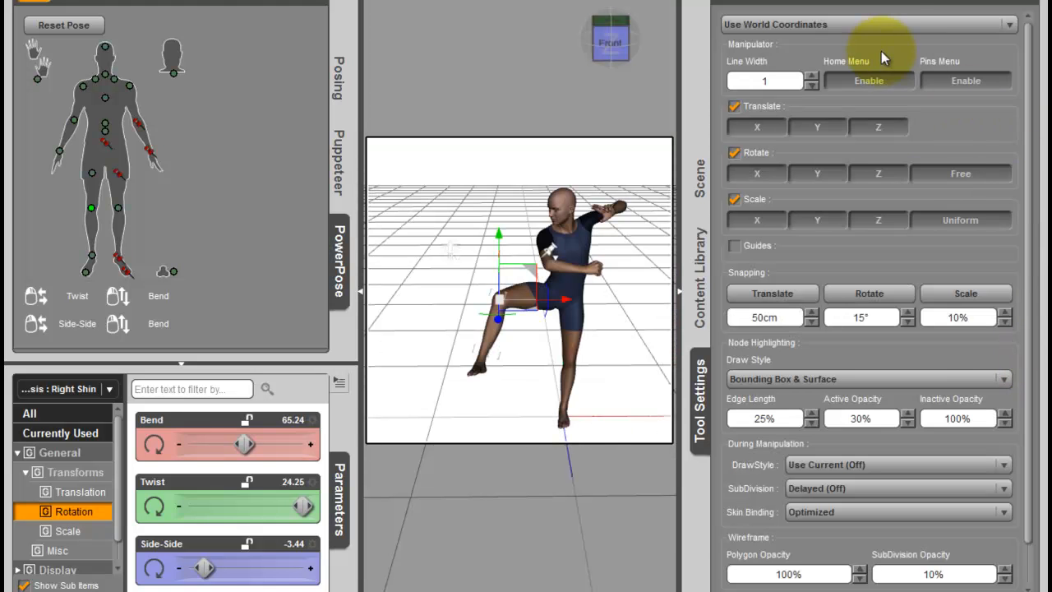
{"action": "left_click", "coordinate": [817, 4]}
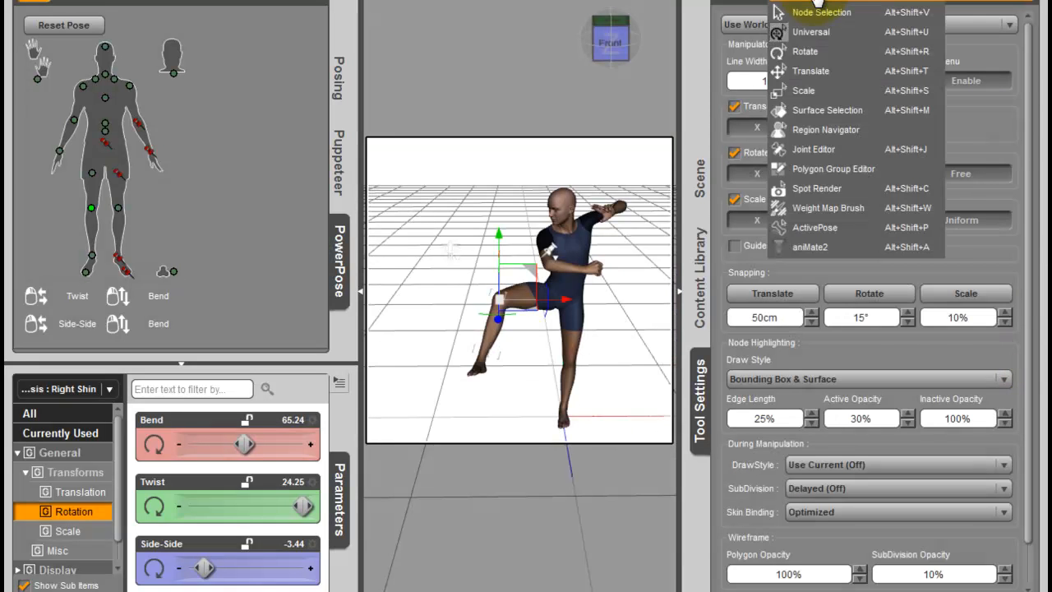
{"action": "left_click", "coordinate": [815, 227]}
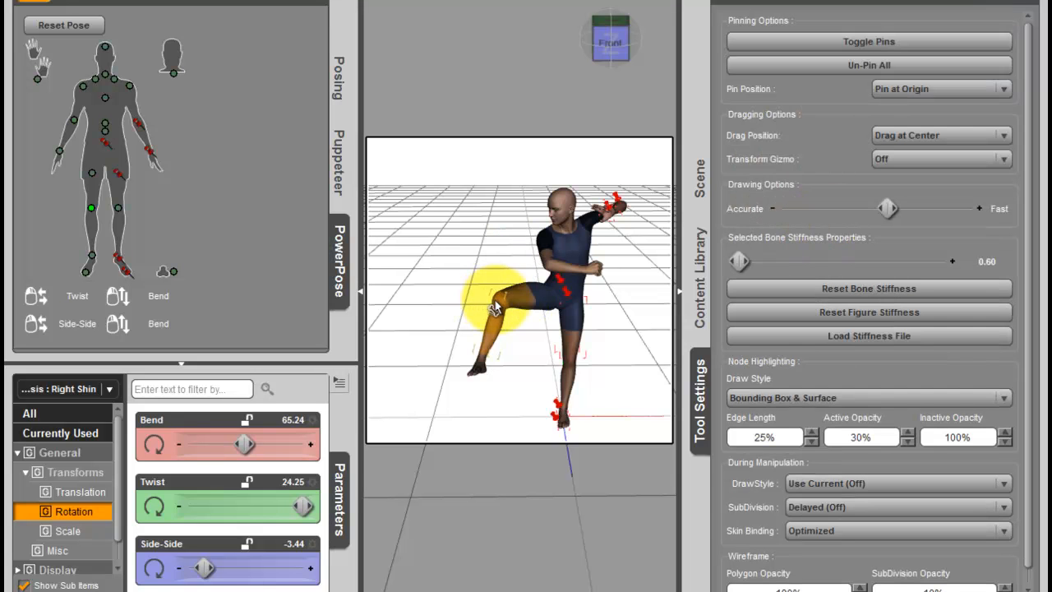
{"action": "left_click_drag", "start_coordinate": [499, 306], "coordinate": [556, 283]}
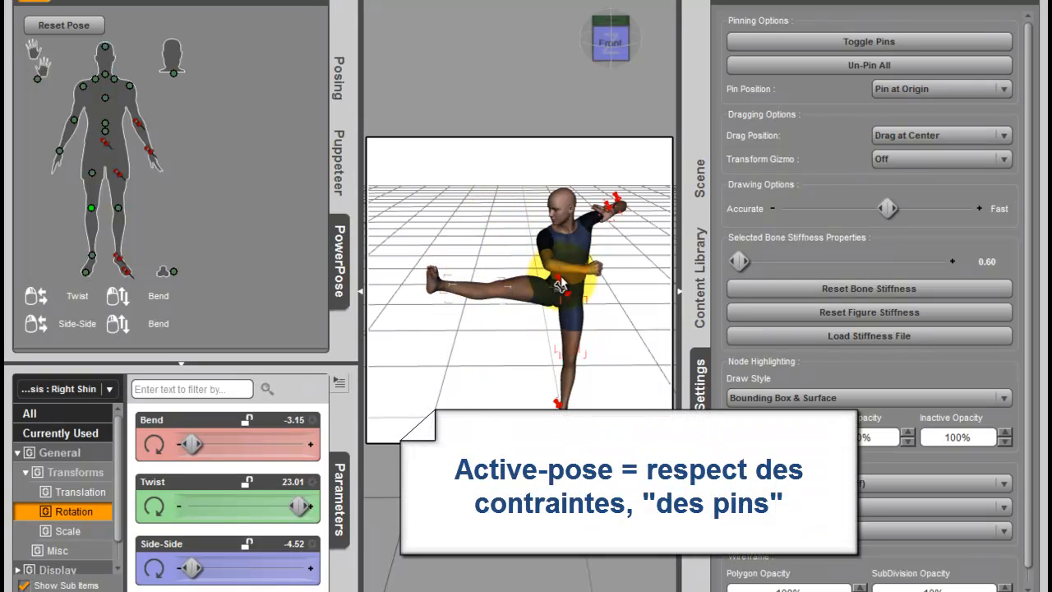
{"action": "key", "text": "ctrl+z"}
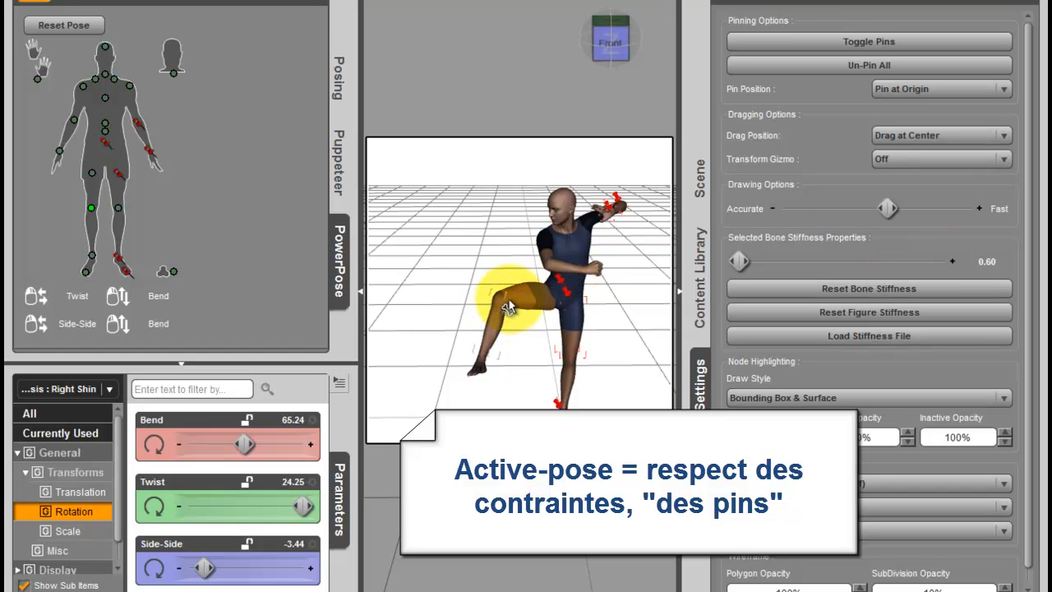
{"action": "left_click", "coordinate": [508, 304]}
{"action": "left_click_drag", "start_coordinate": [511, 302], "coordinate": [503, 273]}
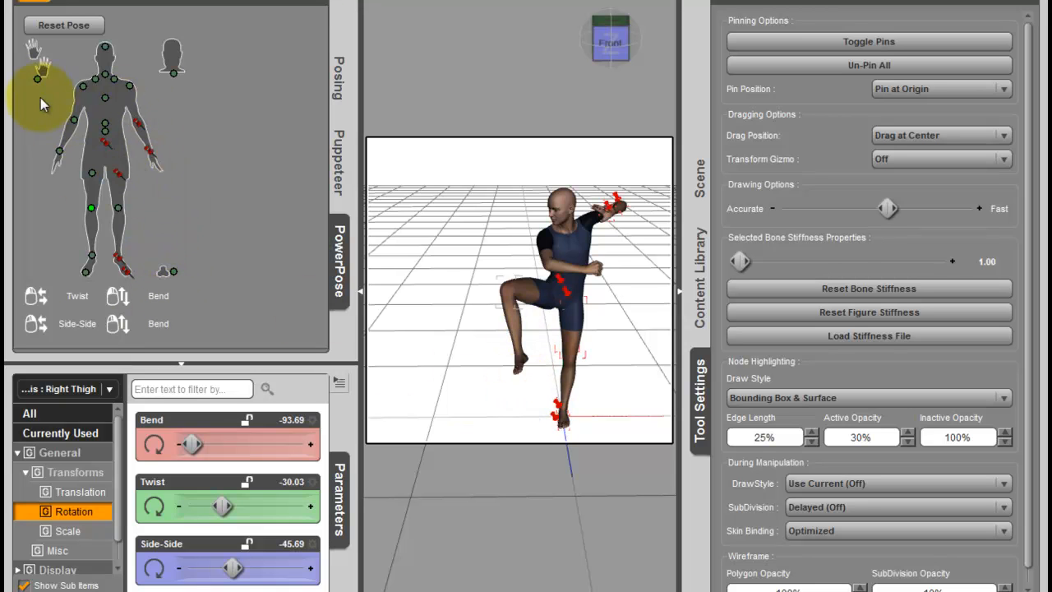
Show the head template and the hands template in PowerPose to examine their control points
{"action": "left_click", "coordinate": [174, 75]}
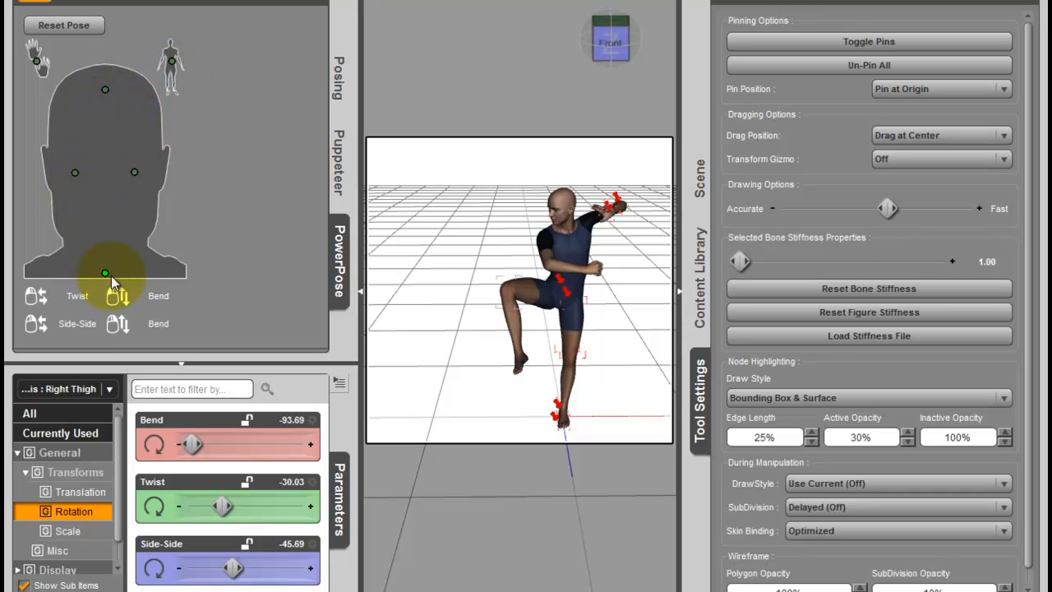
{"action": "left_click", "coordinate": [39, 61]}
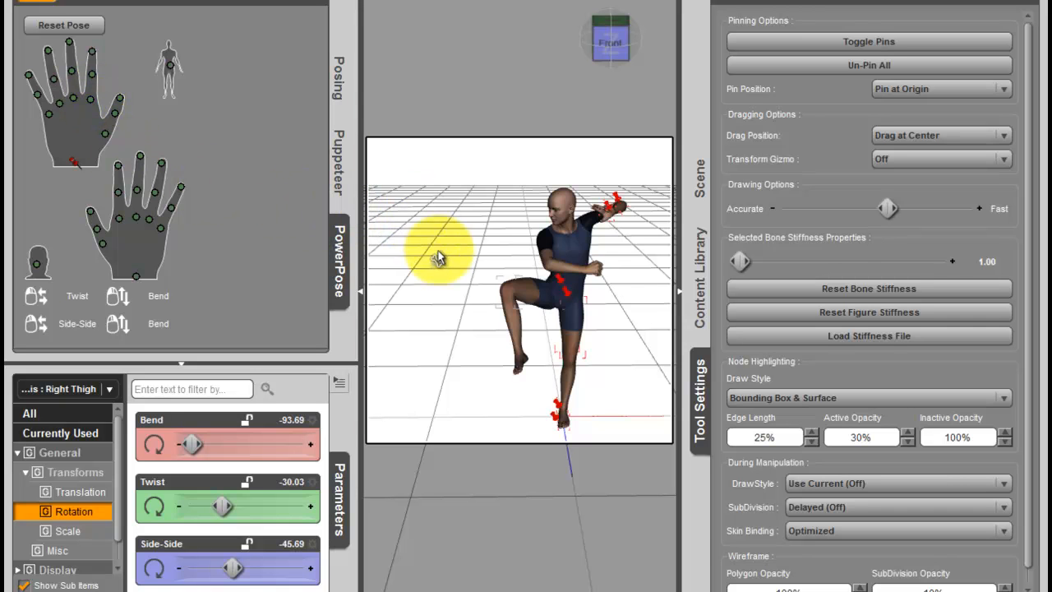
Browse the Genesis pose presets by region down to the partial-body Arms poses
{"action": "left_click", "coordinate": [327, 78]}
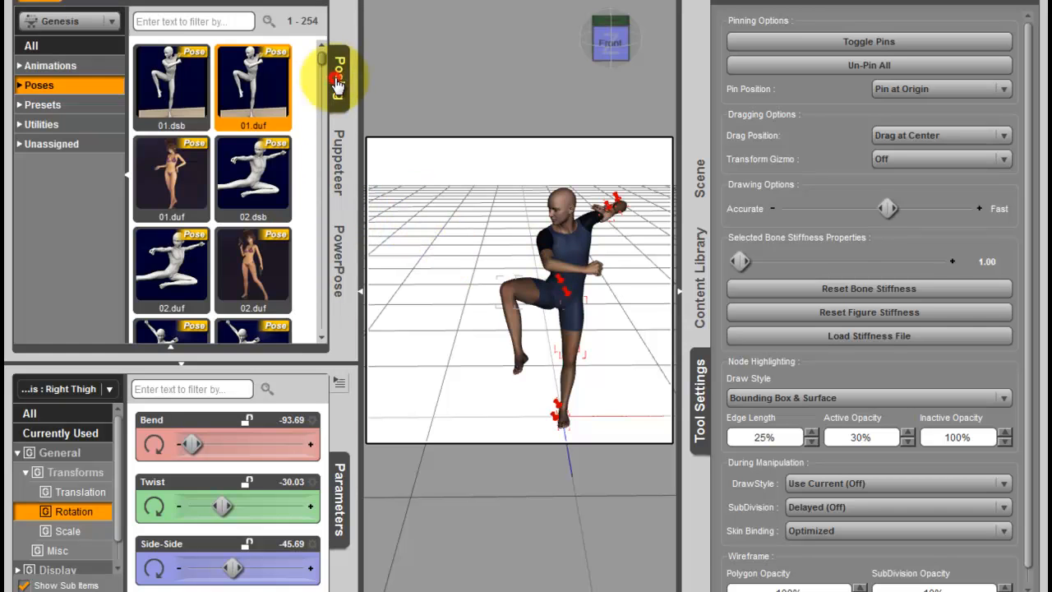
{"action": "left_click", "coordinate": [18, 85]}
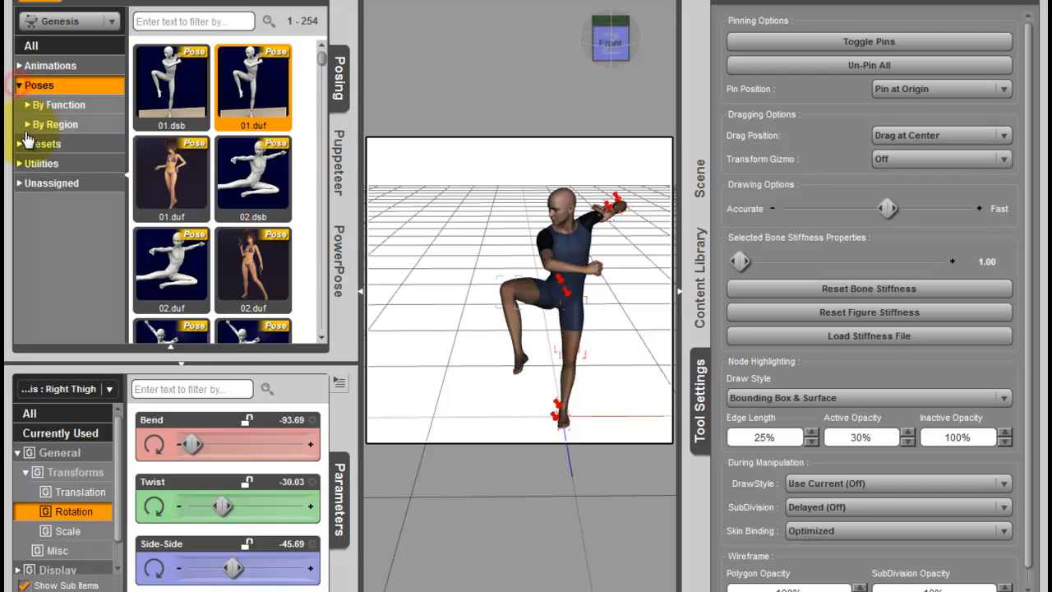
{"action": "left_click", "coordinate": [33, 126]}
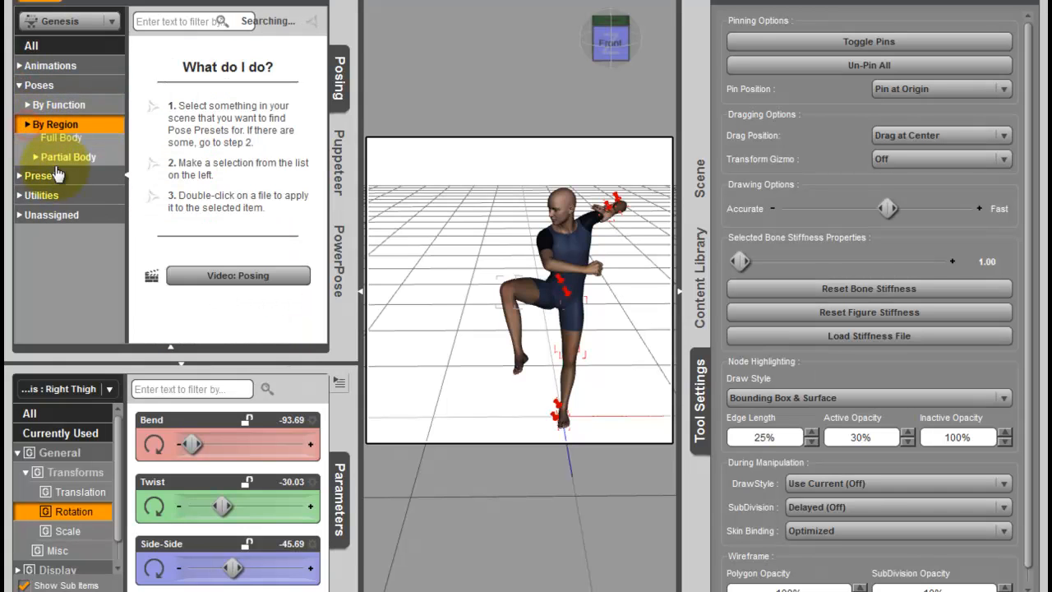
{"action": "left_click", "coordinate": [37, 152]}
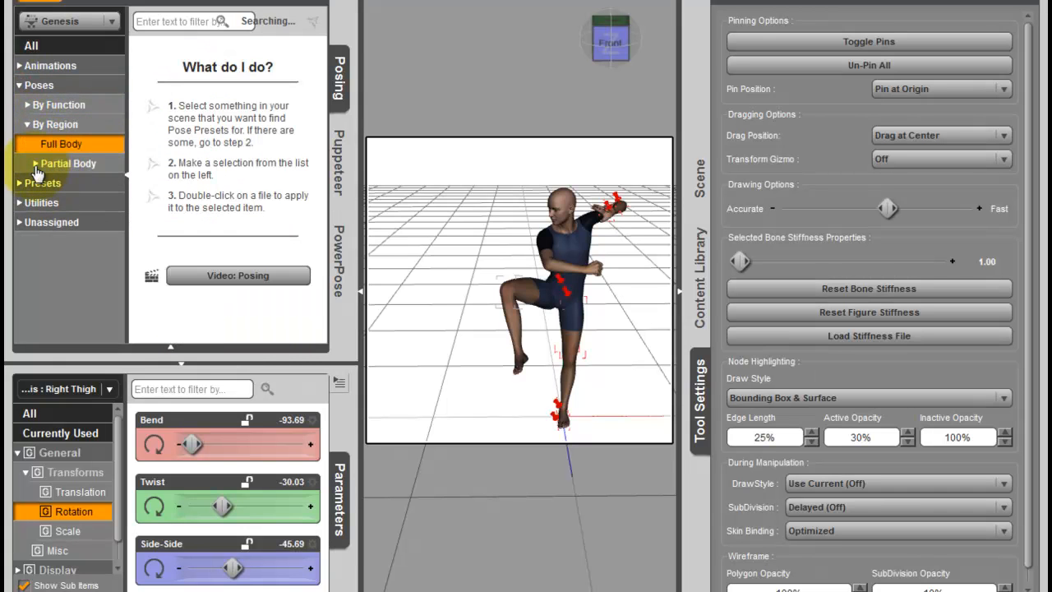
{"action": "left_click", "coordinate": [35, 164]}
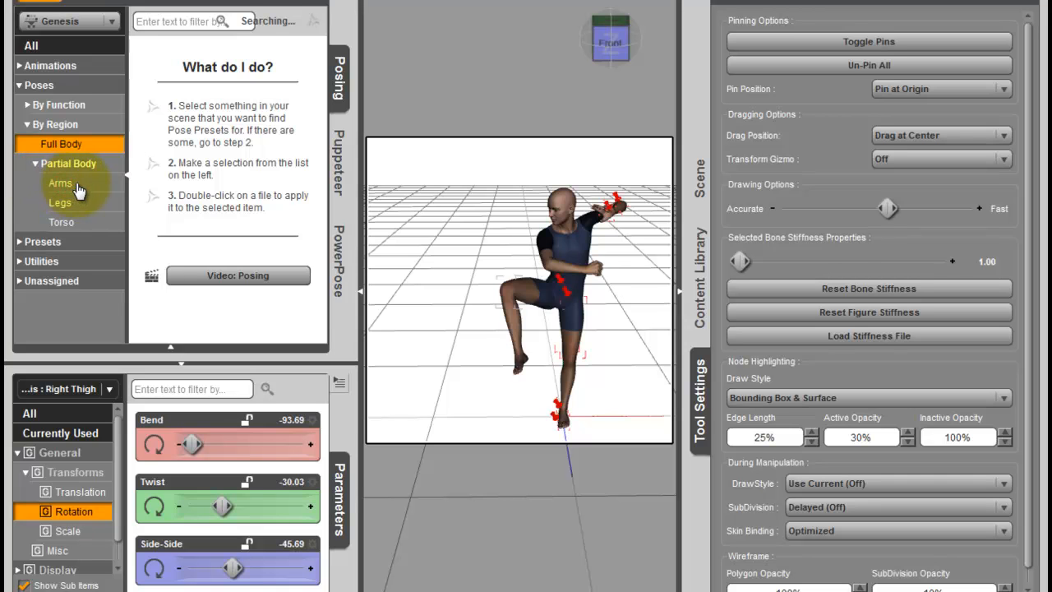
{"action": "left_click", "coordinate": [77, 188]}
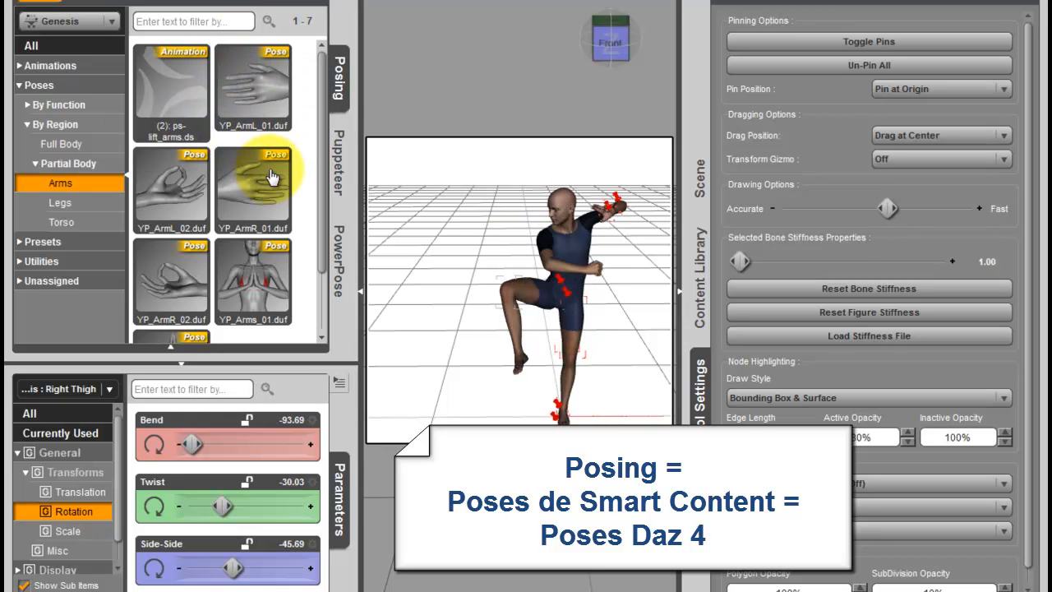
{"action": "double_click", "coordinate": [180, 92]}
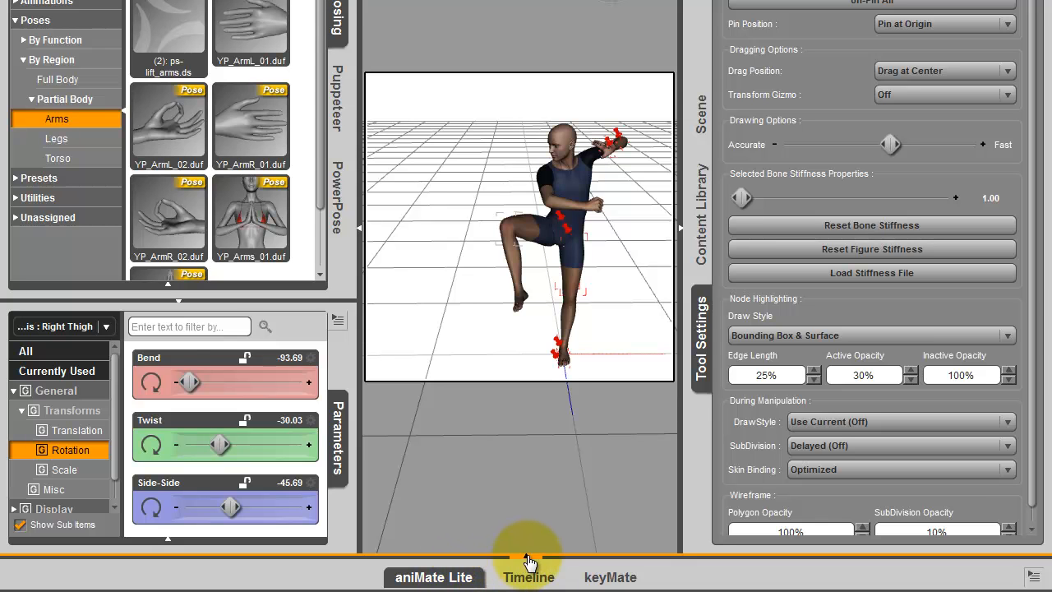
Expand aniMate Lite and add the boxing block from the Fighting set to the Genesis track
{"action": "left_click", "coordinate": [526, 557]}
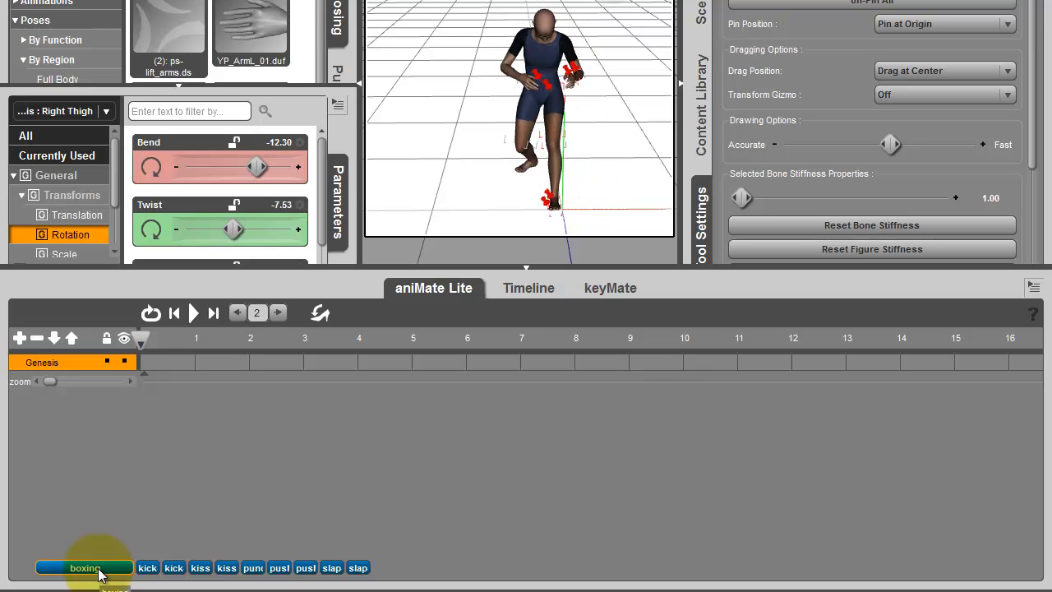
{"action": "left_click_drag", "start_coordinate": [99, 568], "coordinate": [85, 418]}
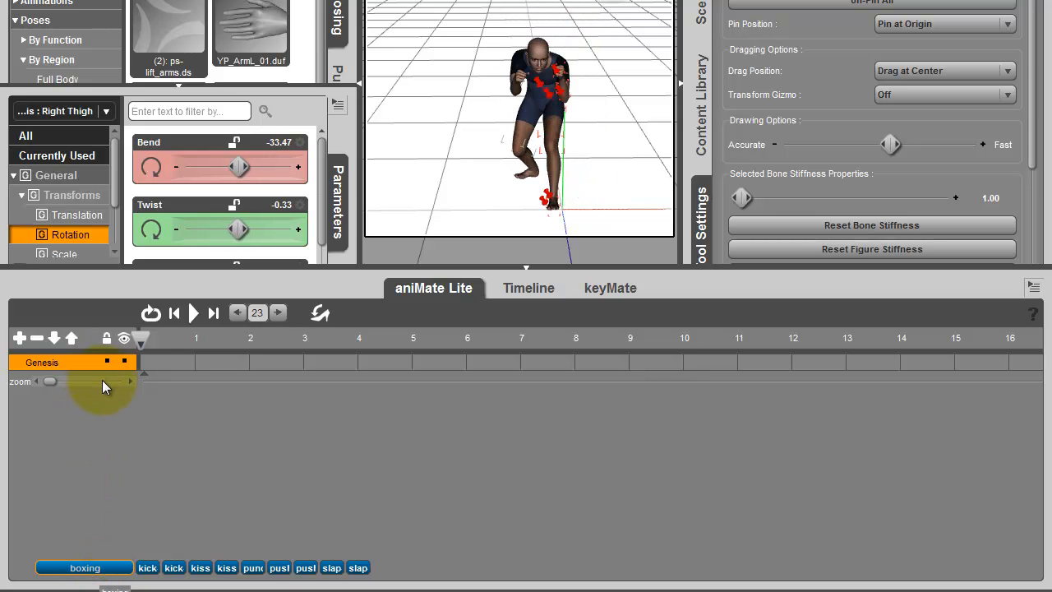
{"action": "left_click", "coordinate": [77, 568]}
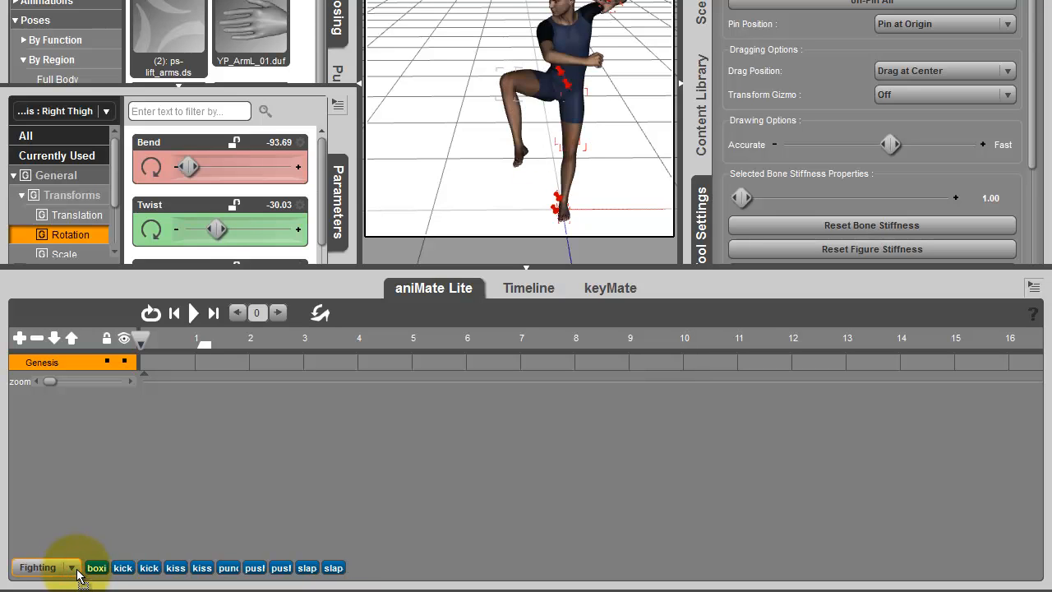
{"action": "double_click", "coordinate": [97, 569]}
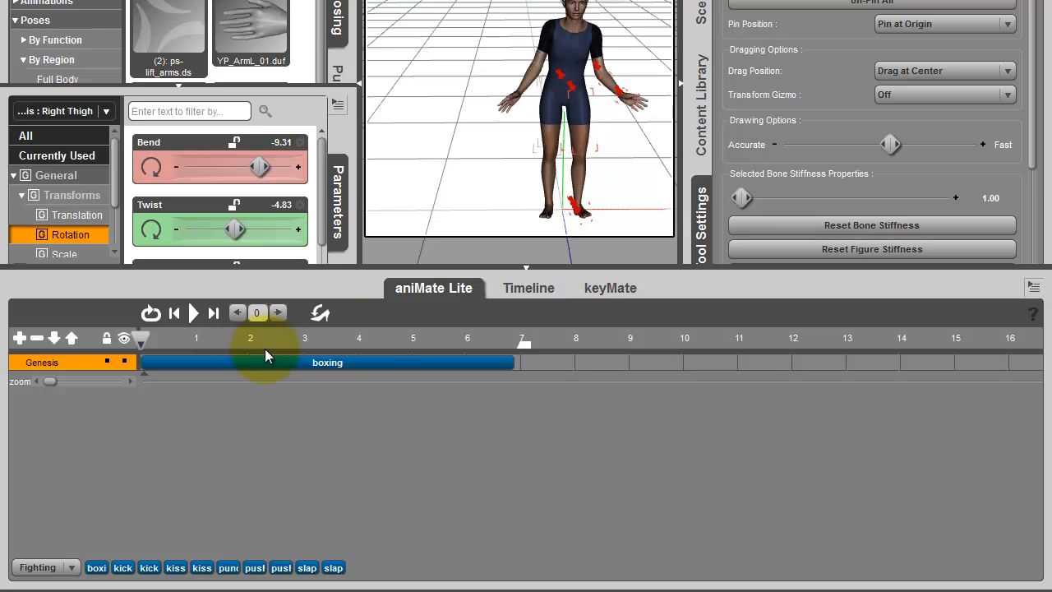
Enlarge the viewport area, play the boxing animation, and stop on a guard pose between 3 and 4 on the timeline
{"action": "left_click_drag", "start_coordinate": [465, 264], "coordinate": [438, 398]}
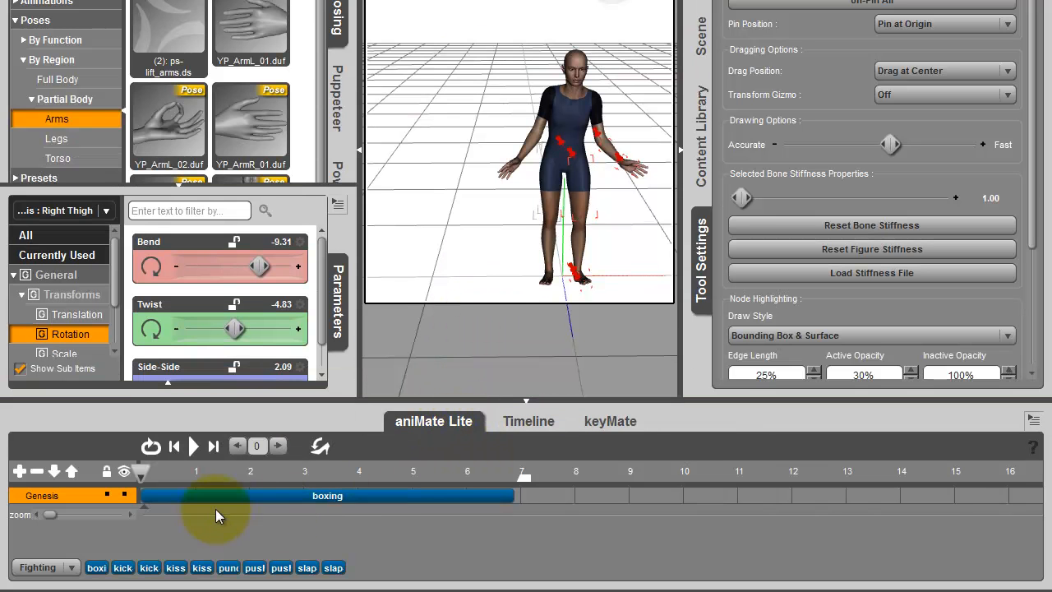
{"action": "mouse_move", "coordinate": [145, 565]}
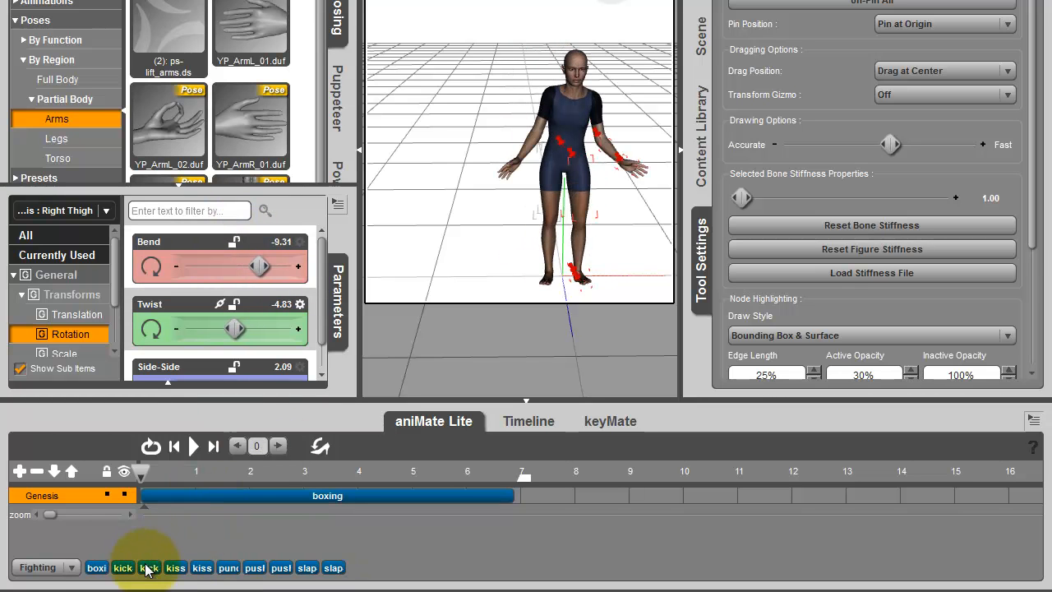
{"action": "left_click", "coordinate": [191, 445]}
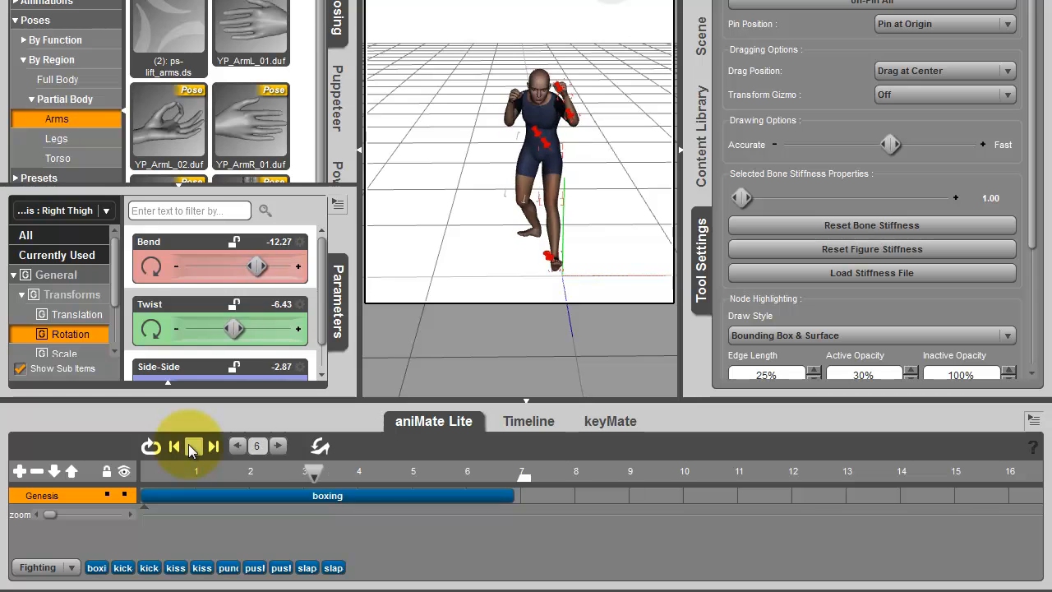
{"action": "left_click", "coordinate": [190, 445]}
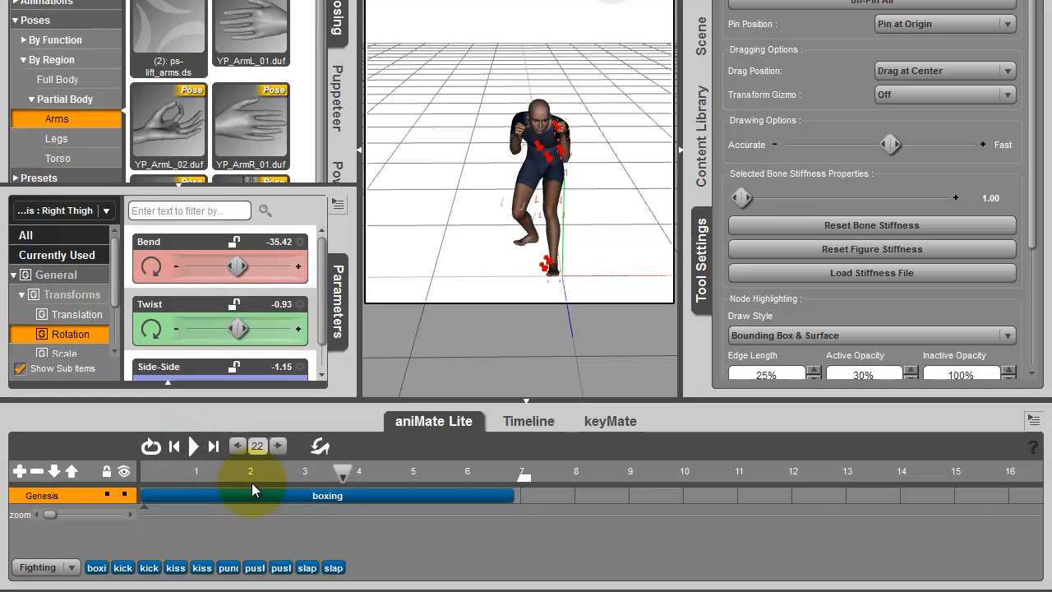
{"action": "mouse_move", "coordinate": [327, 474]}
{"action": "left_mouse_down"}
{"action": "mouse_move", "coordinate": [297, 472]}
{"action": "mouse_move", "coordinate": [324, 465]}
{"action": "left_mouse_up"}
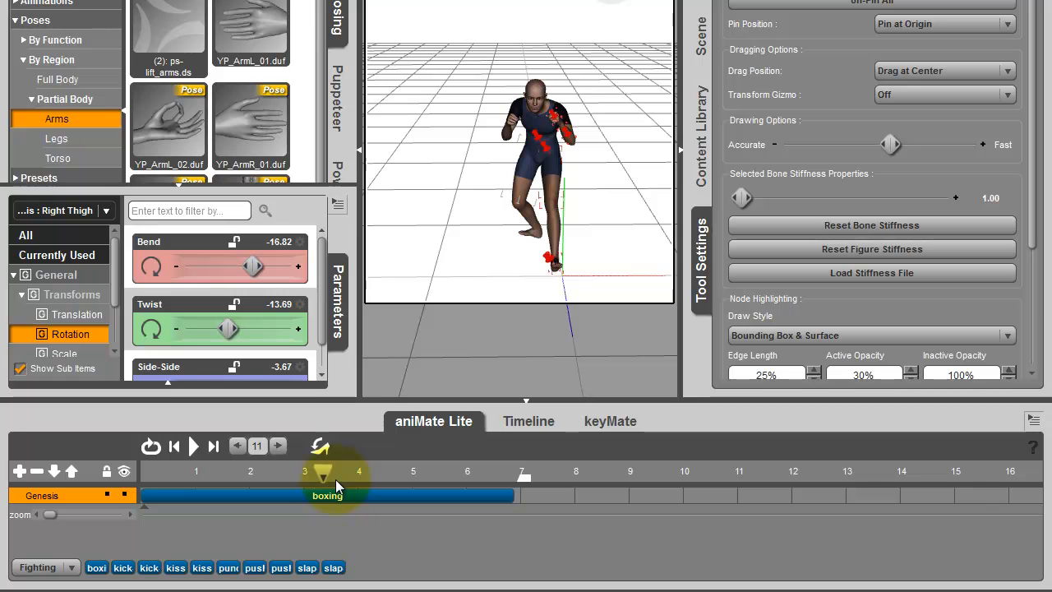
Return to the boxing guard pose just past 3 on the timeline and store it as a new point in Puppeteer's En colère layer
{"action": "left_click", "coordinate": [332, 115]}
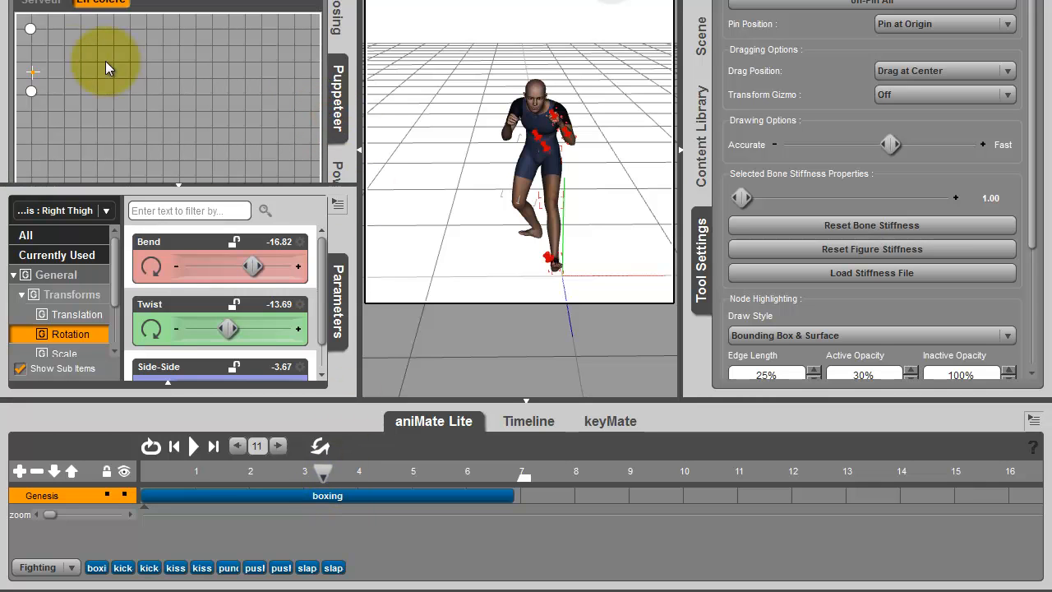
{"action": "left_click", "coordinate": [71, 57]}
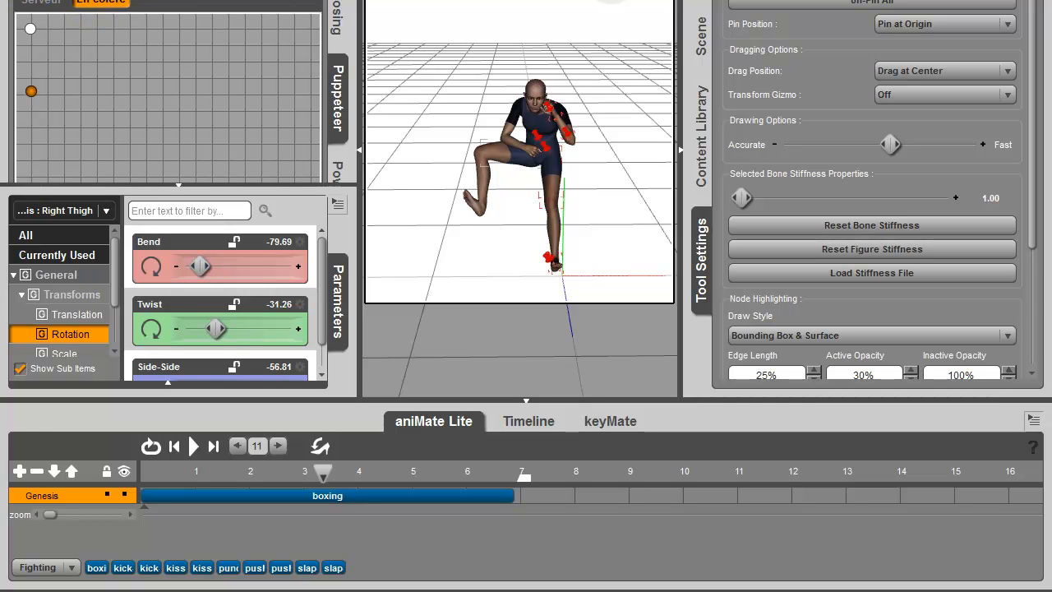
{"action": "scroll", "coordinate": [218, 328], "scroll_direction": "down", "scroll_amount": 1}
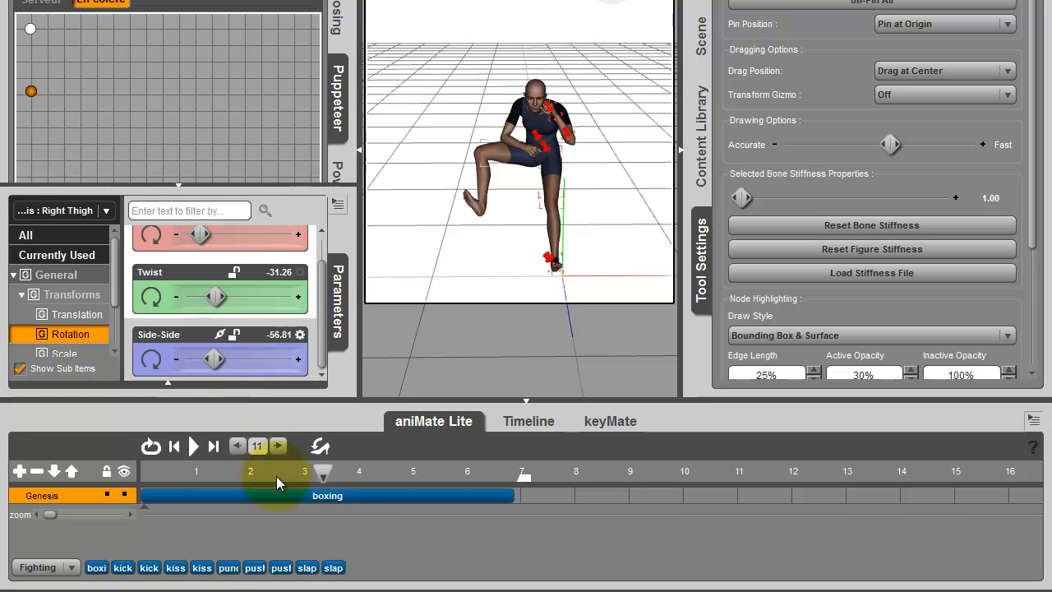
{"action": "mouse_move", "coordinate": [319, 479]}
{"action": "left_mouse_down"}
{"action": "mouse_move", "coordinate": [305, 481]}
{"action": "mouse_move", "coordinate": [319, 483]}
{"action": "left_mouse_up"}
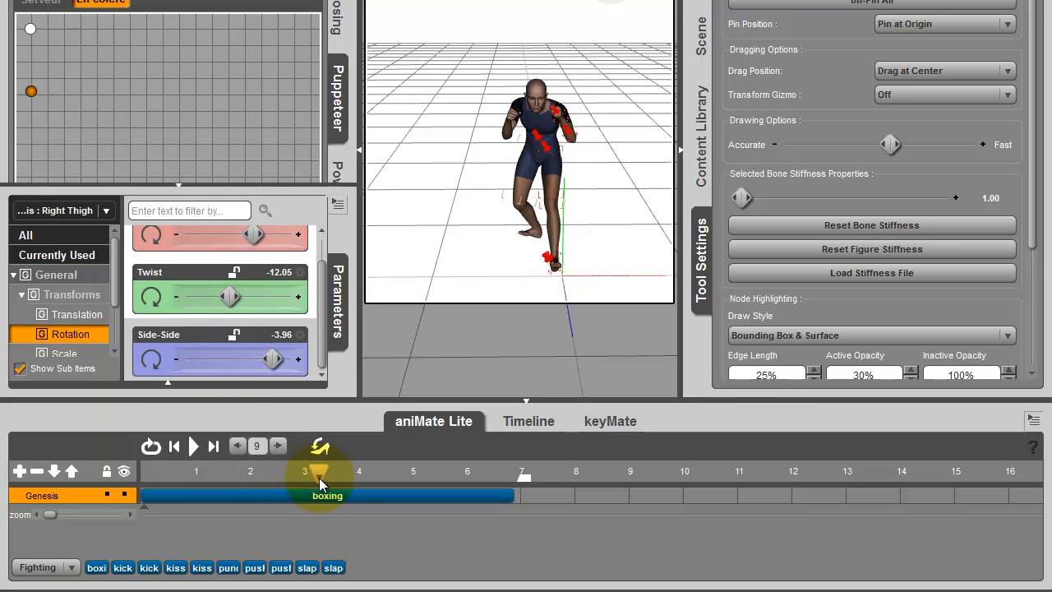
{"action": "left_click", "coordinate": [66, 61]}
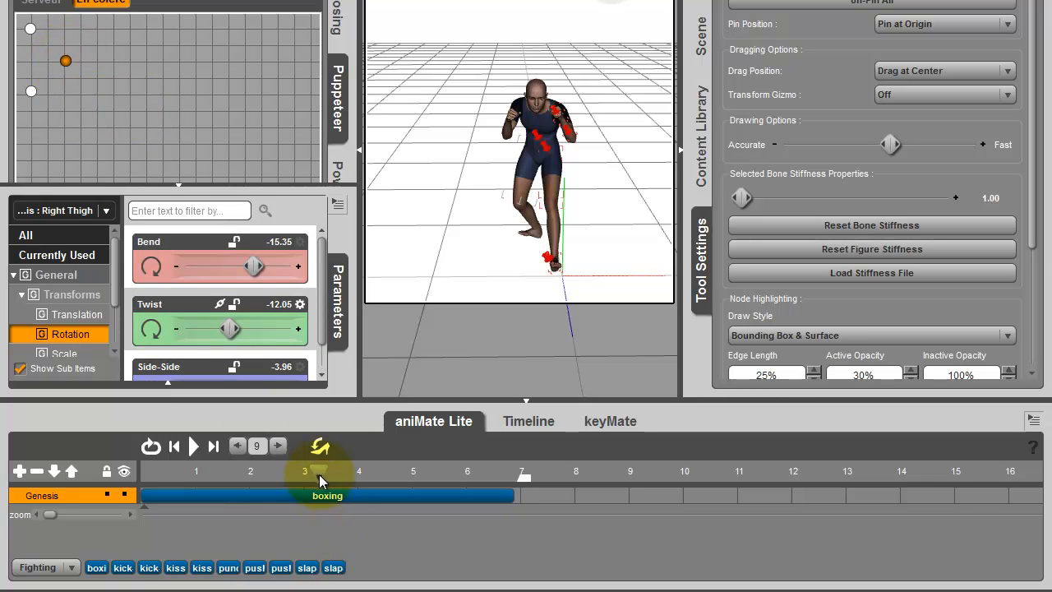
Move the boxing animation to the punching pose at about 6 on the timeline and store it below the guard point in Puppeteer
{"action": "left_click_drag", "start_coordinate": [327, 475], "coordinate": [387, 476]}
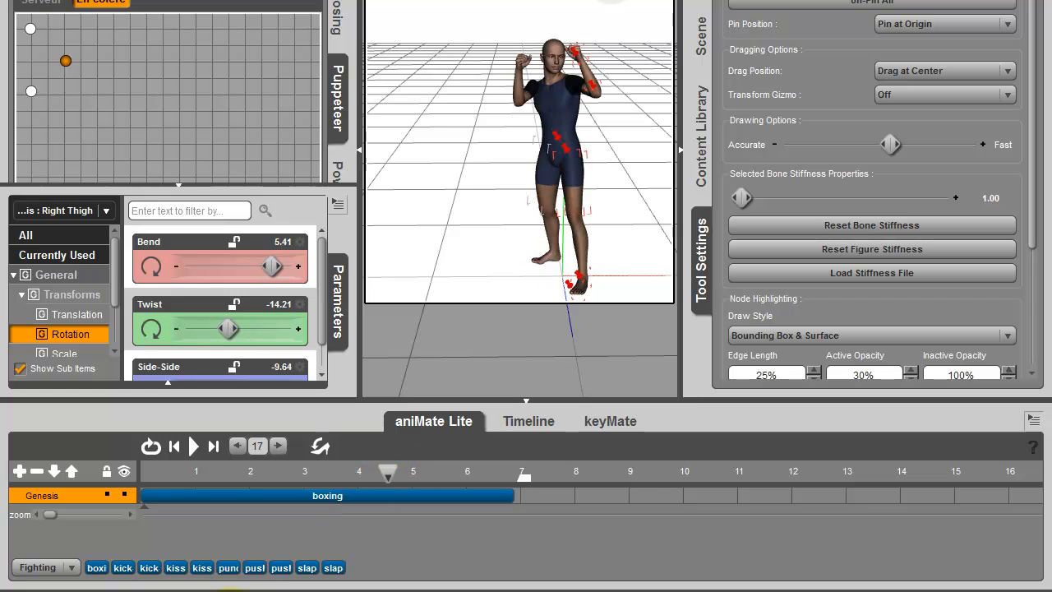
{"action": "mouse_move", "coordinate": [254, 580]}
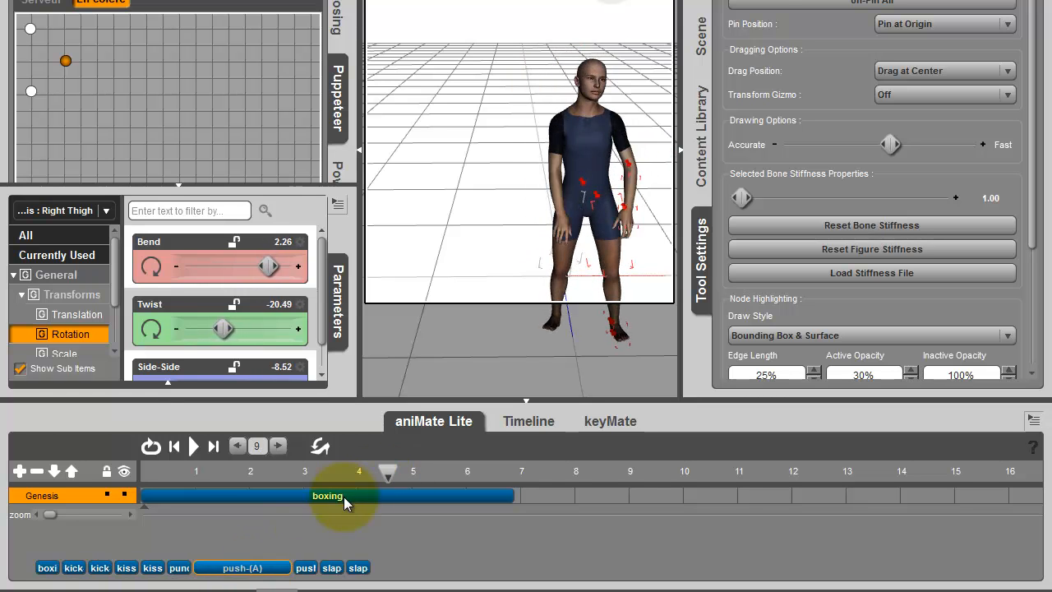
{"action": "left_click_drag", "start_coordinate": [388, 471], "coordinate": [471, 479]}
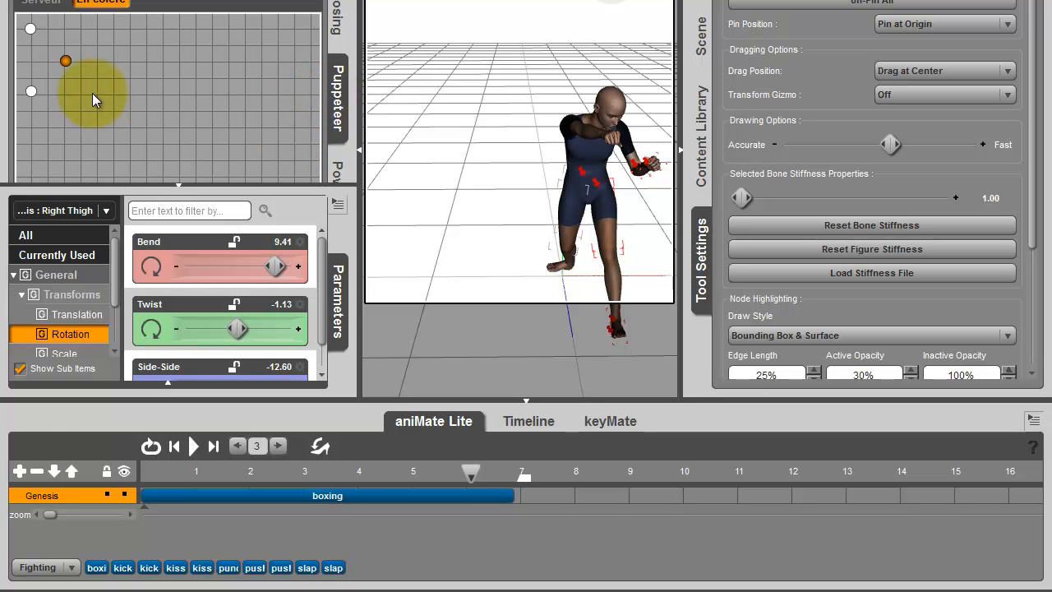
{"action": "left_click", "coordinate": [66, 106]}
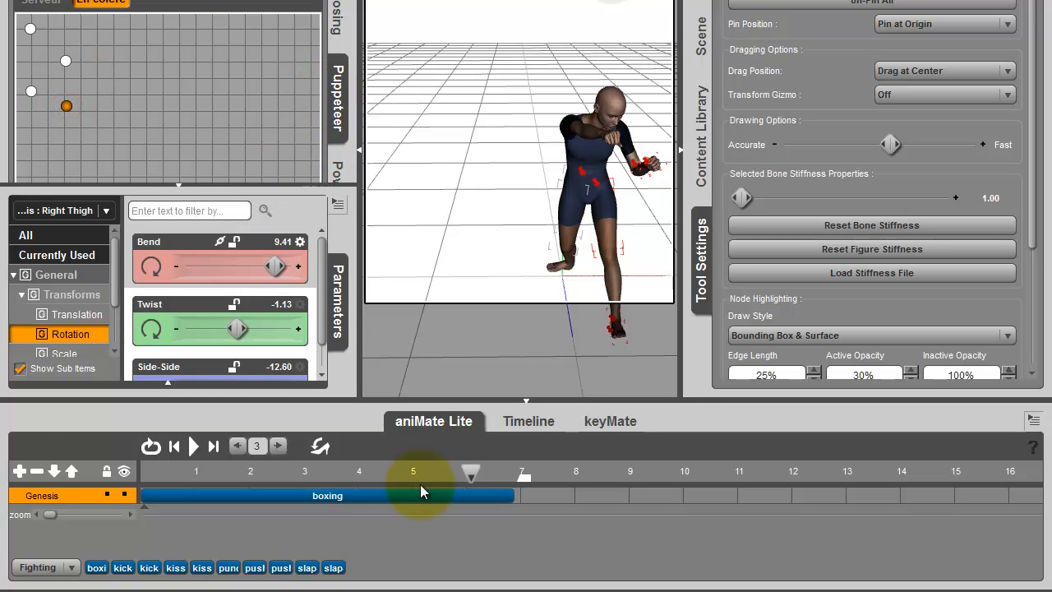
Collapse the aniMate area and recall the four stored poses in the En colère layer one after another
{"action": "left_click", "coordinate": [525, 403]}
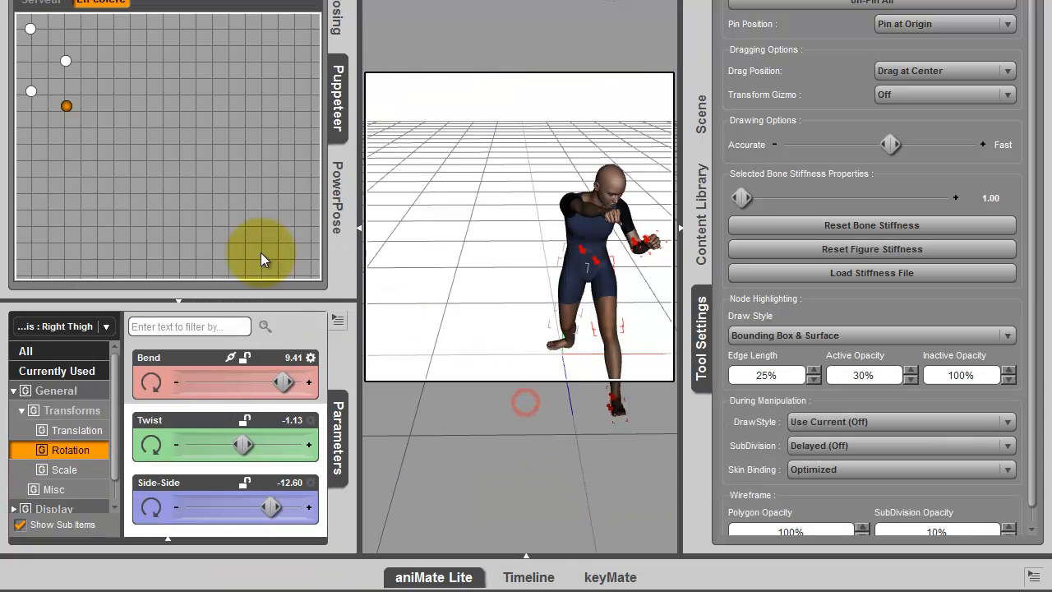
{"action": "left_click", "coordinate": [29, 31]}
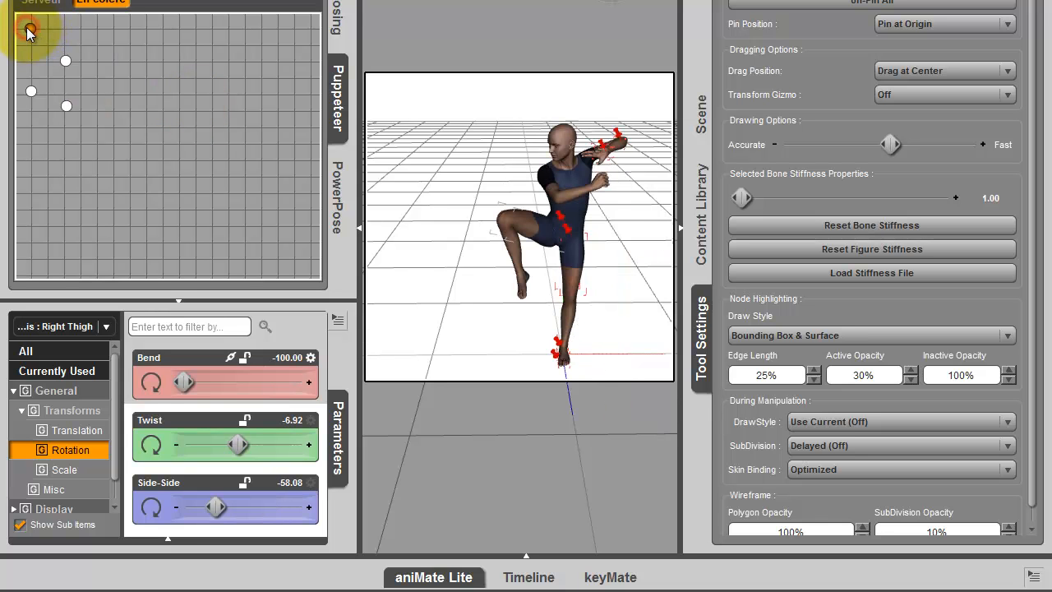
{"action": "left_click", "coordinate": [32, 94]}
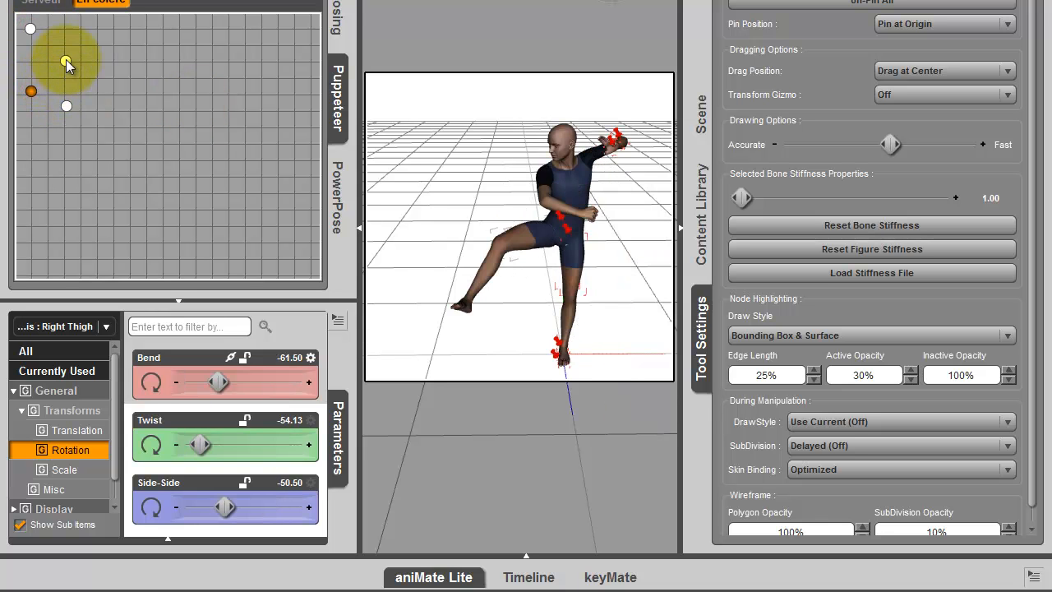
{"action": "left_click", "coordinate": [66, 61]}
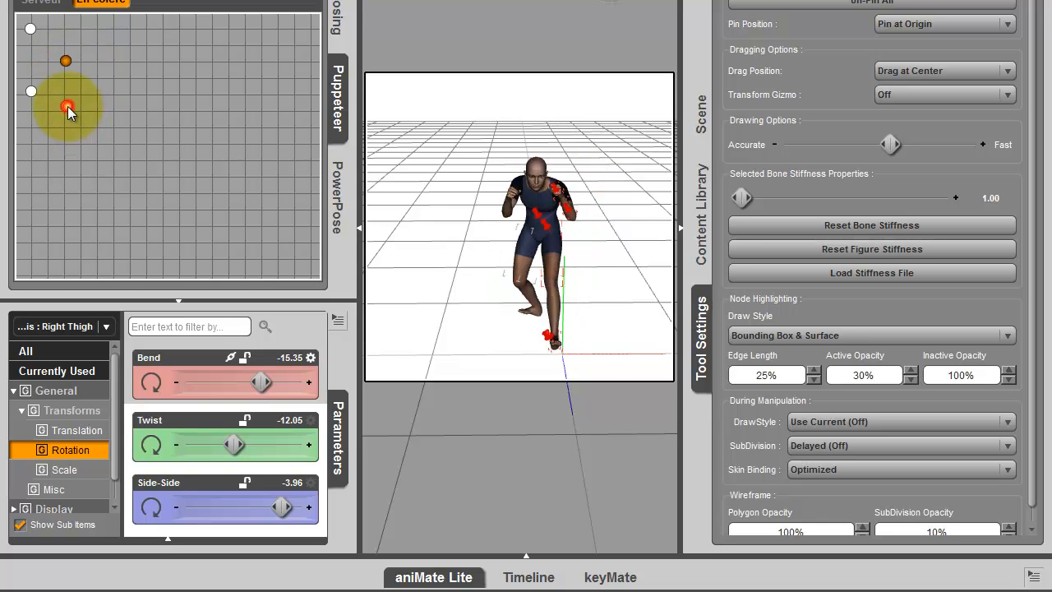
{"action": "left_click", "coordinate": [68, 107]}
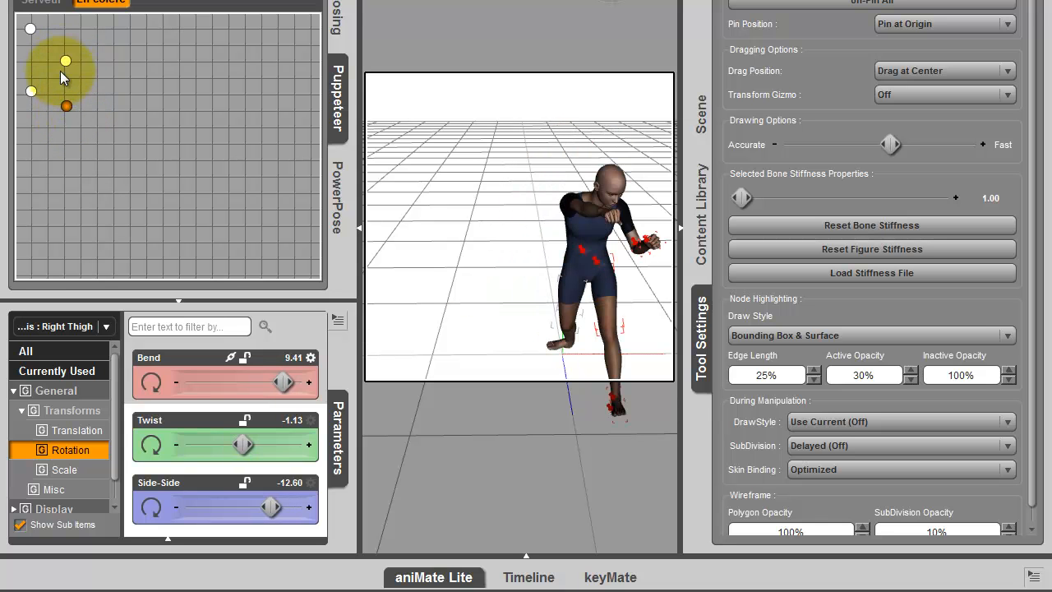
Move the guard and punch points farther from the two kick points, and blend the figure's pose between them in Puppeteer
{"action": "left_click_drag", "start_coordinate": [66, 61], "coordinate": [109, 53]}
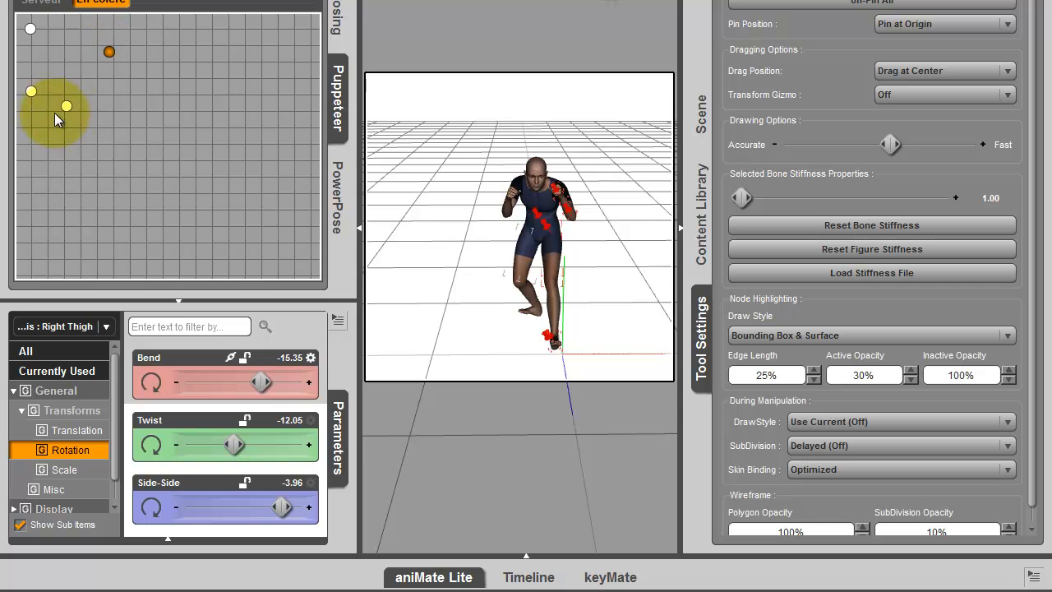
{"action": "left_click_drag", "start_coordinate": [67, 105], "coordinate": [105, 106]}
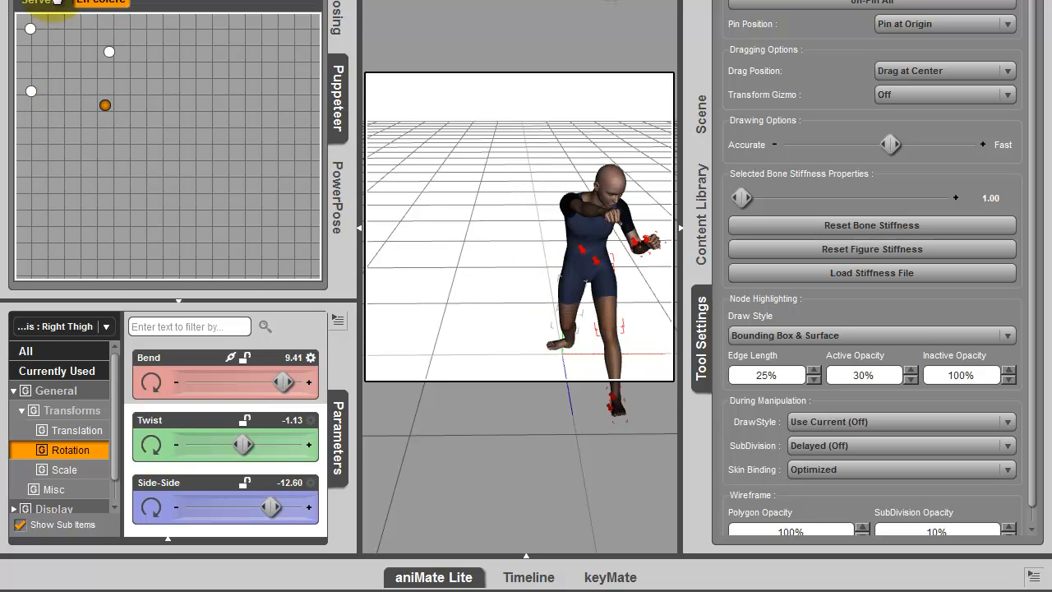
{"action": "left_click_drag", "start_coordinate": [78, 51], "coordinate": [95, 91]}
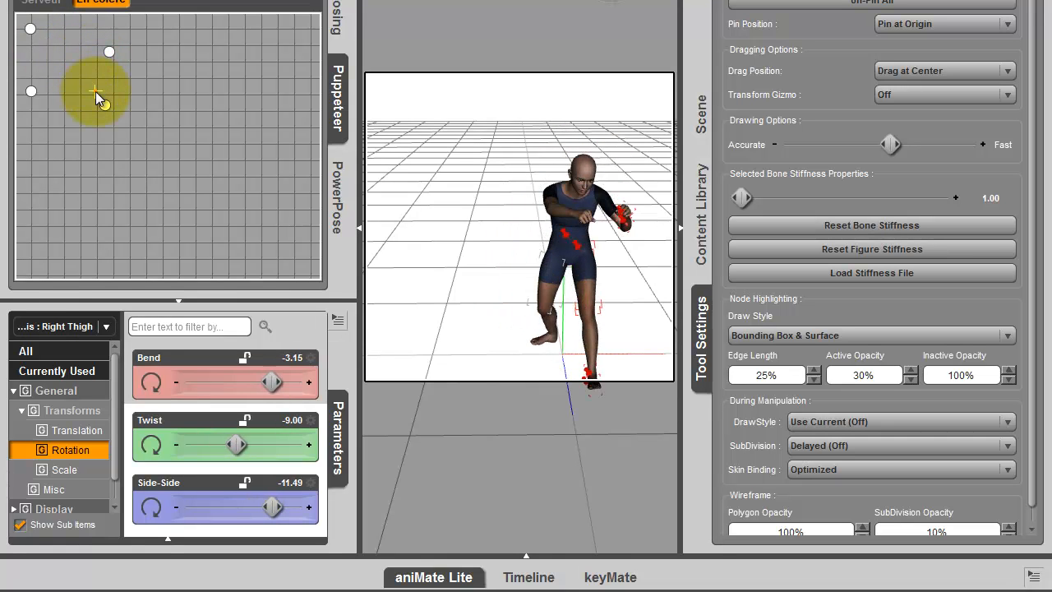
{"action": "left_click", "coordinate": [3, 0]}
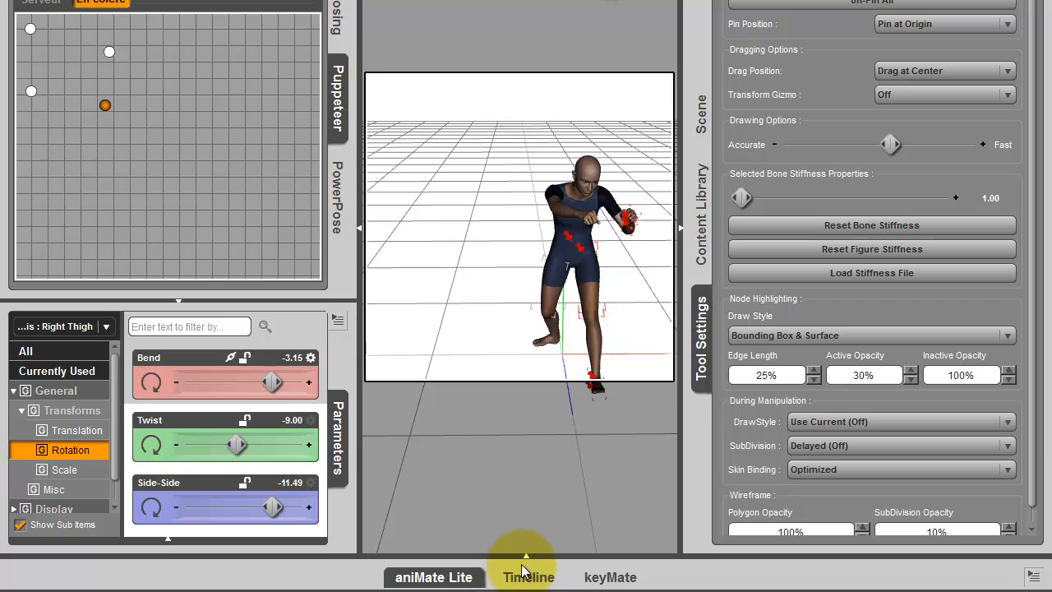
Reopen the aniMate area, preview the Dance blocks on Genesis, and switch the block set to Yoga Stretch
{"action": "left_click", "coordinate": [527, 557]}
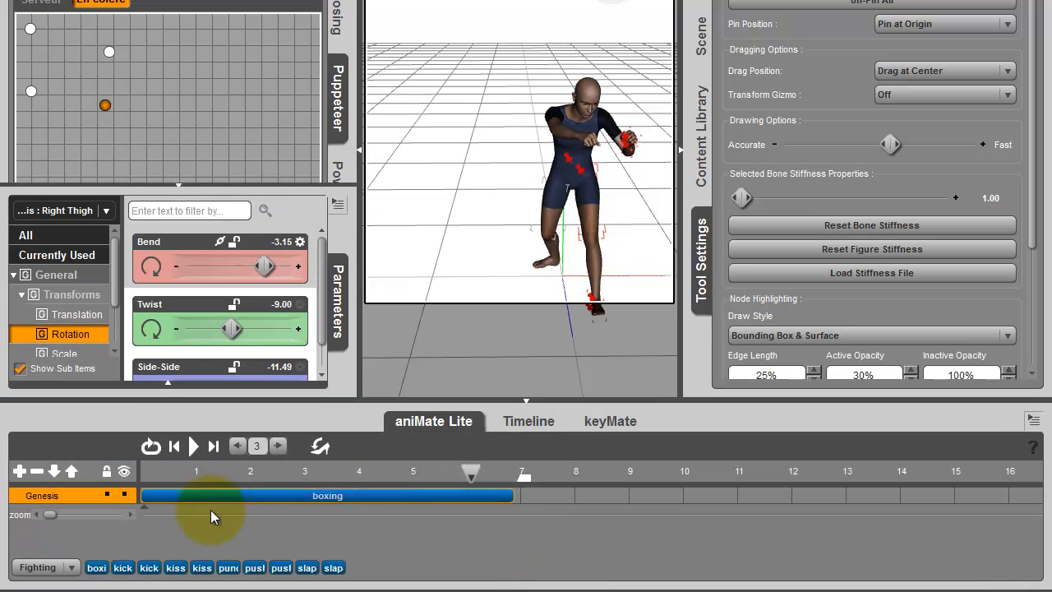
{"action": "left_click", "coordinate": [75, 574]}
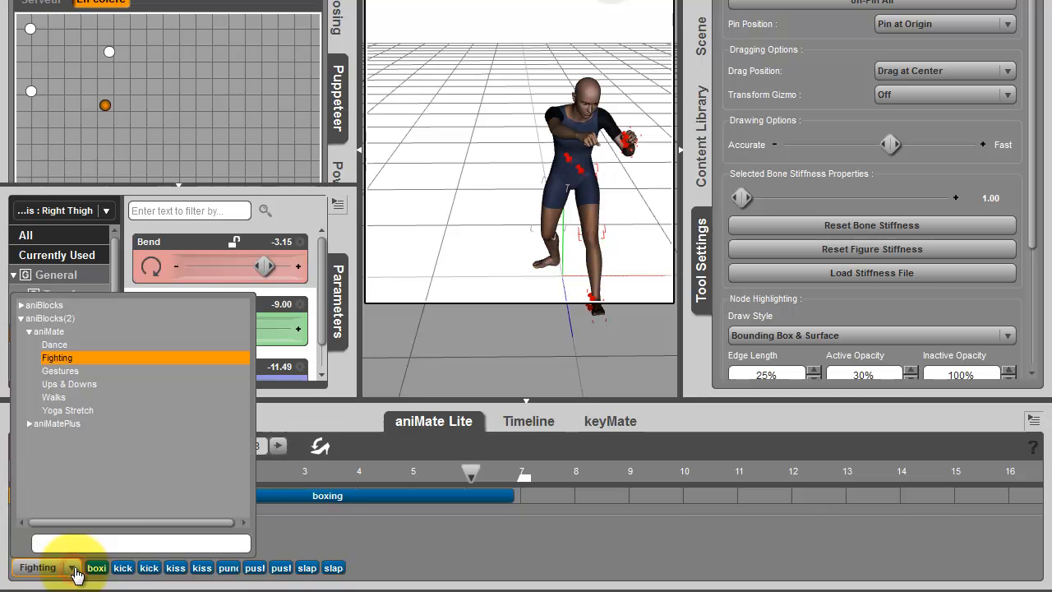
{"action": "left_click", "coordinate": [54, 344]}
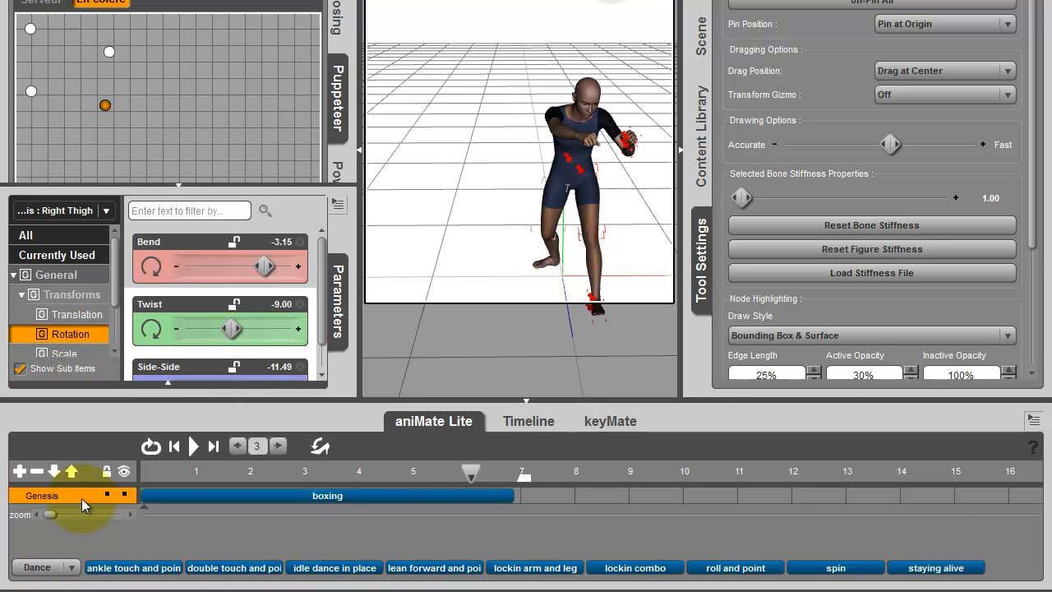
{"action": "mouse_move", "coordinate": [118, 571]}
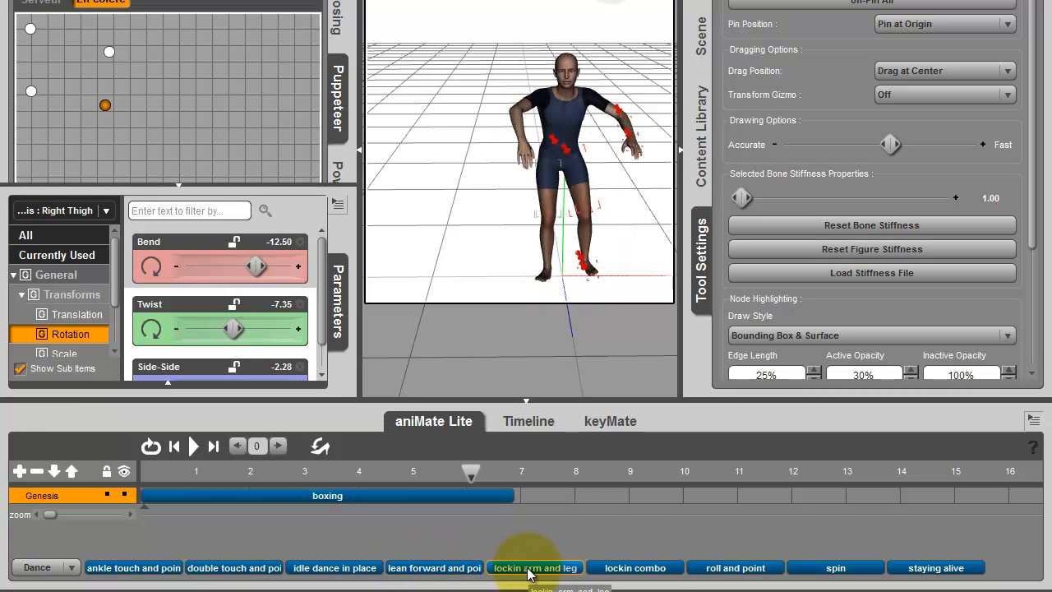
{"action": "left_click", "coordinate": [72, 567]}
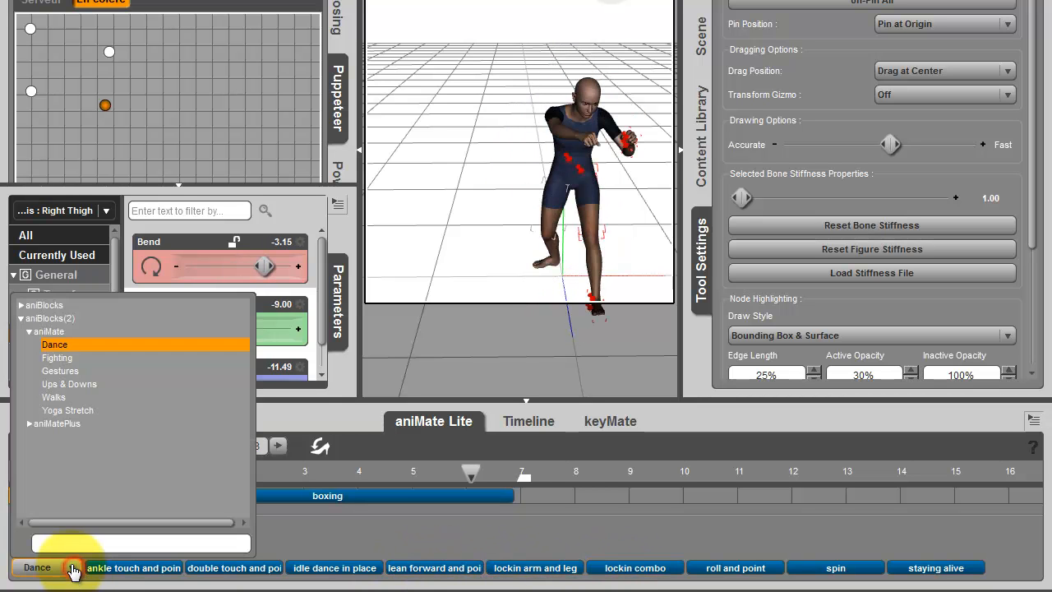
{"action": "left_click", "coordinate": [77, 413]}
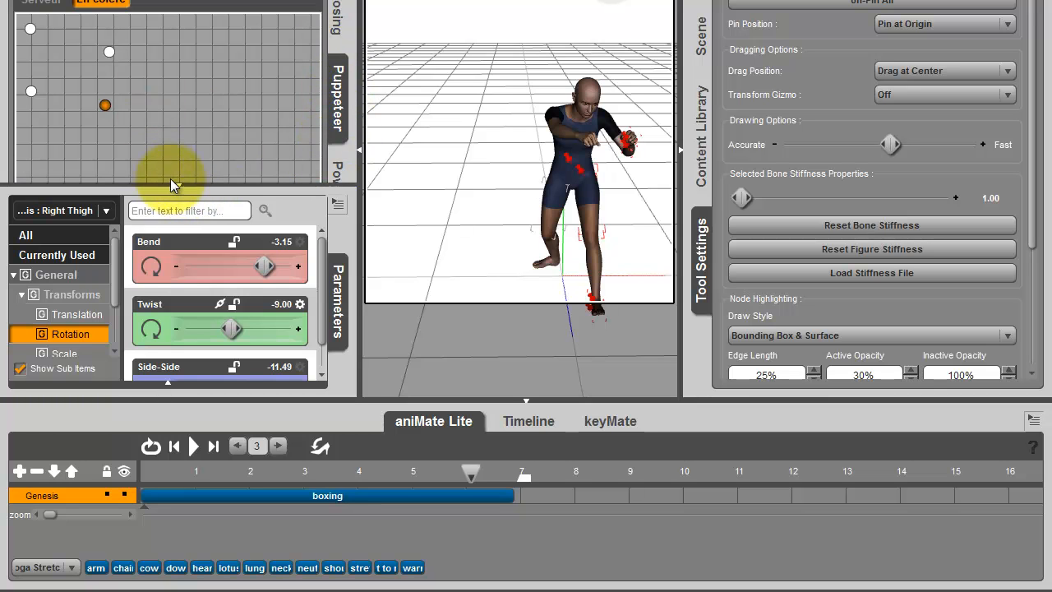
Collapse the aniMate area and preview the partial-body Arms presets on Genesis from the Posing presets
{"action": "left_click", "coordinate": [525, 404]}
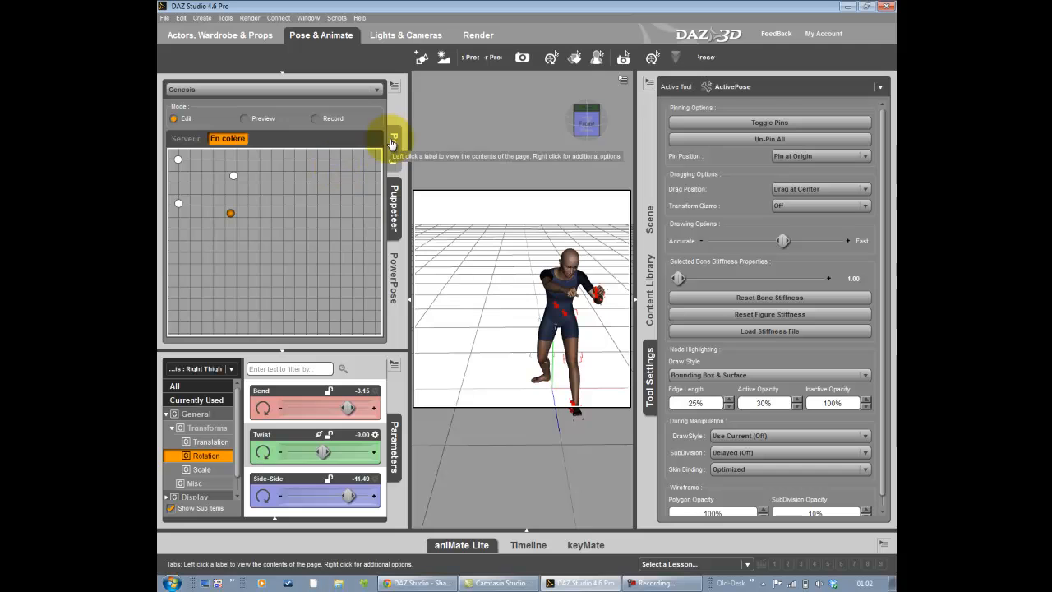
{"action": "left_click", "coordinate": [392, 141]}
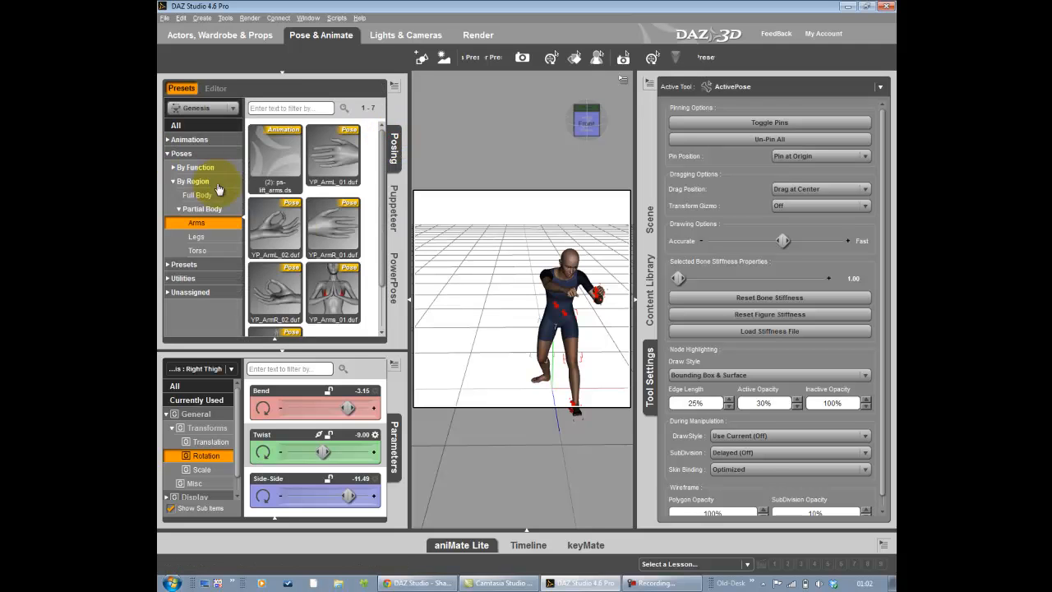
{"action": "double_click", "coordinate": [283, 152]}
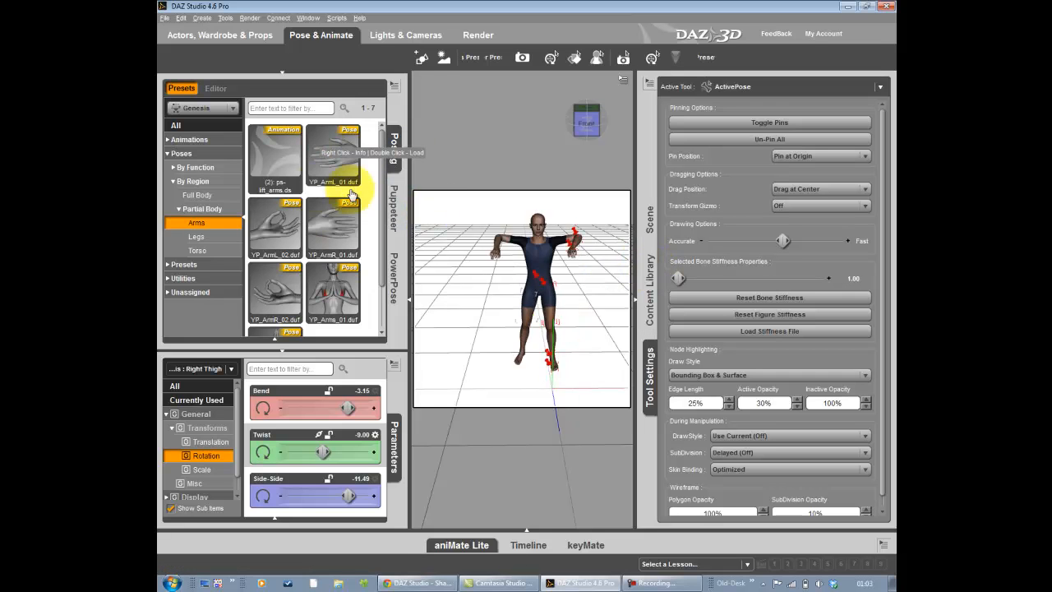
{"action": "mouse_move", "coordinate": [382, 232]}
{"action": "left_mouse_down"}
{"action": "mouse_move", "coordinate": [383, 295]}
{"action": "mouse_move", "coordinate": [384, 223]}
{"action": "left_mouse_up"}
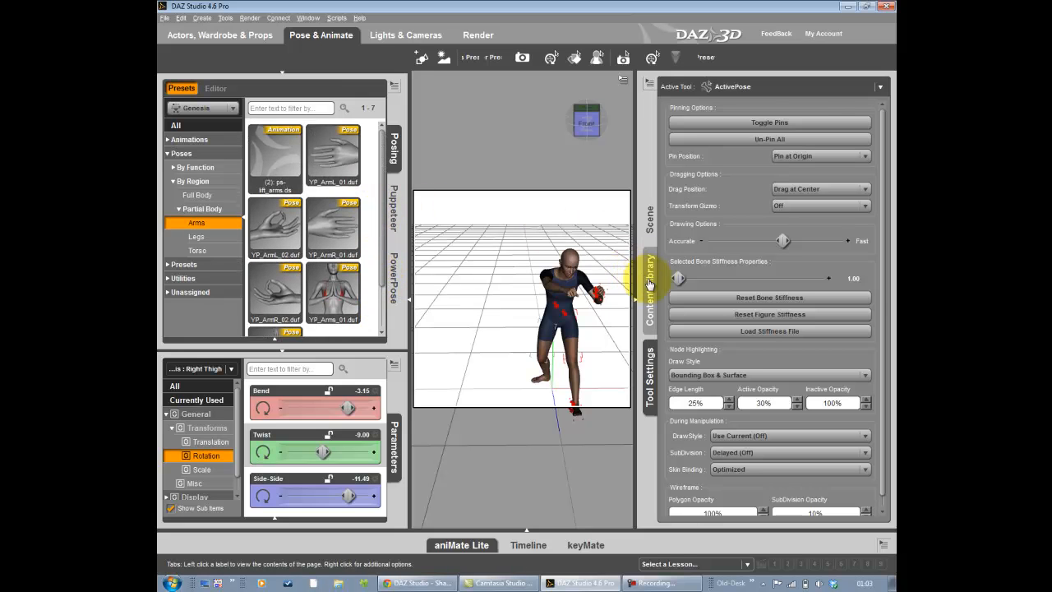
Open the Content Library and browse the poses in the Pose V4, Pose M4 Soccer and Pose Sexy Poses folders
{"action": "left_click", "coordinate": [649, 284]}
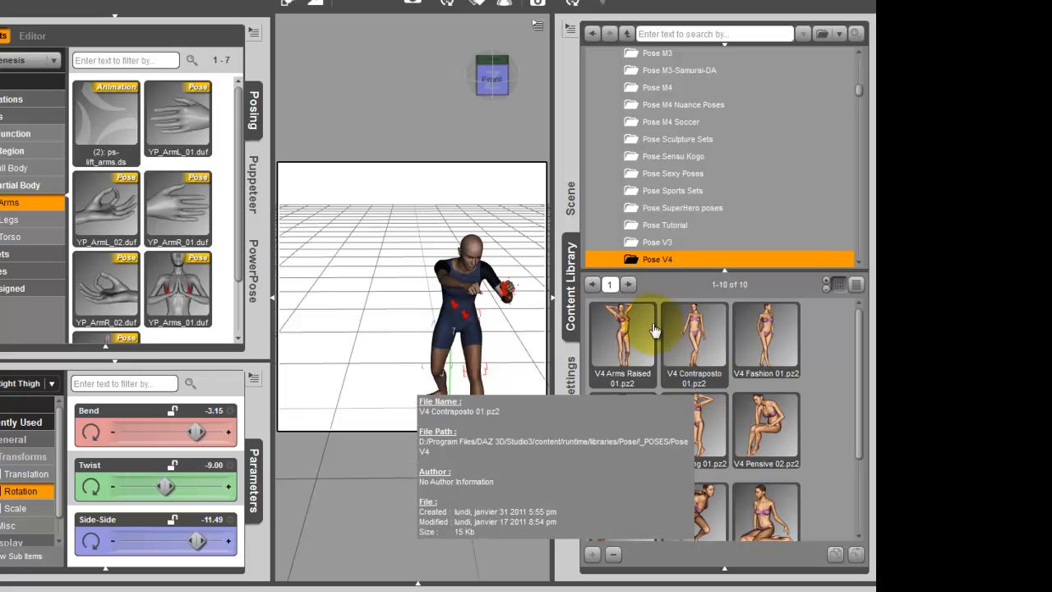
{"action": "mouse_move", "coordinate": [863, 411]}
{"action": "left_mouse_down"}
{"action": "mouse_move", "coordinate": [867, 497]}
{"action": "mouse_move", "coordinate": [854, 430]}
{"action": "left_mouse_up"}
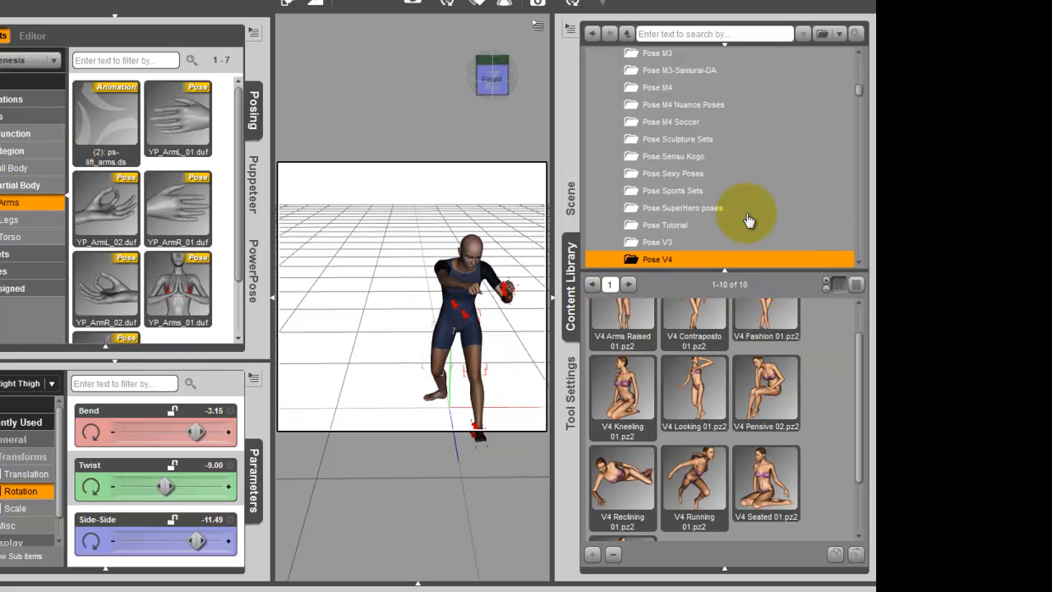
{"action": "left_click_drag", "start_coordinate": [859, 86], "coordinate": [860, 88]}
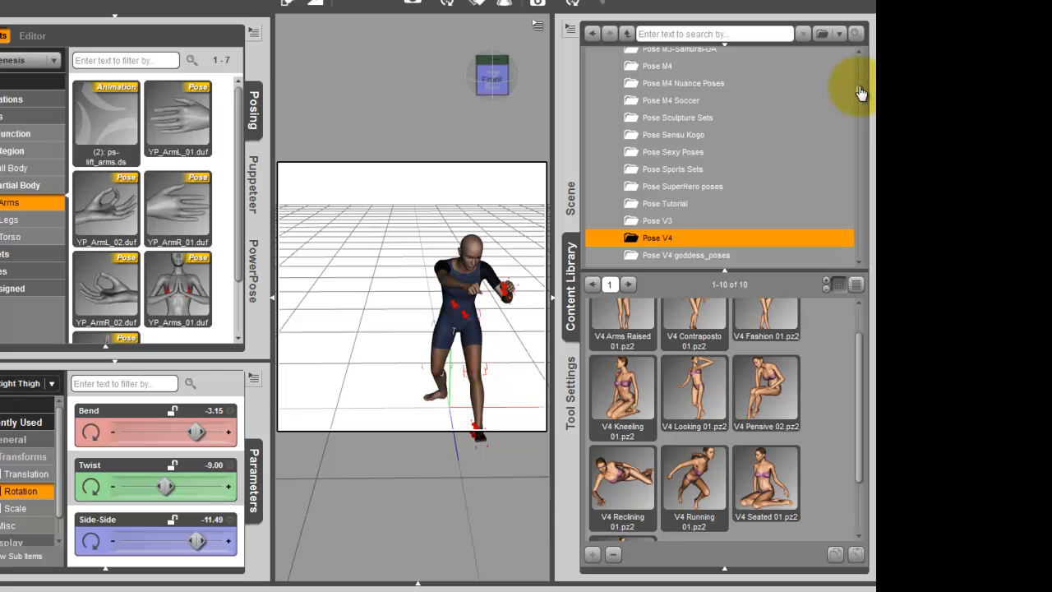
{"action": "left_click", "coordinate": [688, 100]}
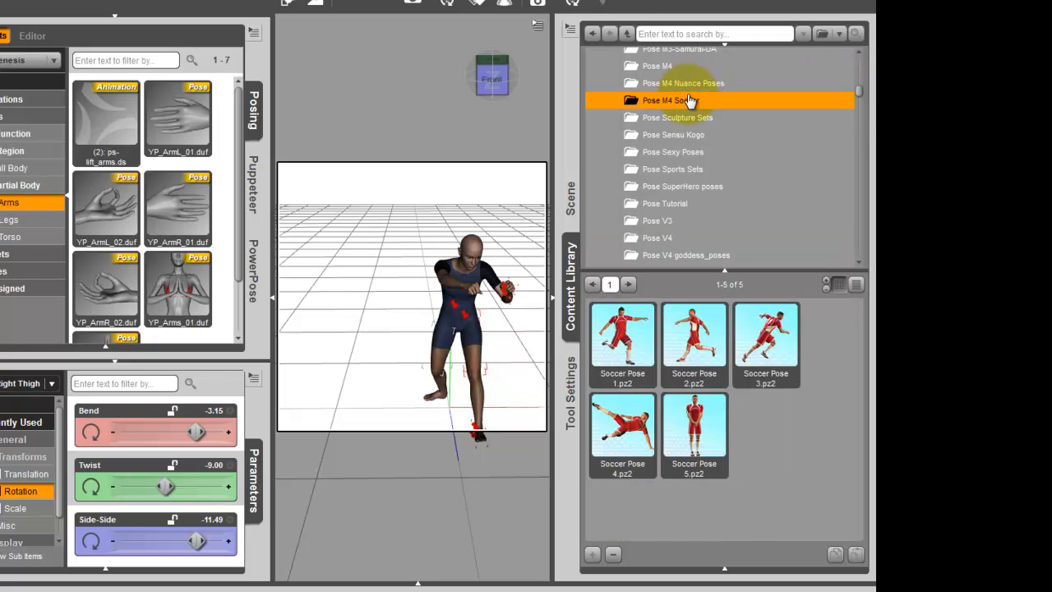
{"action": "left_click", "coordinate": [682, 156]}
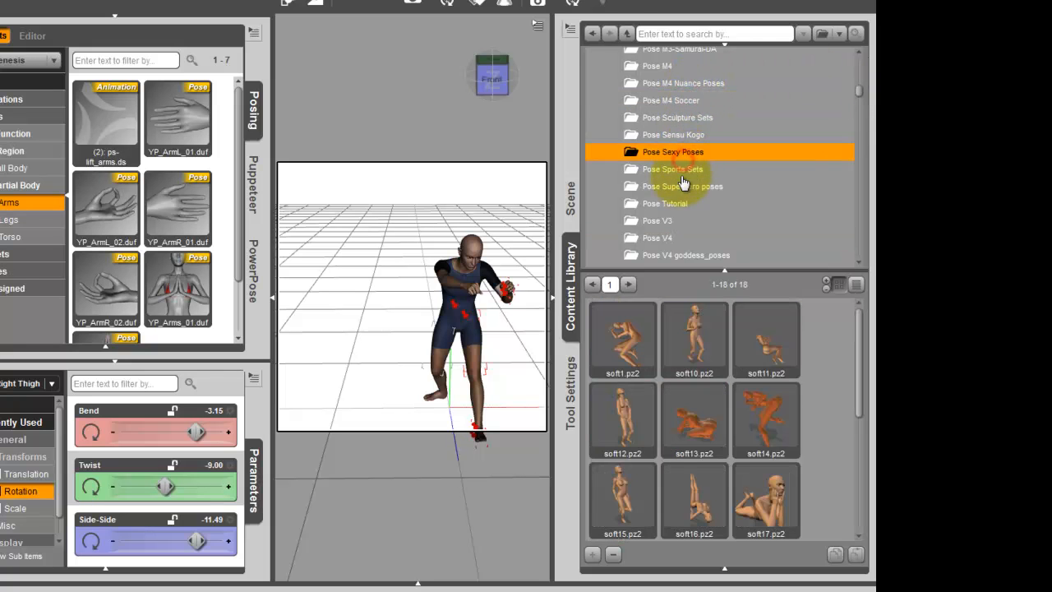
Browse the Pose Vicky sitting poses, Pose Vicky-standing, Pose WalkDesigner and Pose V4 GymnasticSol folders in the Content Library
{"action": "scroll", "coordinate": [688, 227], "scroll_direction": "down", "scroll_amount": 5}
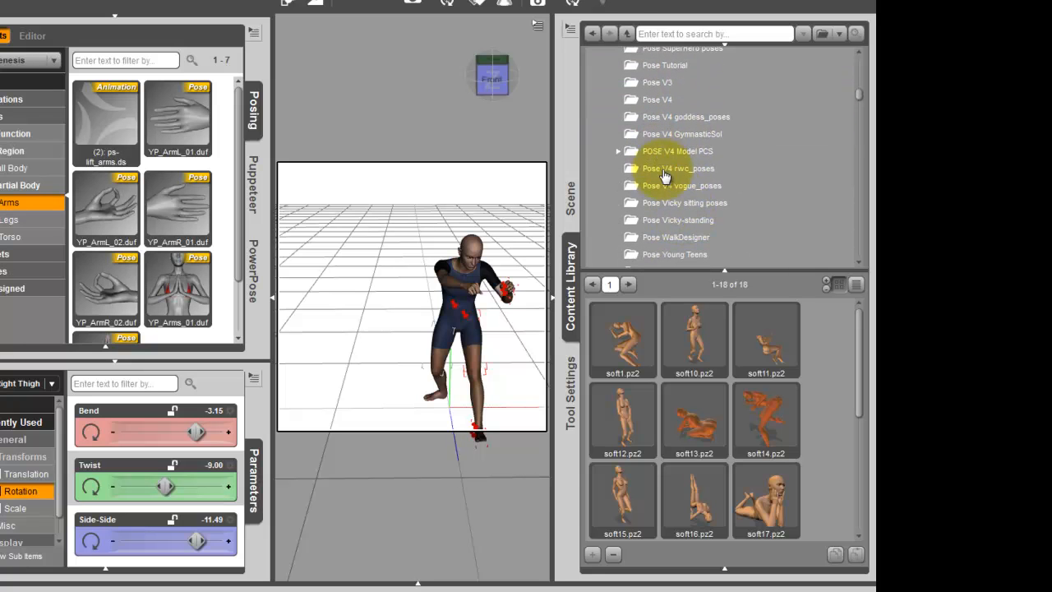
{"action": "left_click", "coordinate": [667, 203]}
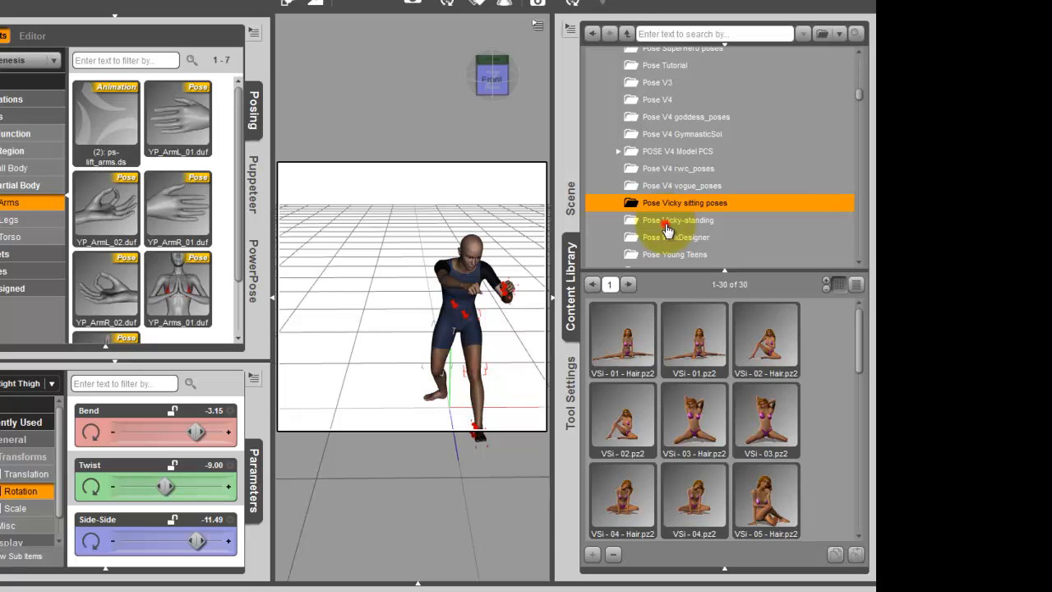
{"action": "left_click", "coordinate": [666, 223]}
{"action": "left_click", "coordinate": [670, 239]}
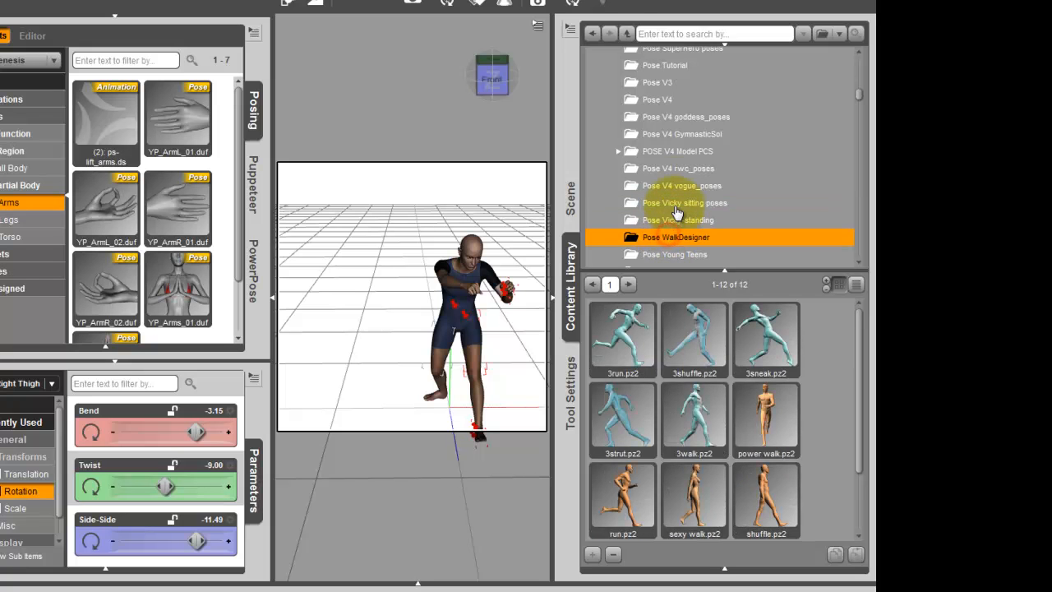
{"action": "left_click", "coordinate": [664, 134]}
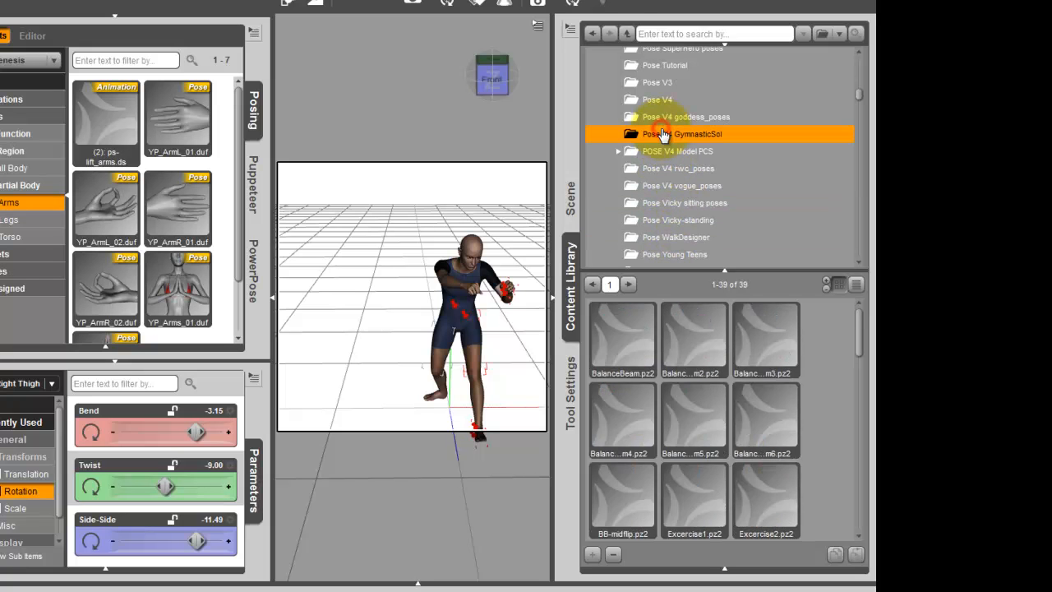
Browse the pose thumbnails in the Pose Sports Sets and Pose V4 vogue_poses folders
{"action": "scroll", "coordinate": [664, 123], "scroll_direction": "up", "scroll_amount": 3}
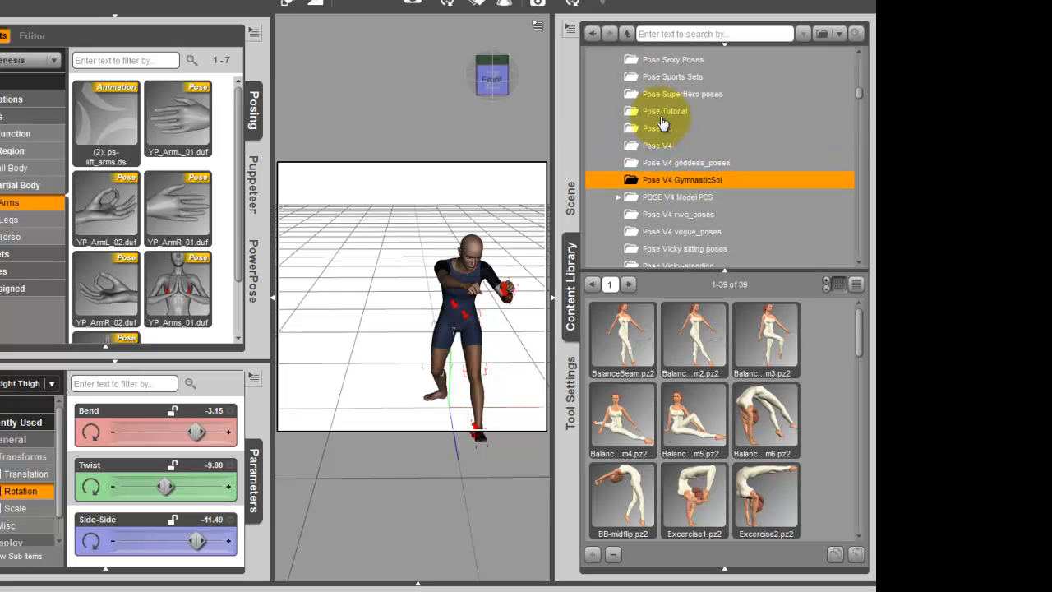
{"action": "left_click", "coordinate": [666, 123]}
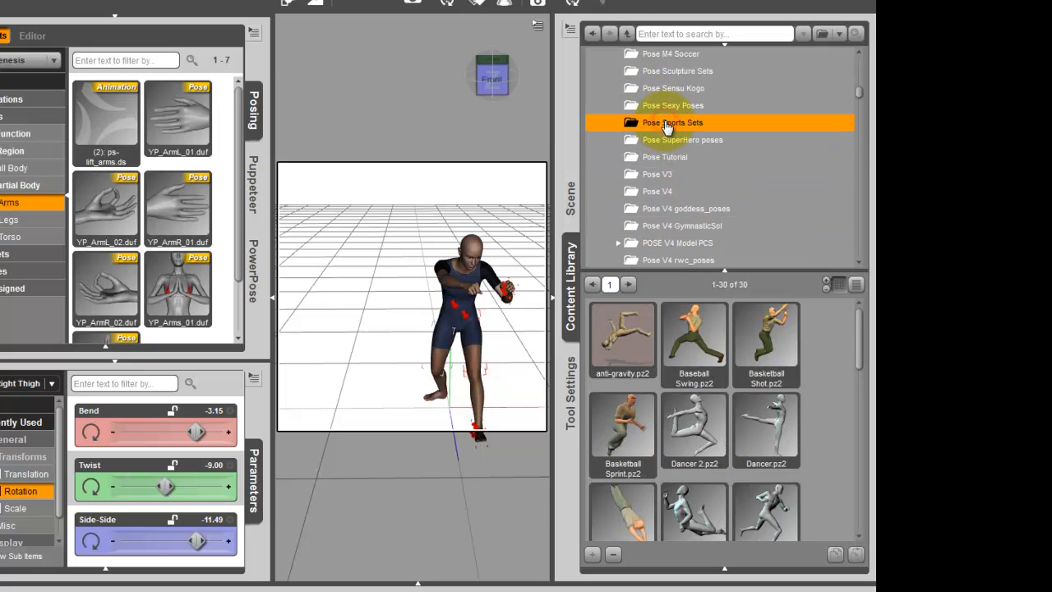
{"action": "scroll", "coordinate": [666, 123], "scroll_direction": "up", "scroll_amount": 5}
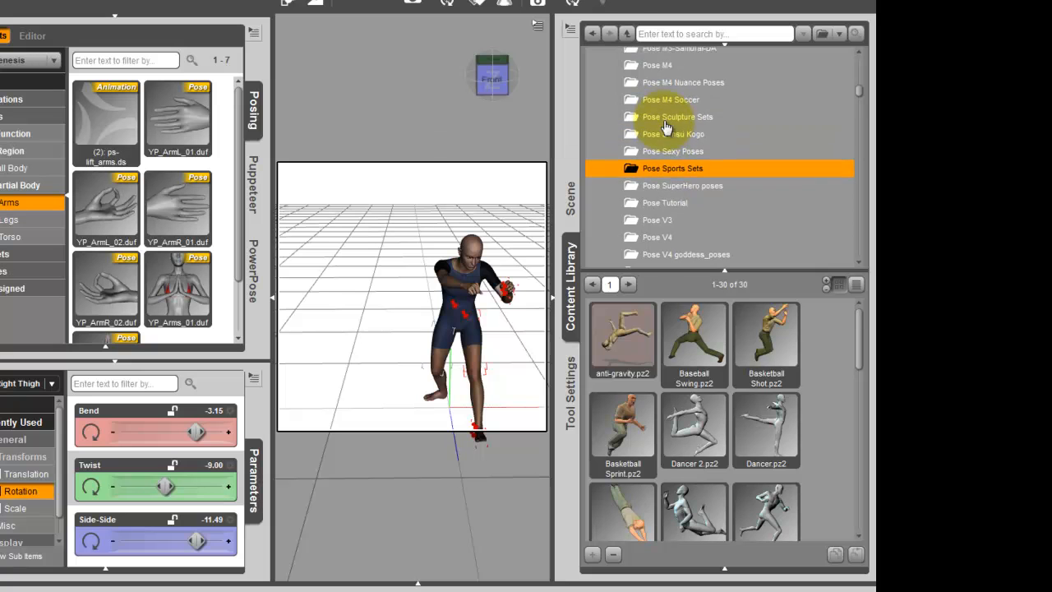
{"action": "scroll", "coordinate": [665, 125], "scroll_direction": "down", "scroll_amount": 7}
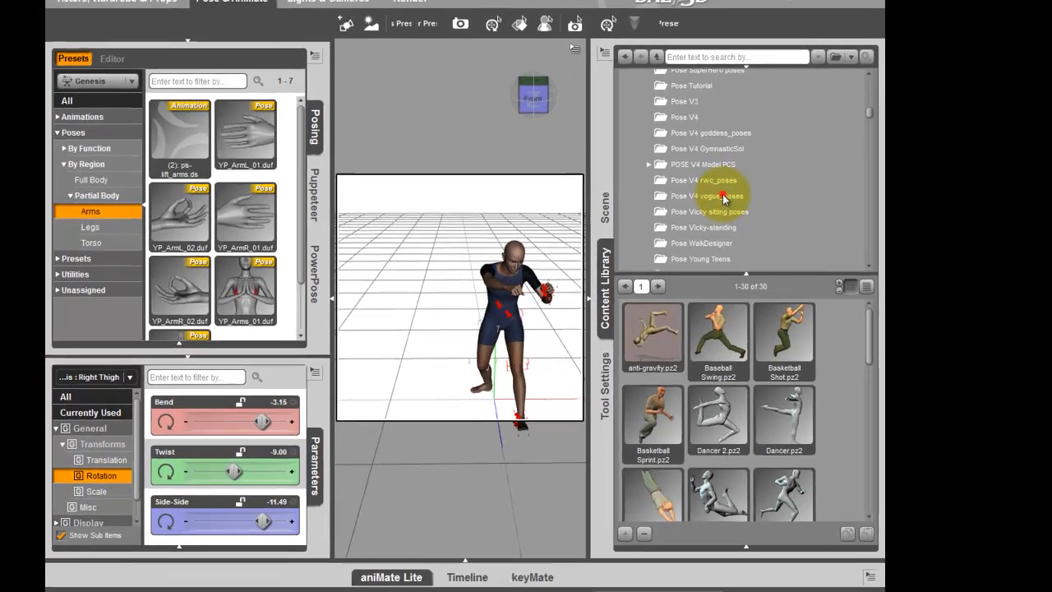
{"action": "left_click", "coordinate": [724, 197]}
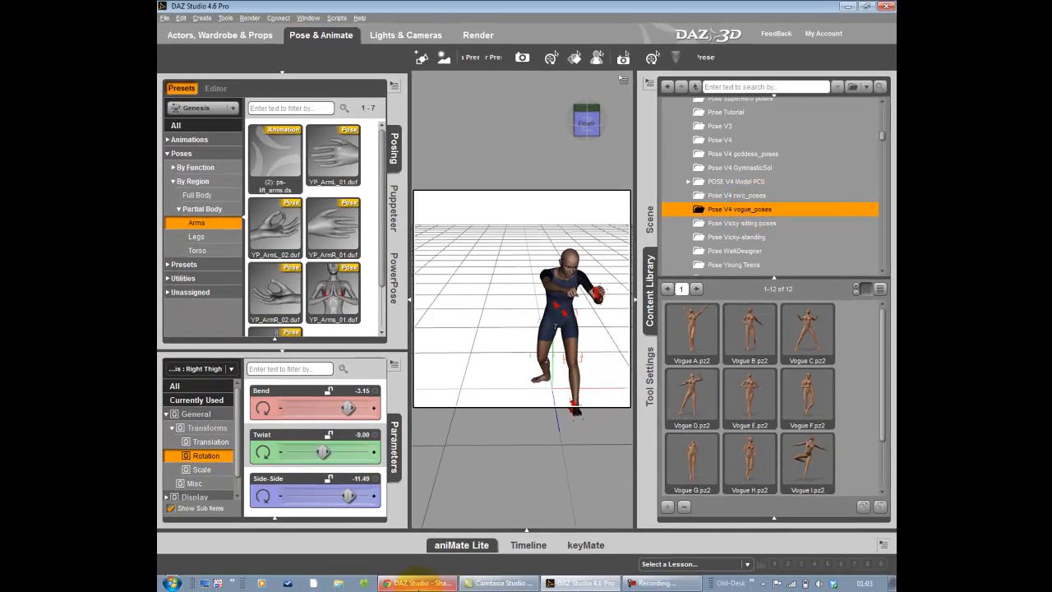
Switch to Chrome and search ShareCG's DAZ Studio uploads for "poses"
{"action": "left_click", "coordinate": [417, 582]}
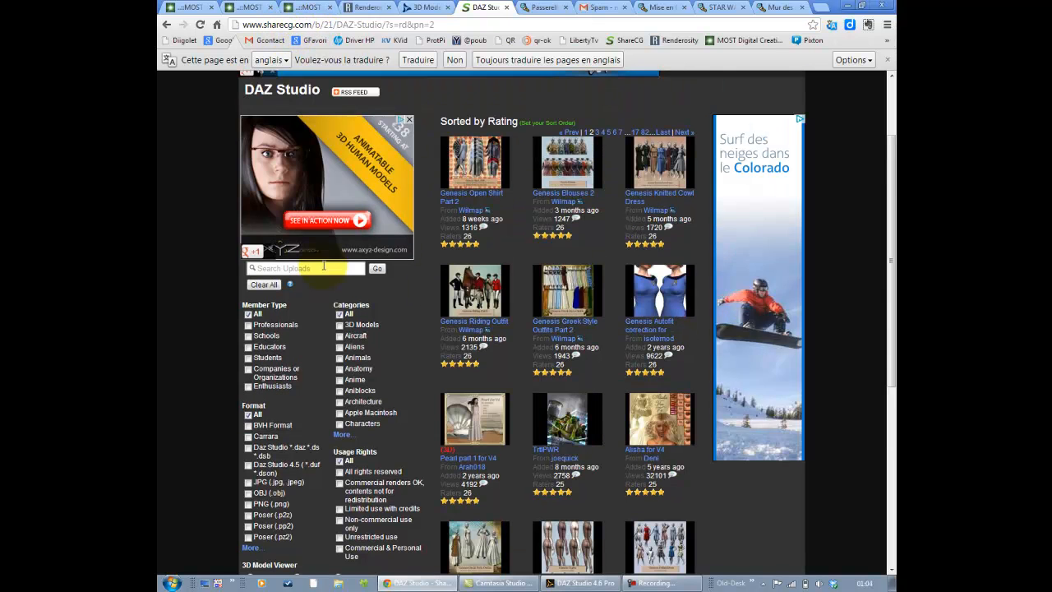
{"action": "left_click", "coordinate": [322, 264]}
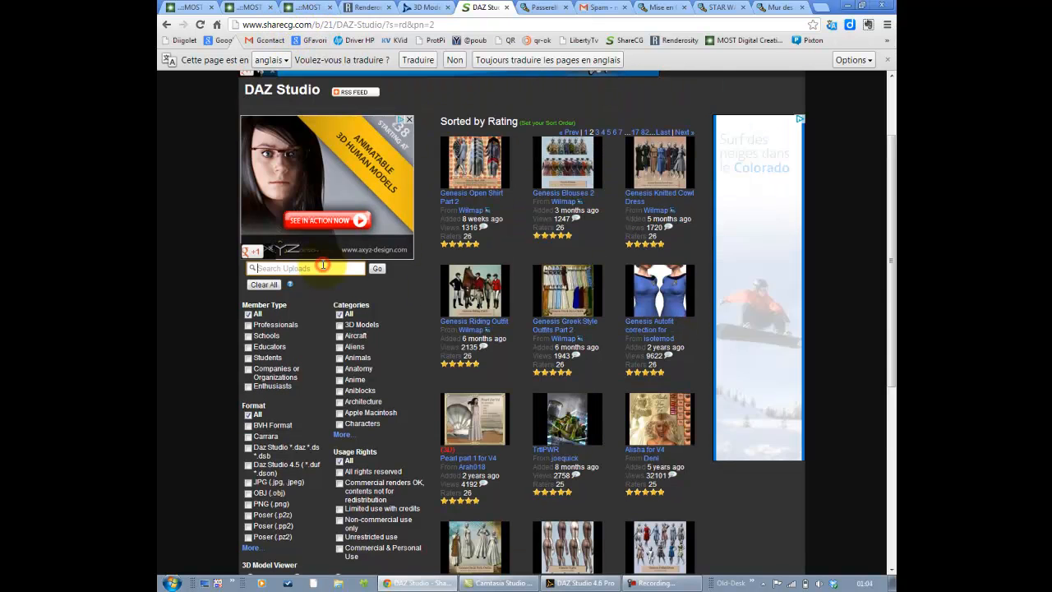
{"action": "type", "text": "poses"}
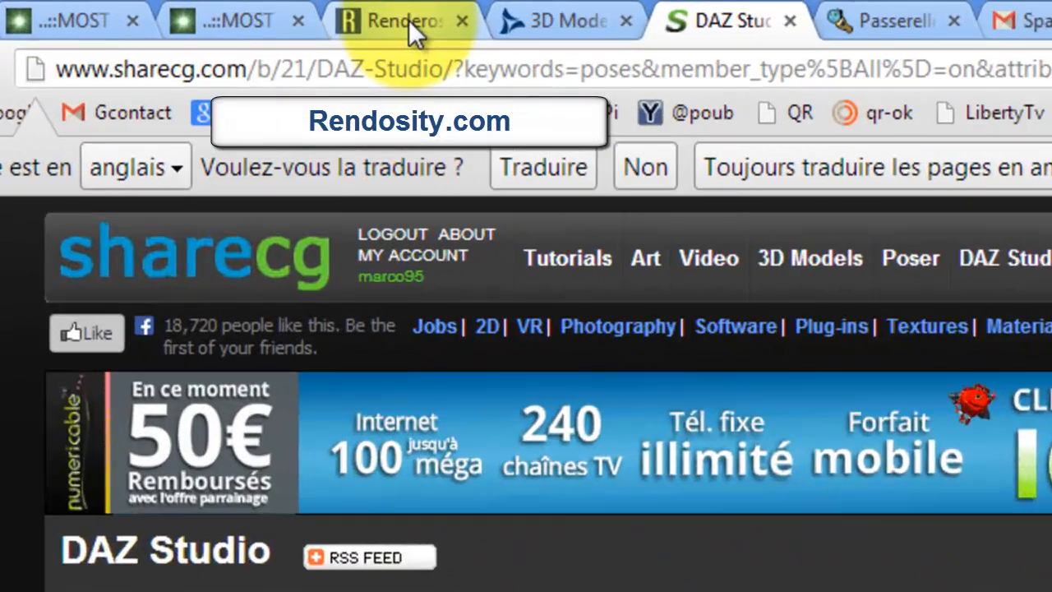
Switch to the open Renderosity free stuff page and examine the pose sets offered in the "poses" search results
{"action": "left_click", "coordinate": [376, 11]}
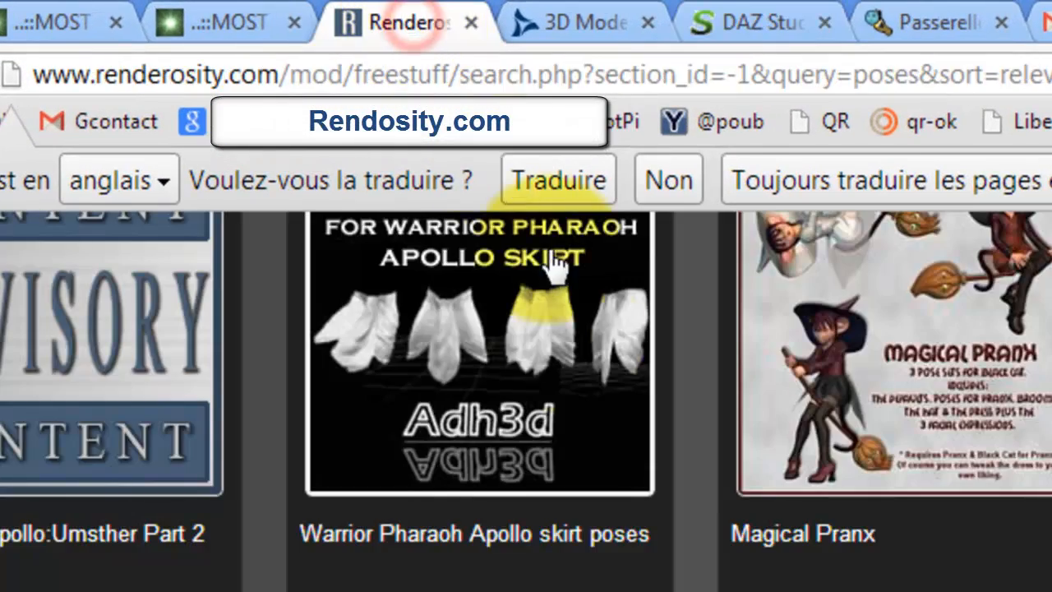
{"action": "scroll", "coordinate": [743, 554], "scroll_direction": "up", "scroll_amount": 5}
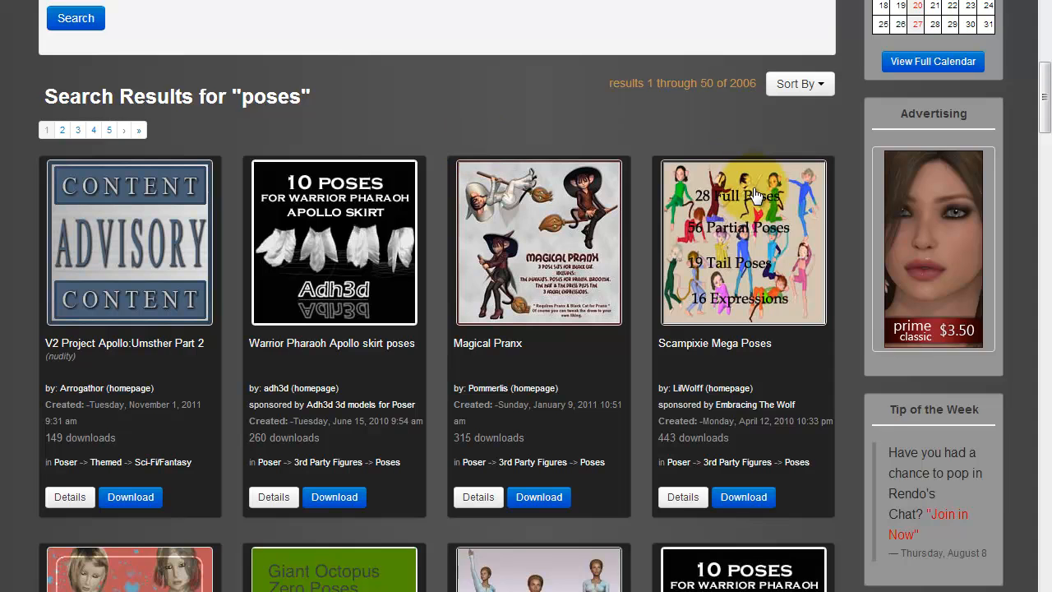
{"action": "scroll", "coordinate": [387, 156], "scroll_direction": "down", "scroll_amount": 1}
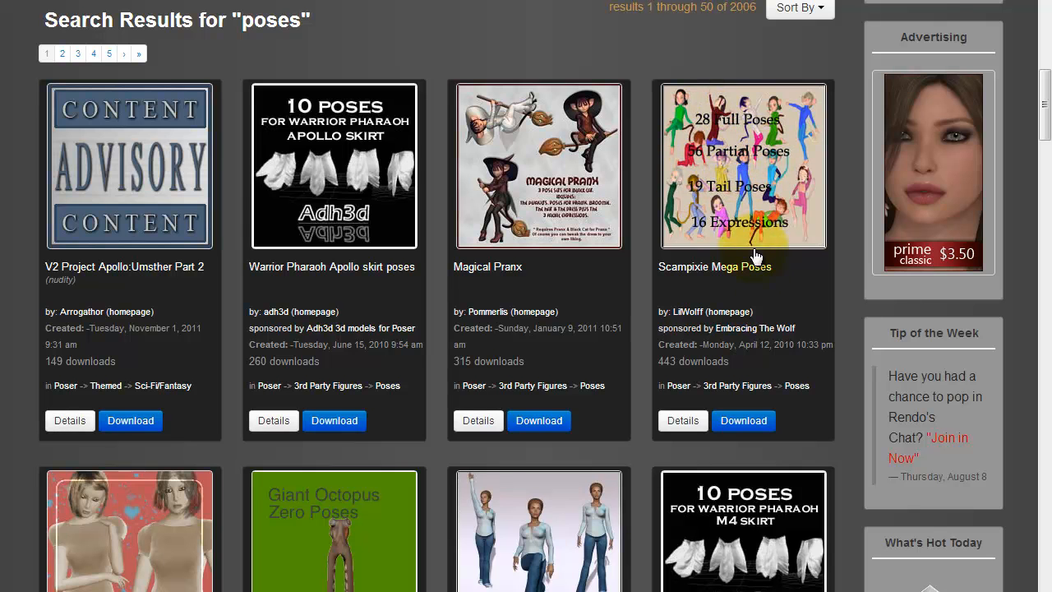
{"action": "scroll", "coordinate": [747, 271], "scroll_direction": "down", "scroll_amount": 1}
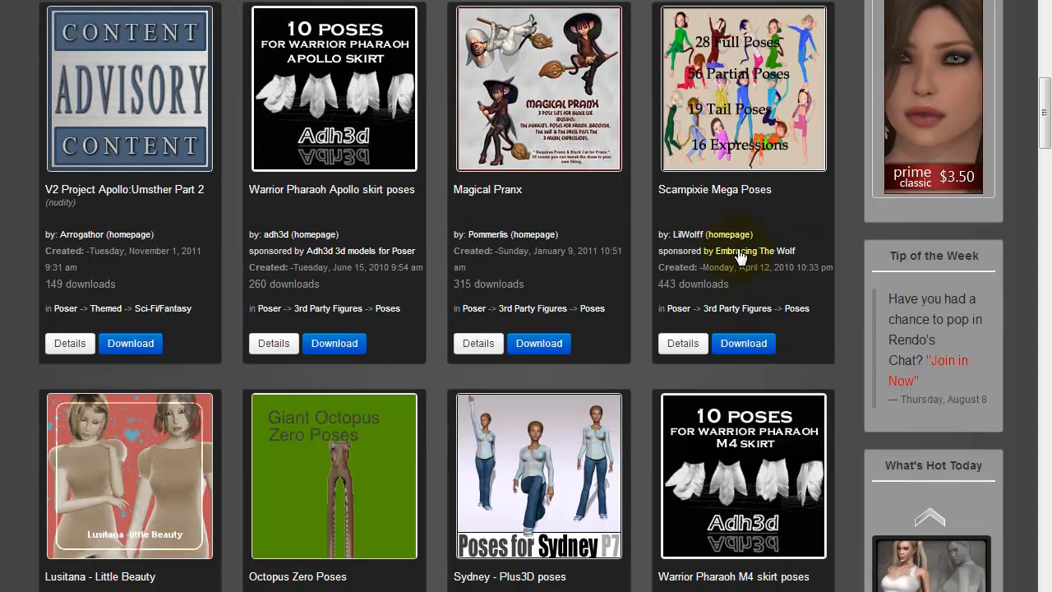
{"action": "scroll", "coordinate": [580, 353], "scroll_direction": "down", "scroll_amount": 3}
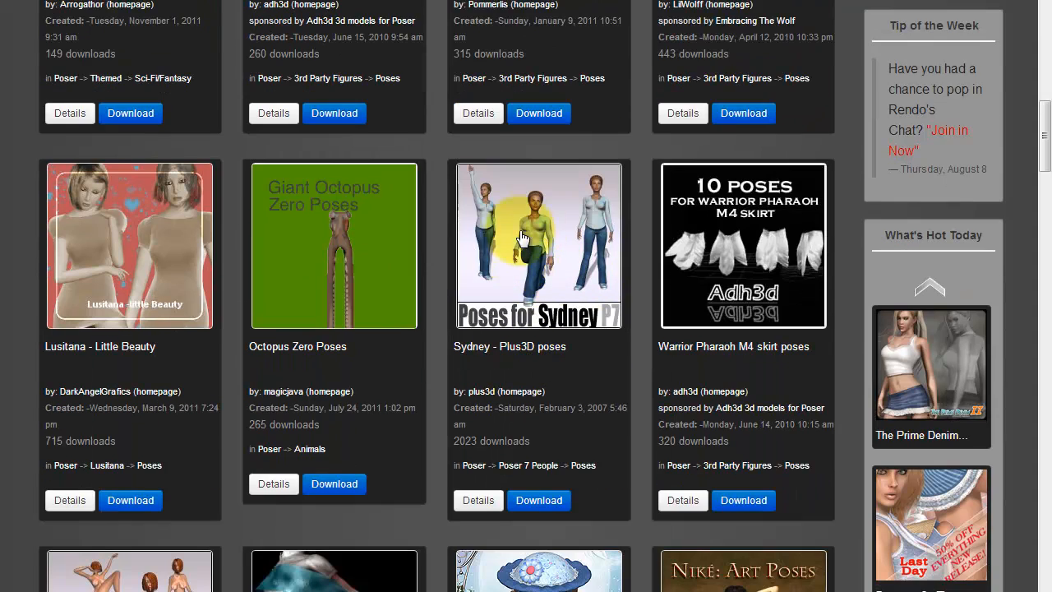
{"action": "scroll", "coordinate": [665, 261], "scroll_direction": "down", "scroll_amount": 2}
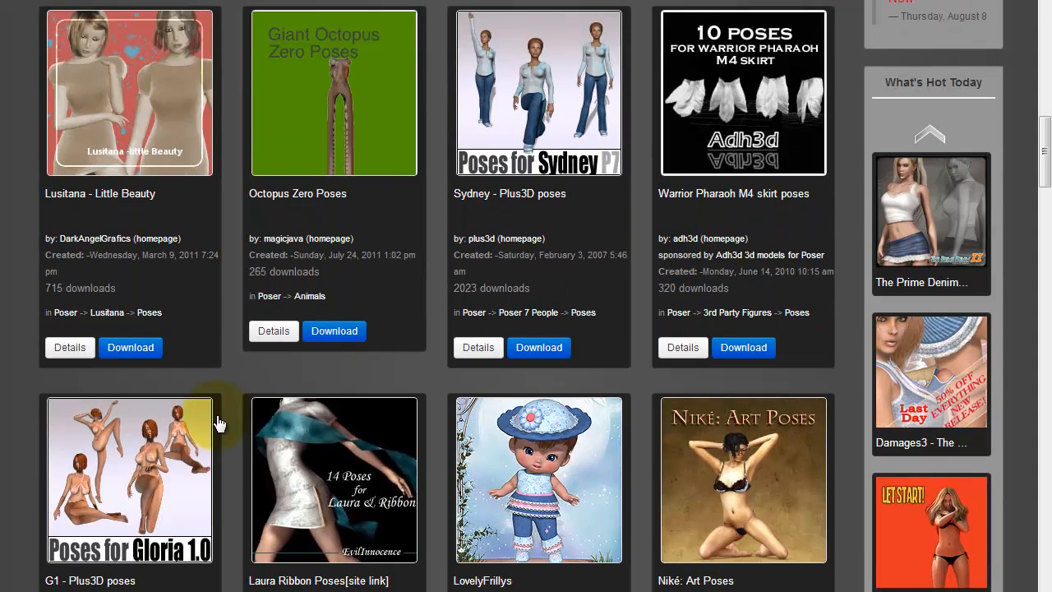
{"action": "scroll", "coordinate": [164, 378], "scroll_direction": "down", "scroll_amount": 2}
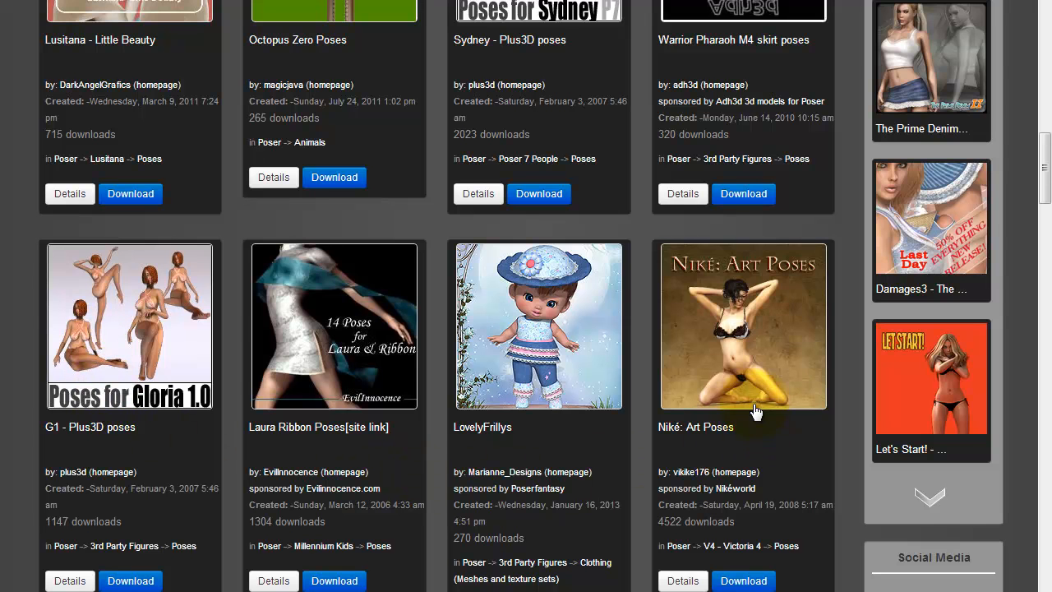
{"action": "scroll", "coordinate": [750, 366], "scroll_direction": "up", "scroll_amount": 3}
{"action": "scroll", "coordinate": [751, 362], "scroll_direction": "down", "scroll_amount": 7}
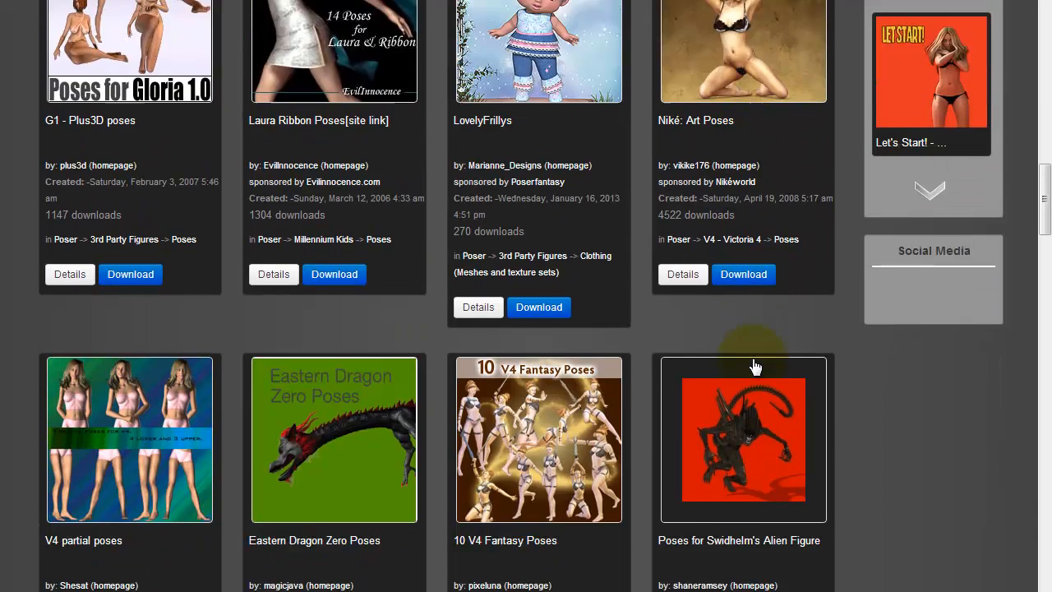
{"action": "scroll", "coordinate": [554, 370], "scroll_direction": "down", "scroll_amount": 2}
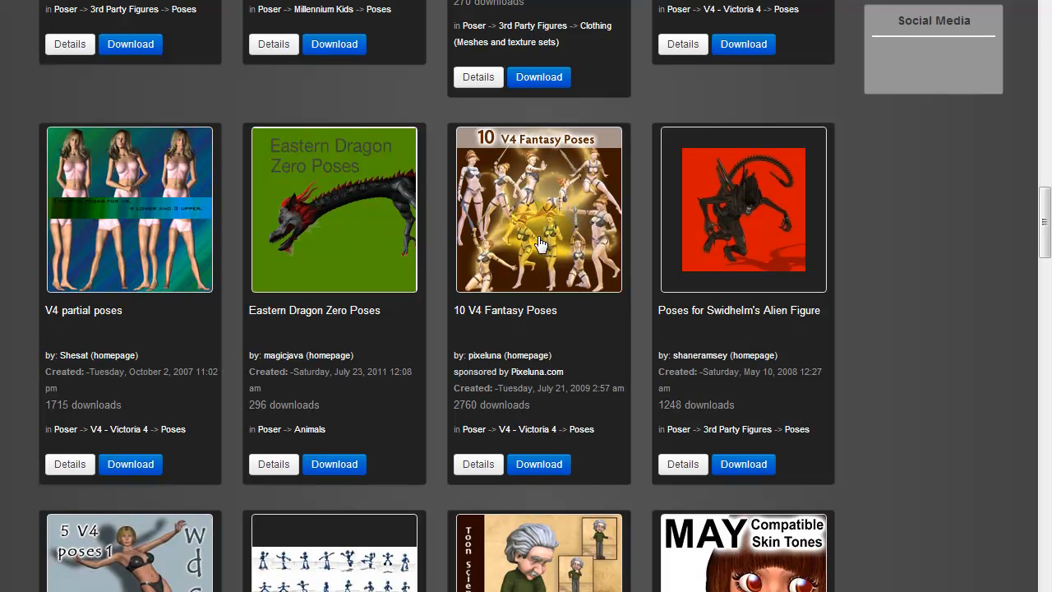
{"action": "scroll", "coordinate": [539, 245], "scroll_direction": "down", "scroll_amount": 3}
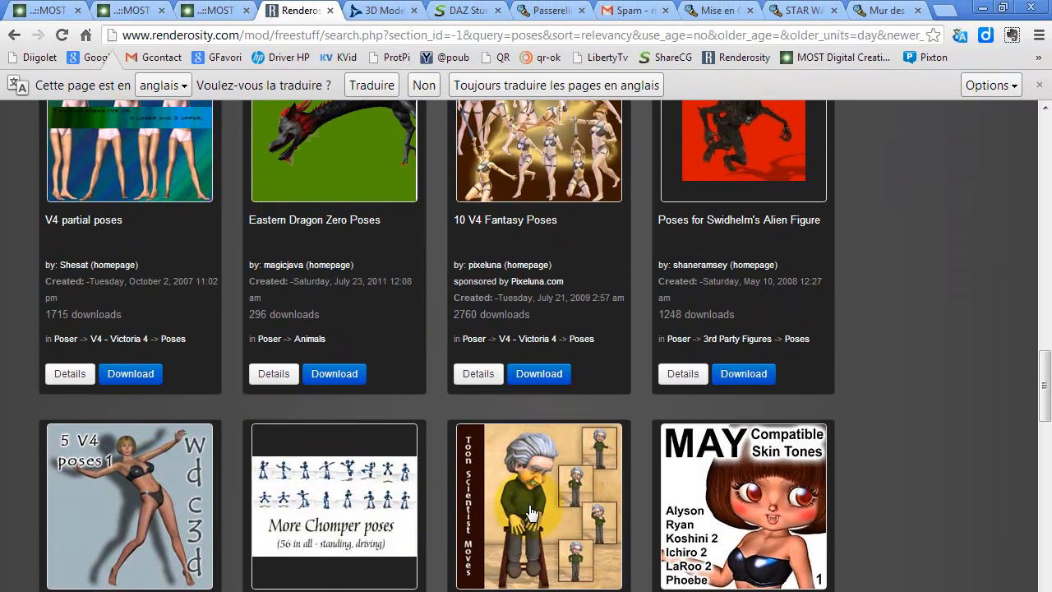
{"action": "scroll", "coordinate": [555, 524], "scroll_direction": "up", "scroll_amount": 3}
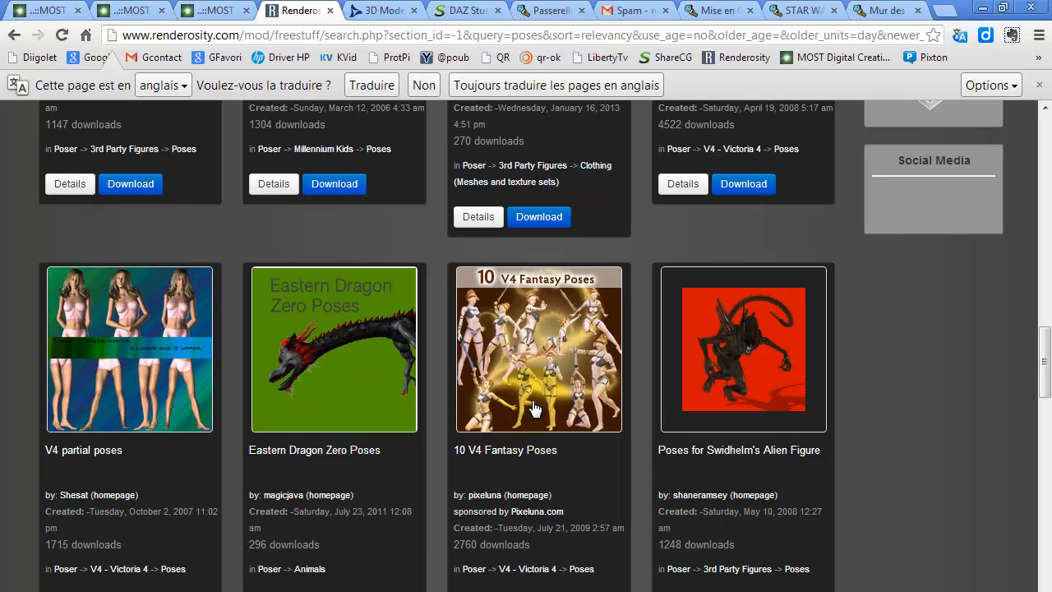
{"action": "scroll", "coordinate": [532, 407], "scroll_direction": "up", "scroll_amount": 6}
{"action": "scroll", "coordinate": [540, 419], "scroll_direction": "up", "scroll_amount": 2}
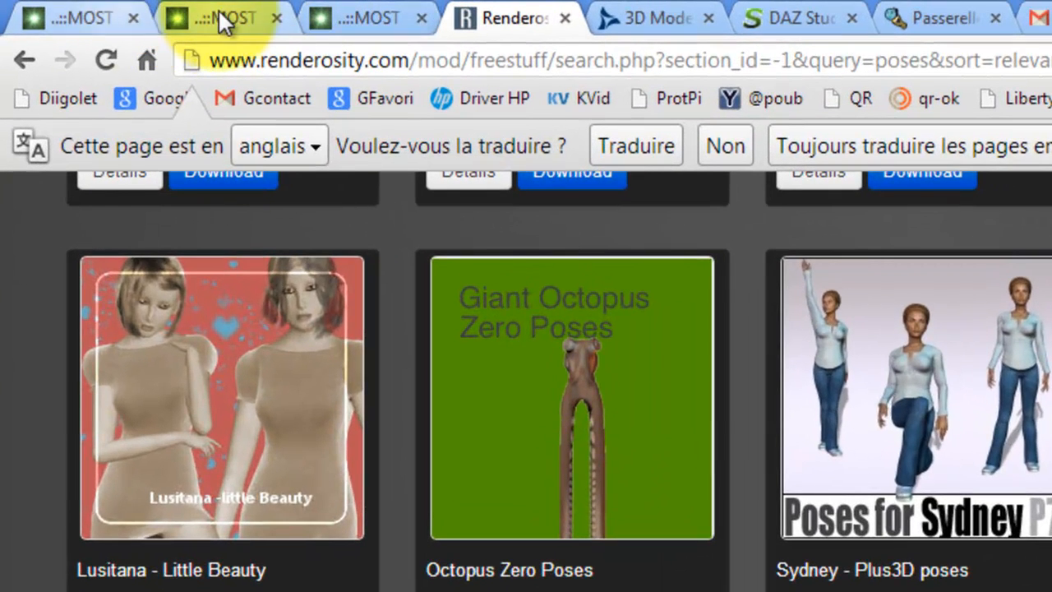
{"action": "scroll", "coordinate": [764, 450], "scroll_direction": "up", "scroll_amount": 2}
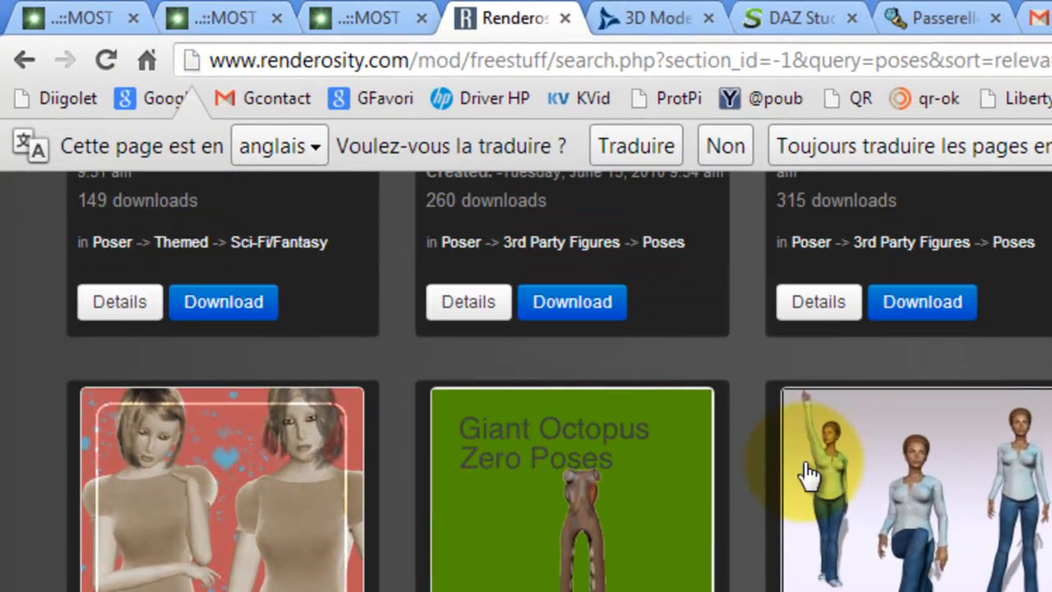
Switch to the second open MOST Digital Creations page and examine its free pose kits and animated pose sets
{"action": "left_click", "coordinate": [238, 13]}
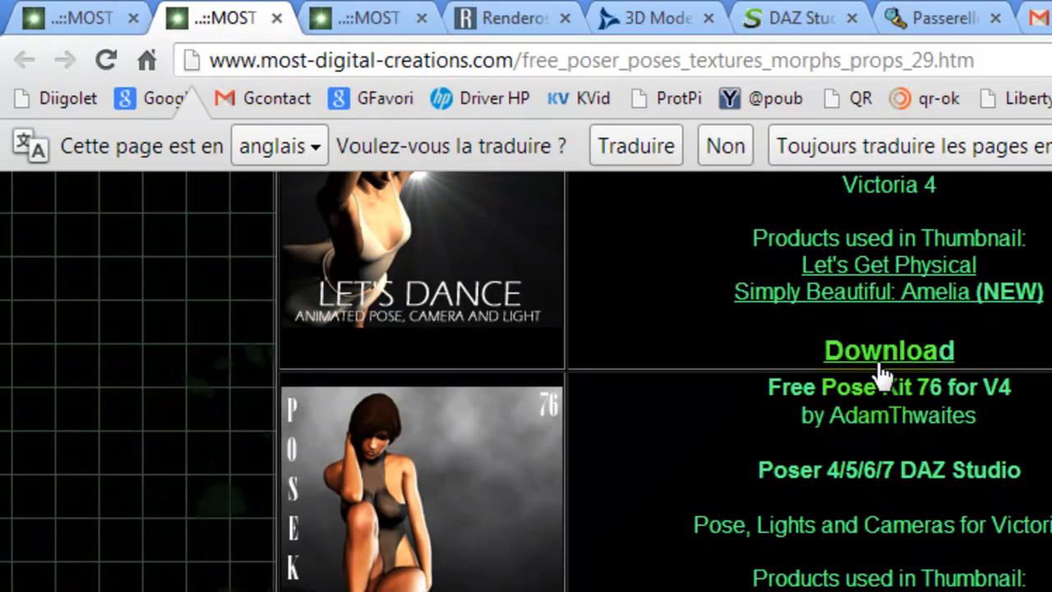
{"action": "scroll", "coordinate": [871, 369], "scroll_direction": "up", "scroll_amount": 8}
{"action": "scroll", "coordinate": [783, 370], "scroll_direction": "up", "scroll_amount": 5}
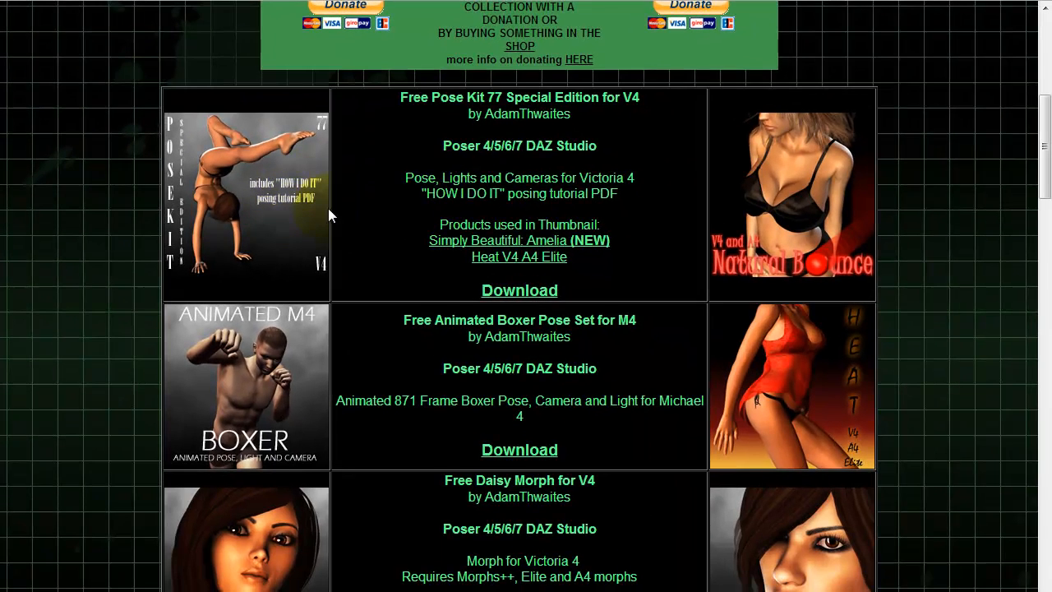
{"action": "scroll", "coordinate": [271, 299], "scroll_direction": "down", "scroll_amount": 1}
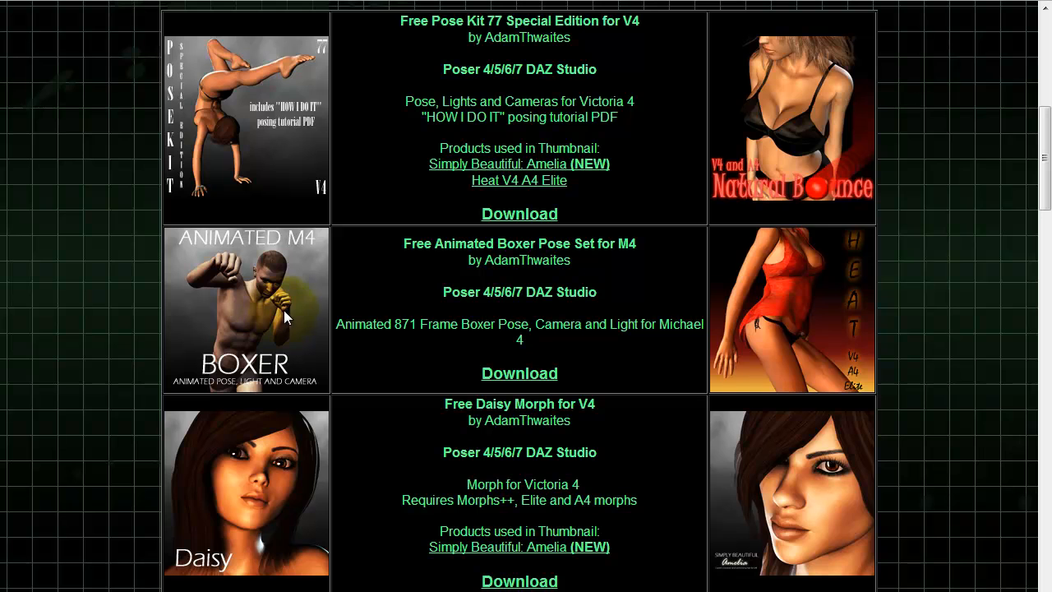
{"action": "scroll", "coordinate": [287, 310], "scroll_direction": "down", "scroll_amount": 9}
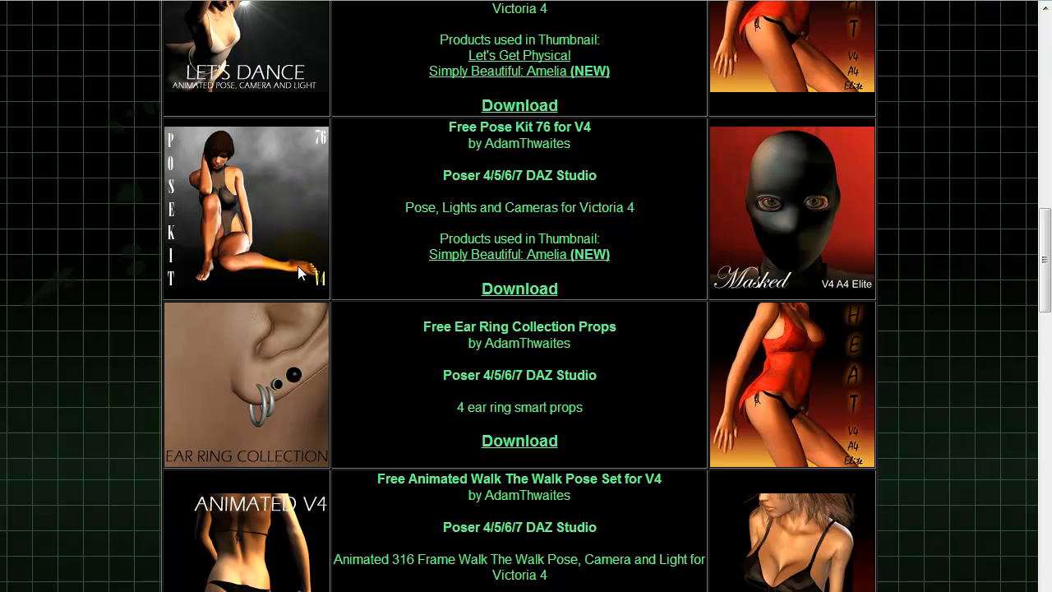
{"action": "scroll", "coordinate": [294, 279], "scroll_direction": "down", "scroll_amount": 16}
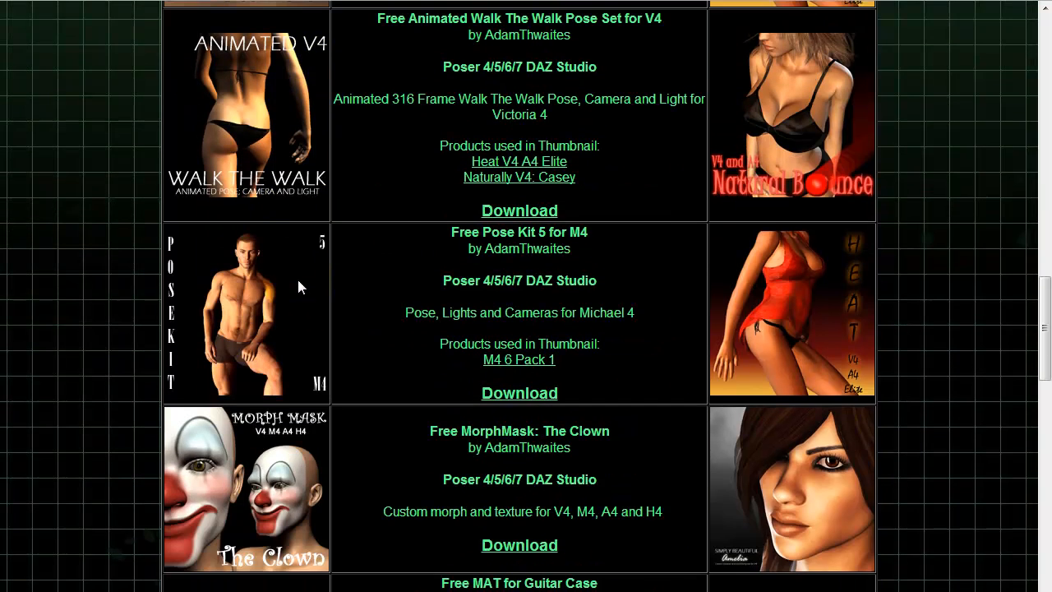
Examine the remaining free pose kits and guitar poses for V4 and M4 down to Free Pose Kit 73 for V4
{"action": "scroll", "coordinate": [300, 277], "scroll_direction": "down", "scroll_amount": 5}
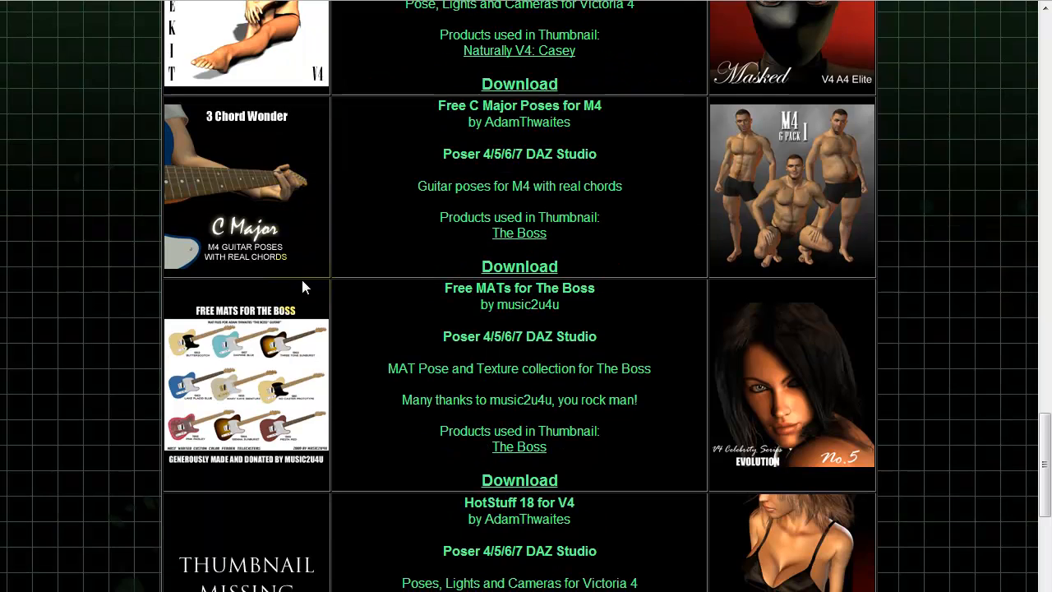
{"action": "scroll", "coordinate": [284, 233], "scroll_direction": "up", "scroll_amount": 2}
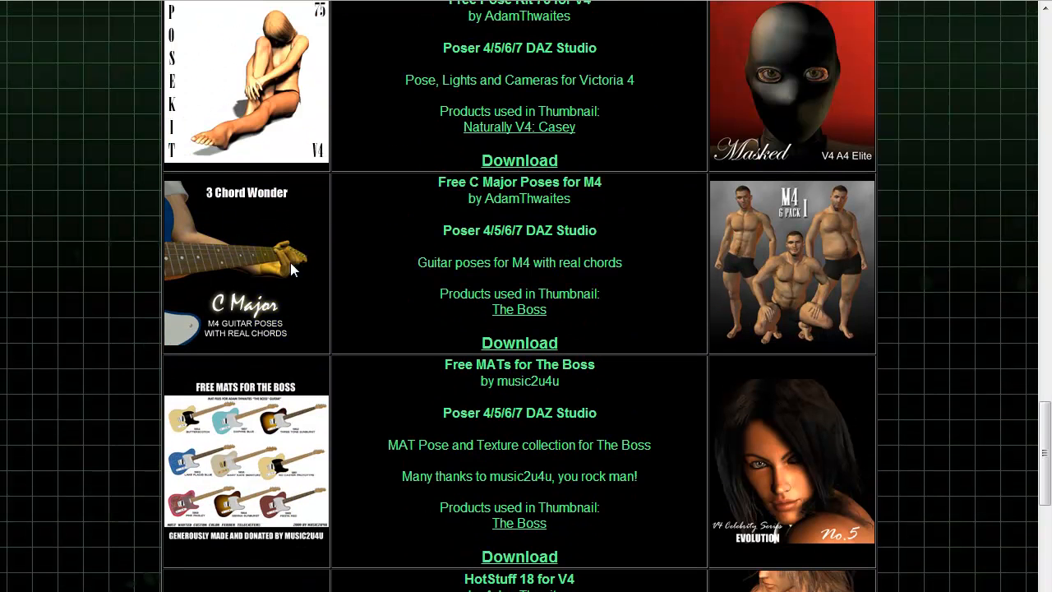
{"action": "scroll", "coordinate": [306, 281], "scroll_direction": "down", "scroll_amount": 2}
{"action": "scroll", "coordinate": [307, 272], "scroll_direction": "up", "scroll_amount": 5}
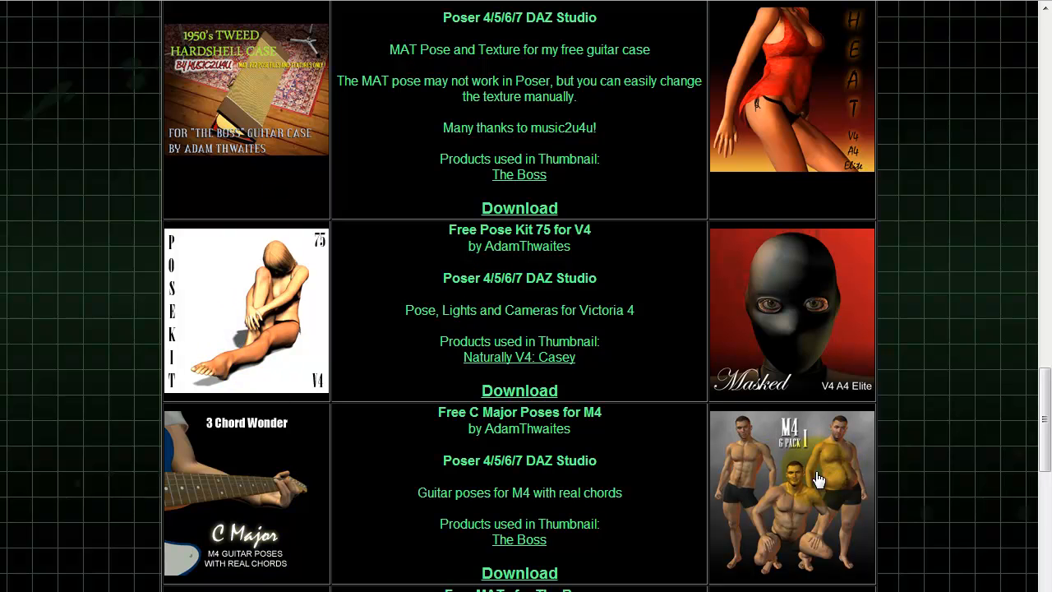
{"action": "scroll", "coordinate": [774, 477], "scroll_direction": "down", "scroll_amount": 3}
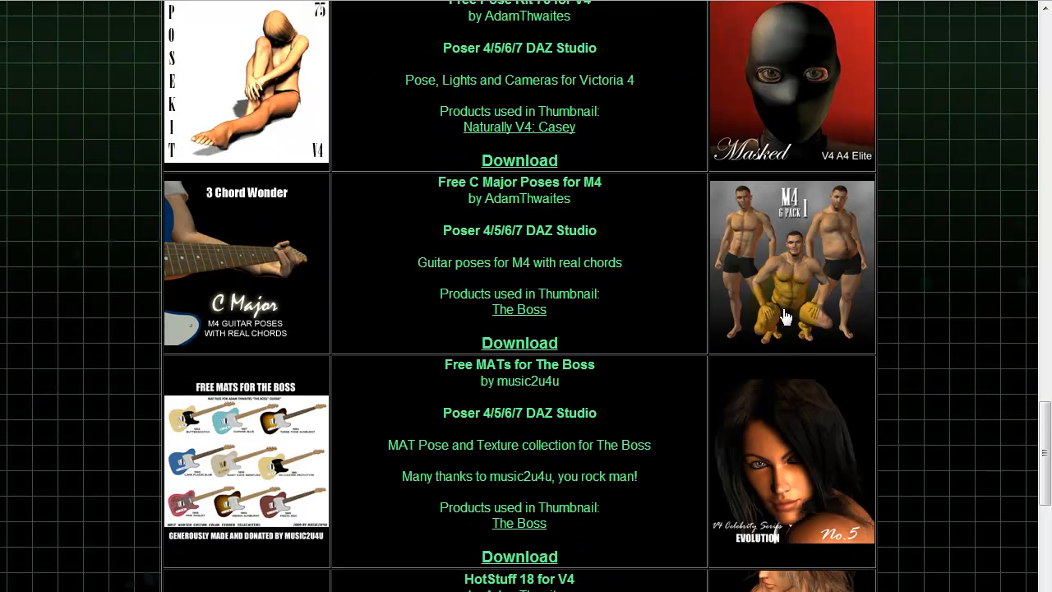
{"action": "scroll", "coordinate": [649, 320], "scroll_direction": "down", "scroll_amount": 12}
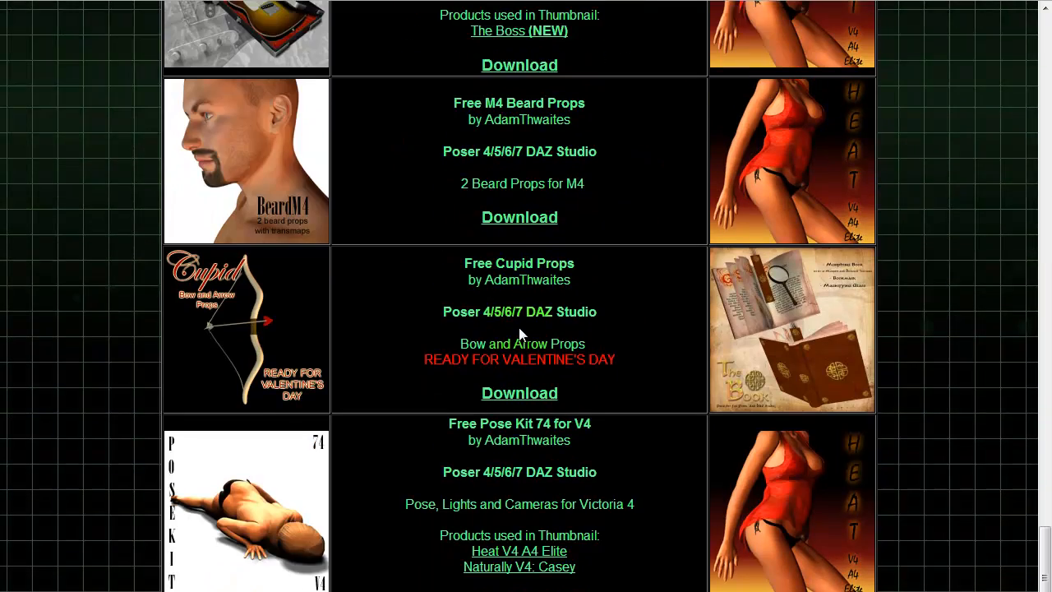
{"action": "scroll", "coordinate": [469, 318], "scroll_direction": "down", "scroll_amount": 2}
{"action": "scroll", "coordinate": [239, 287], "scroll_direction": "down", "scroll_amount": 2}
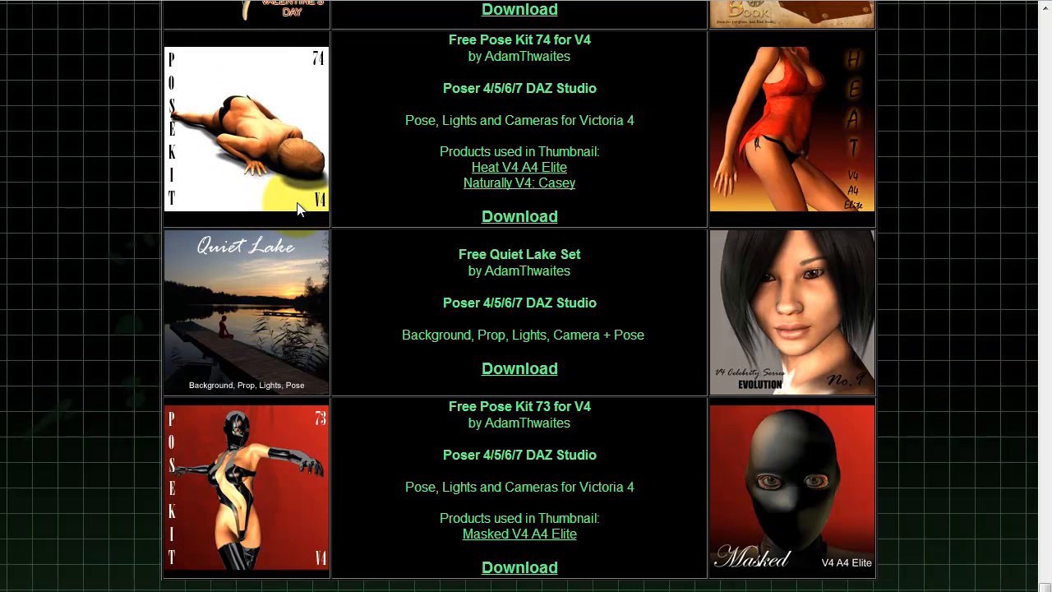
Switch to another free downloads page by AdamThwaites and examine its Dance, Whisper, Open Arms, Clash and Pin Up poses
{"action": "scroll", "coordinate": [297, 205], "scroll_direction": "up", "scroll_amount": 5}
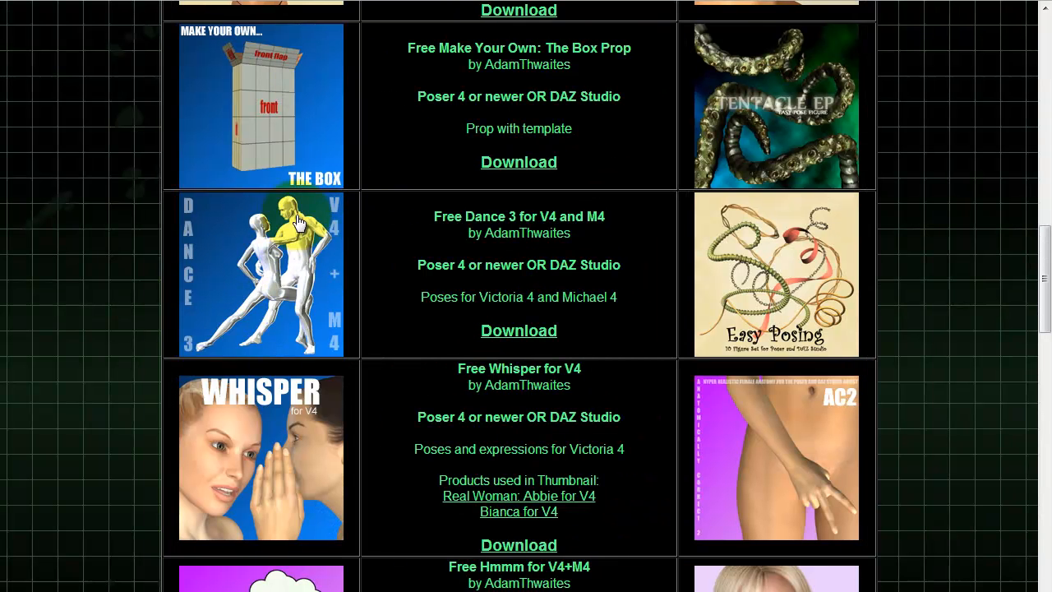
{"action": "scroll", "coordinate": [310, 413], "scroll_direction": "down", "scroll_amount": 8}
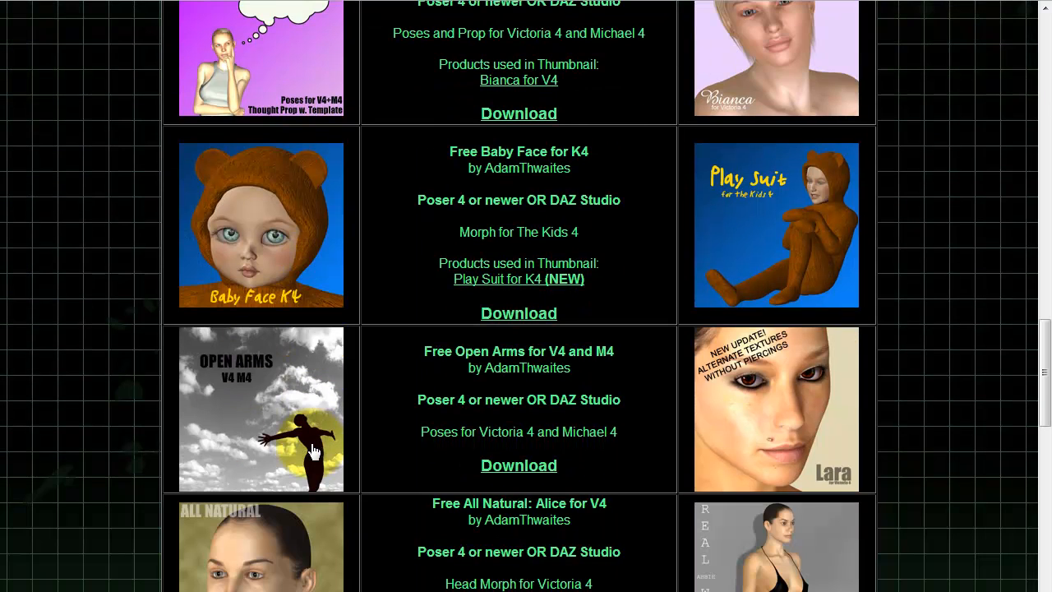
{"action": "scroll", "coordinate": [308, 436], "scroll_direction": "down", "scroll_amount": 5}
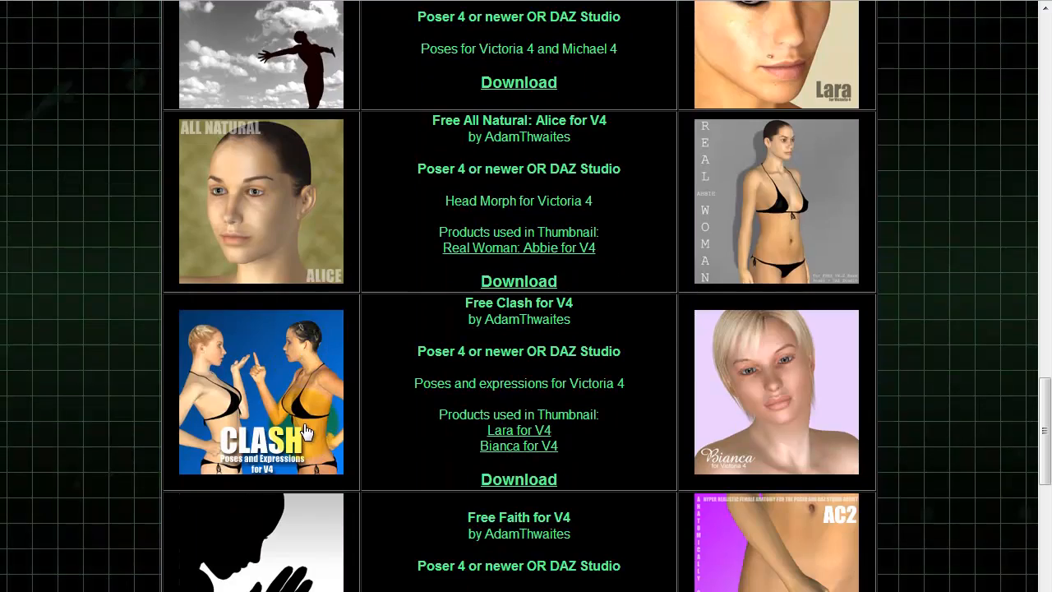
{"action": "scroll", "coordinate": [292, 394], "scroll_direction": "down", "scroll_amount": 2}
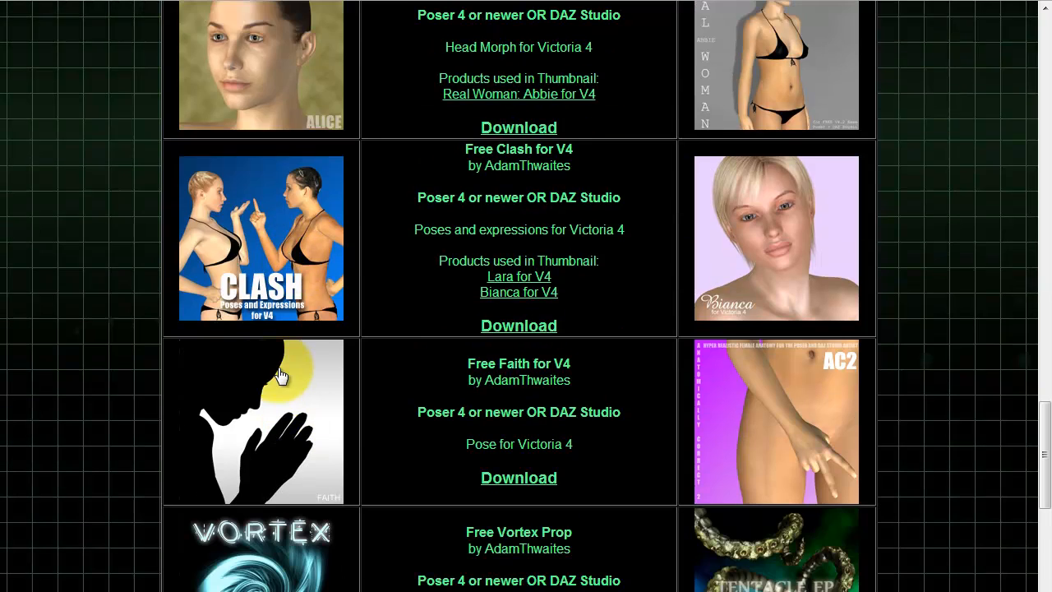
{"action": "scroll", "coordinate": [282, 375], "scroll_direction": "down", "scroll_amount": 7}
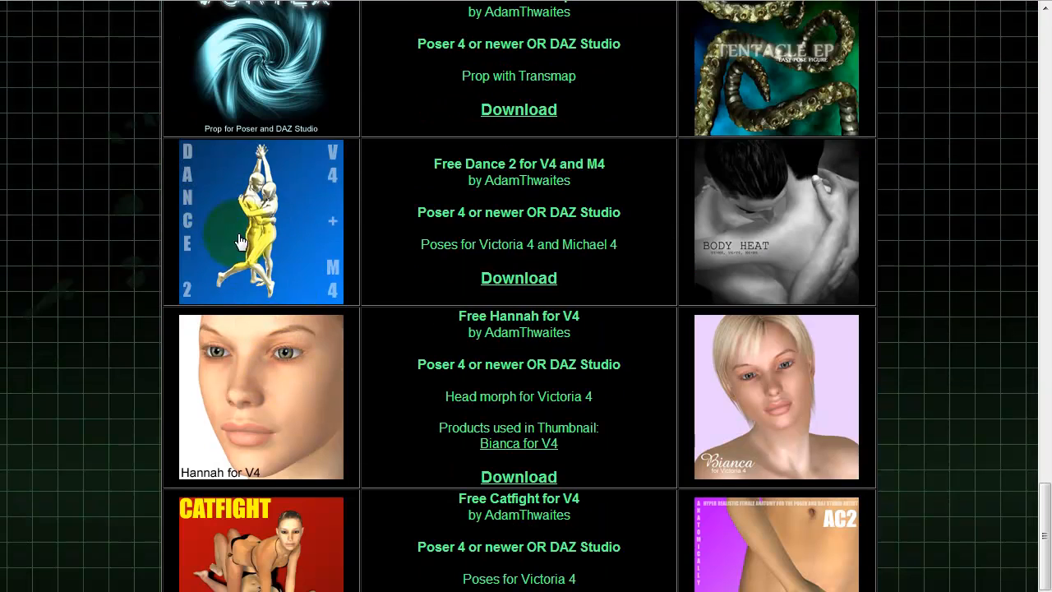
{"action": "scroll", "coordinate": [271, 313], "scroll_direction": "down", "scroll_amount": 3}
{"action": "scroll", "coordinate": [372, 419], "scroll_direction": "down", "scroll_amount": 5}
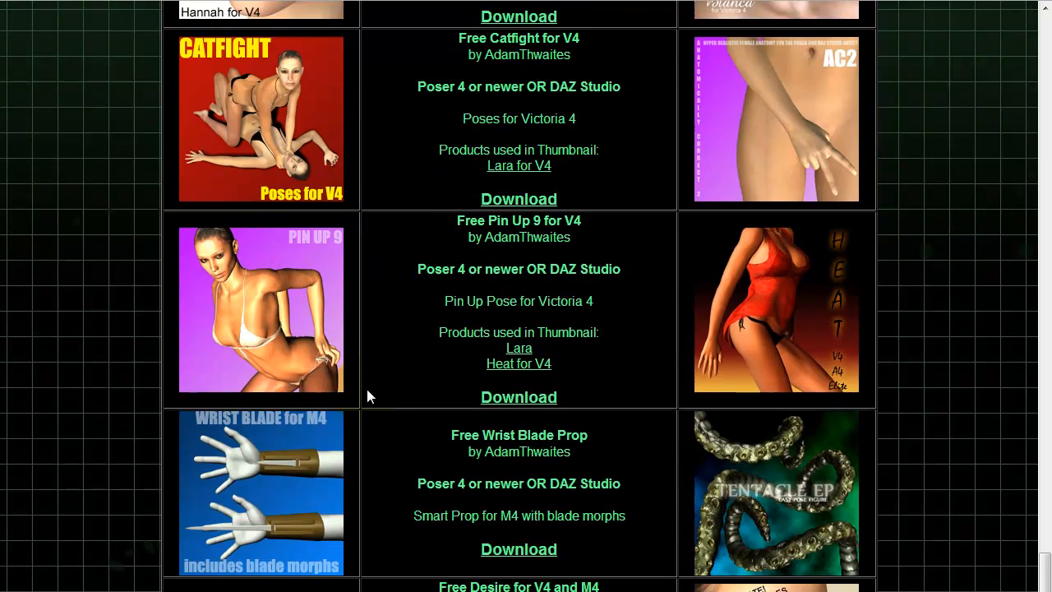
Switch back to DAZ Studio and go to the Studio3 Pose folder under Poser Formats in the Content Library
{"action": "scroll", "coordinate": [345, 369], "scroll_direction": "up", "scroll_amount": 4}
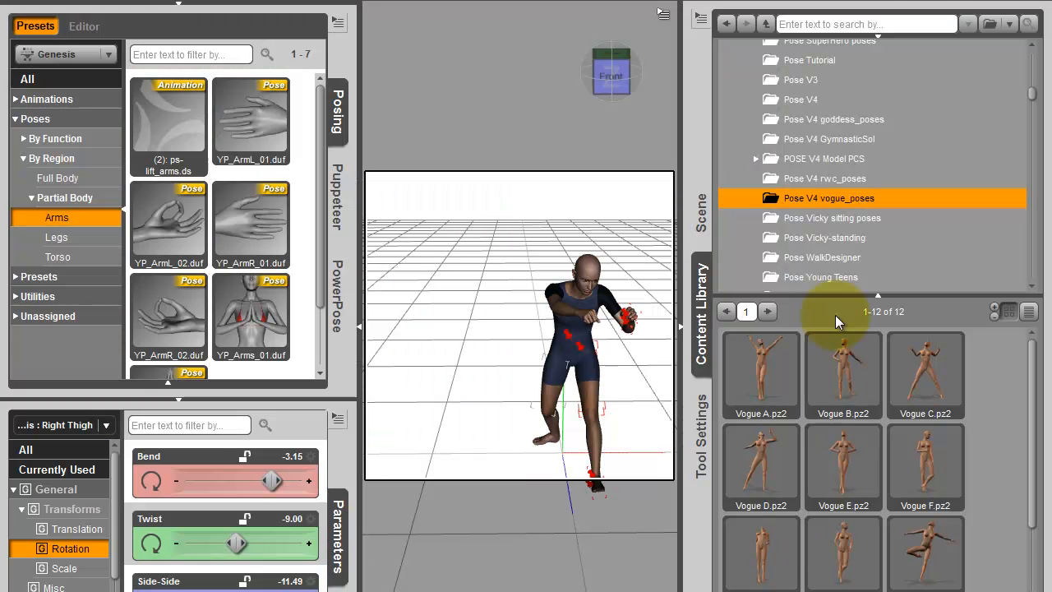
{"action": "scroll", "coordinate": [854, 129], "scroll_direction": "up", "scroll_amount": 5}
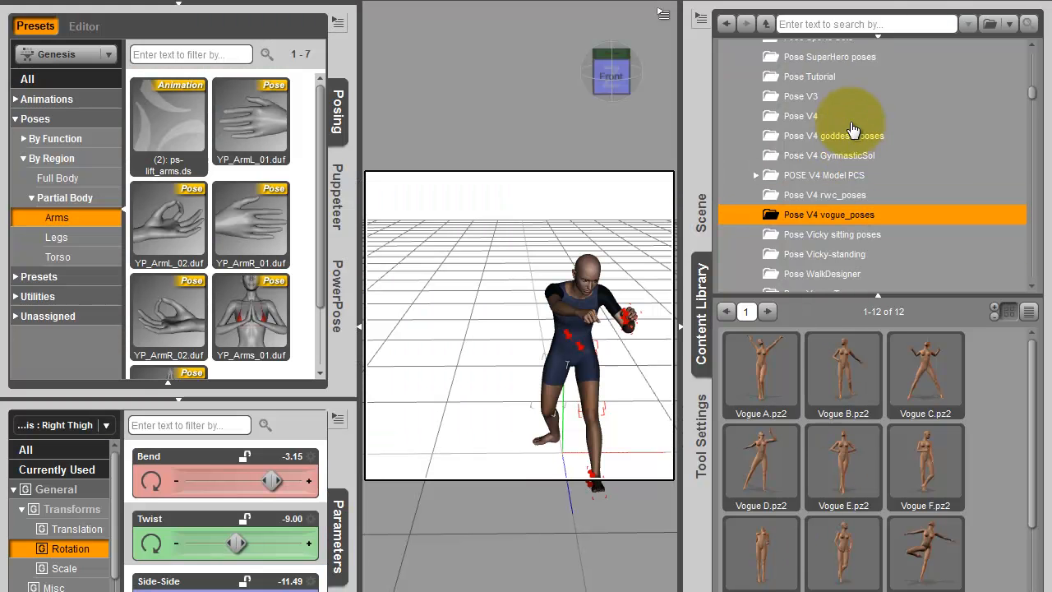
{"action": "scroll", "coordinate": [853, 129], "scroll_direction": "up", "scroll_amount": 10}
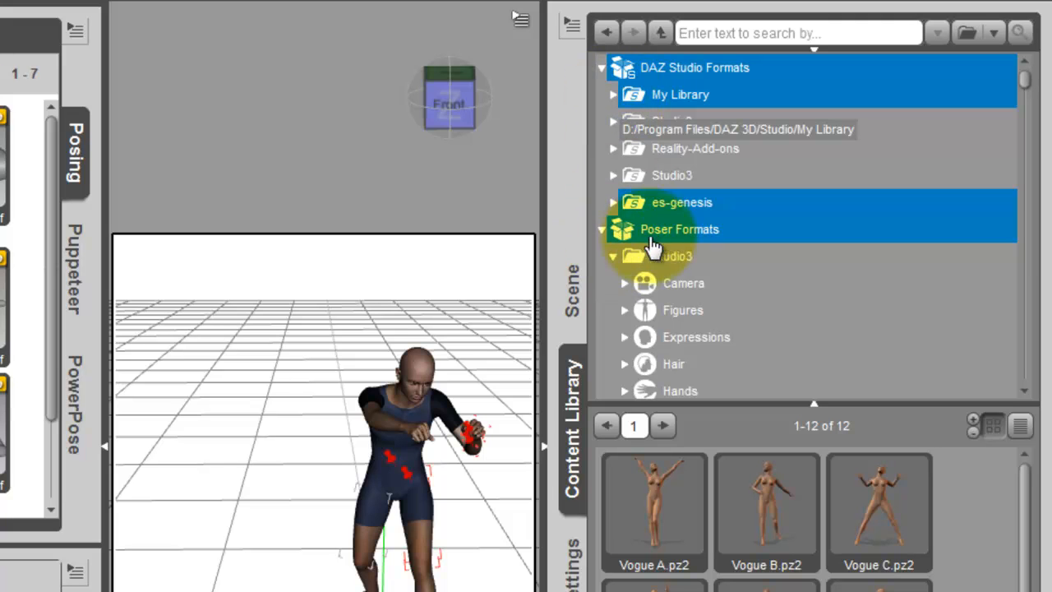
{"action": "left_click", "coordinate": [613, 258]}
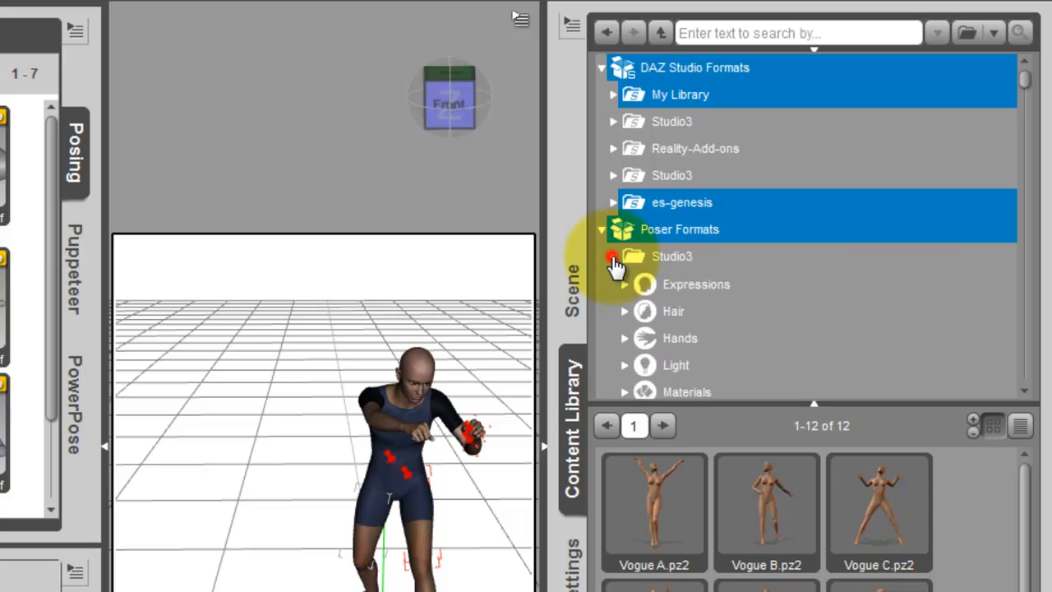
{"action": "left_click", "coordinate": [613, 258]}
{"action": "left_click", "coordinate": [760, 259]}
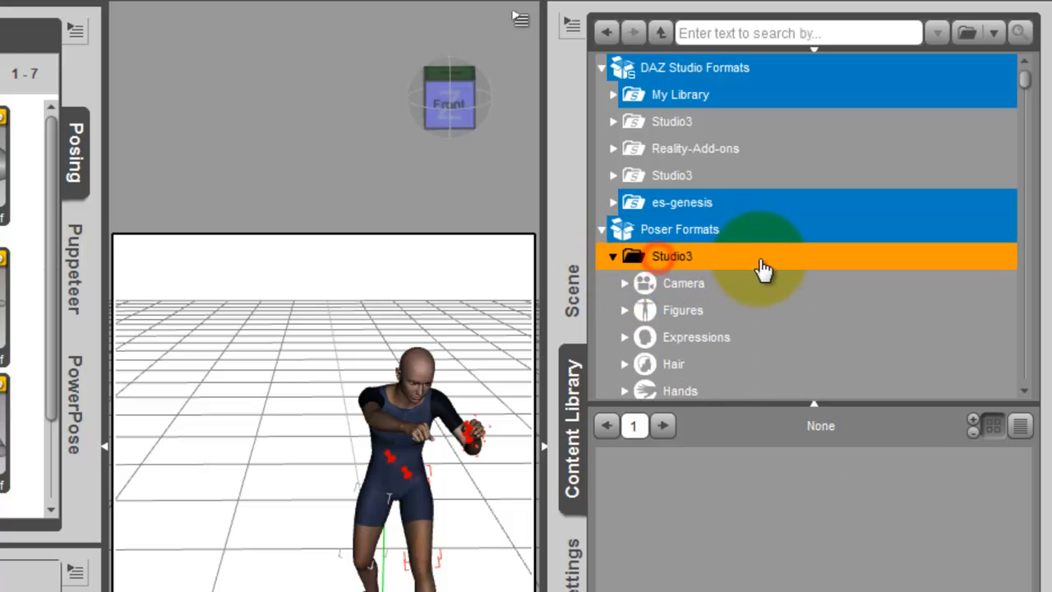
{"action": "scroll", "coordinate": [765, 267], "scroll_direction": "down", "scroll_amount": 3}
{"action": "scroll", "coordinate": [687, 156], "scroll_direction": "up", "scroll_amount": 1}
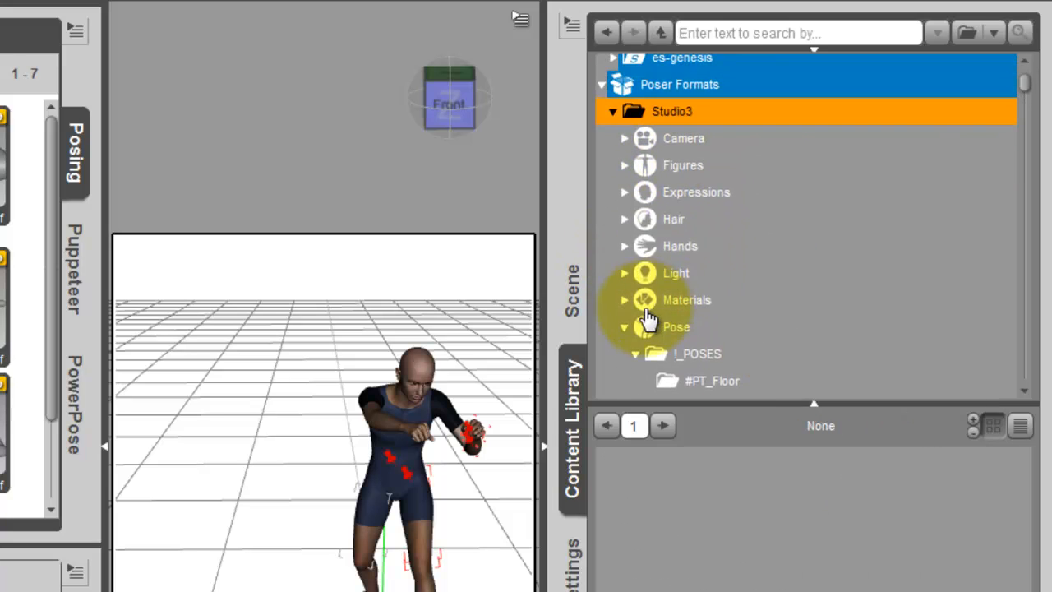
{"action": "left_click", "coordinate": [699, 328]}
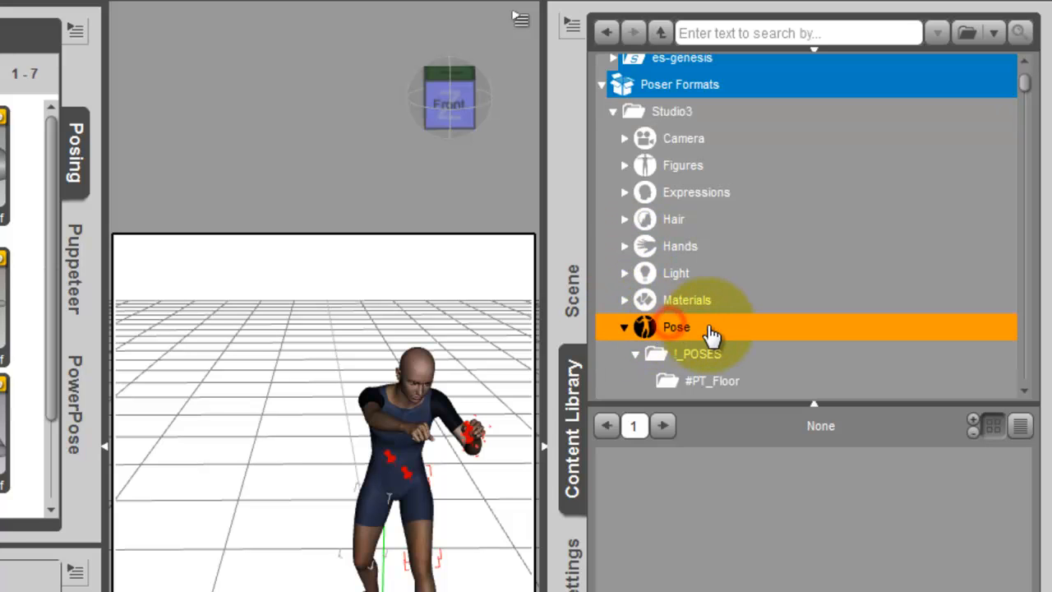
{"action": "scroll", "coordinate": [729, 333], "scroll_direction": "down", "scroll_amount": 2}
{"action": "scroll", "coordinate": [727, 329], "scroll_direction": "down", "scroll_amount": 3}
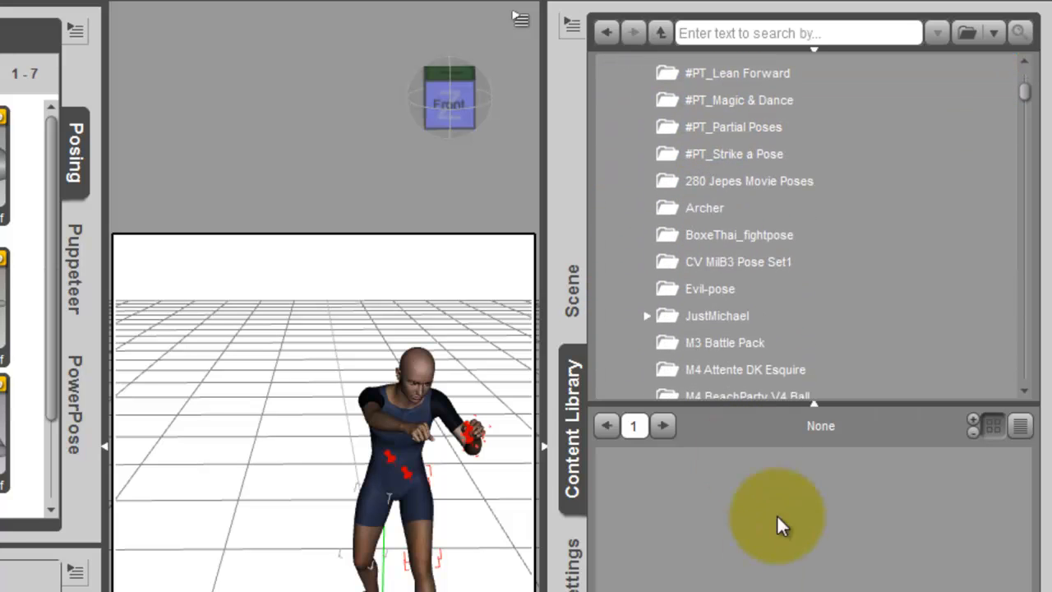
Browse the pose thumbnails in the M3 Battle Pack, M4 Attente DK Esquire and Evil-pose folders
{"action": "left_click", "coordinate": [737, 342]}
{"action": "left_click", "coordinate": [746, 369]}
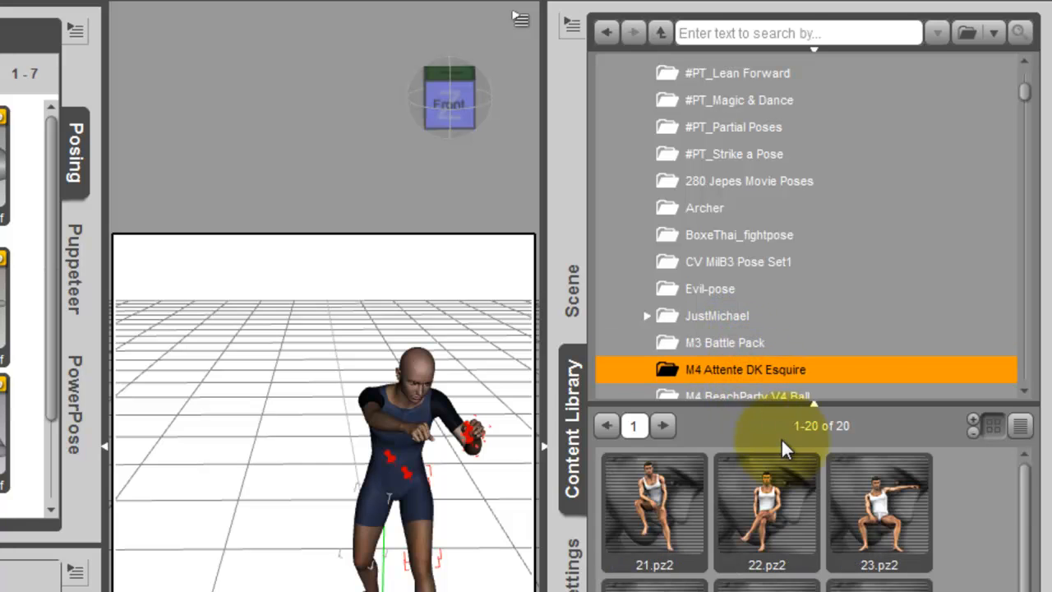
{"action": "left_click", "coordinate": [723, 287]}
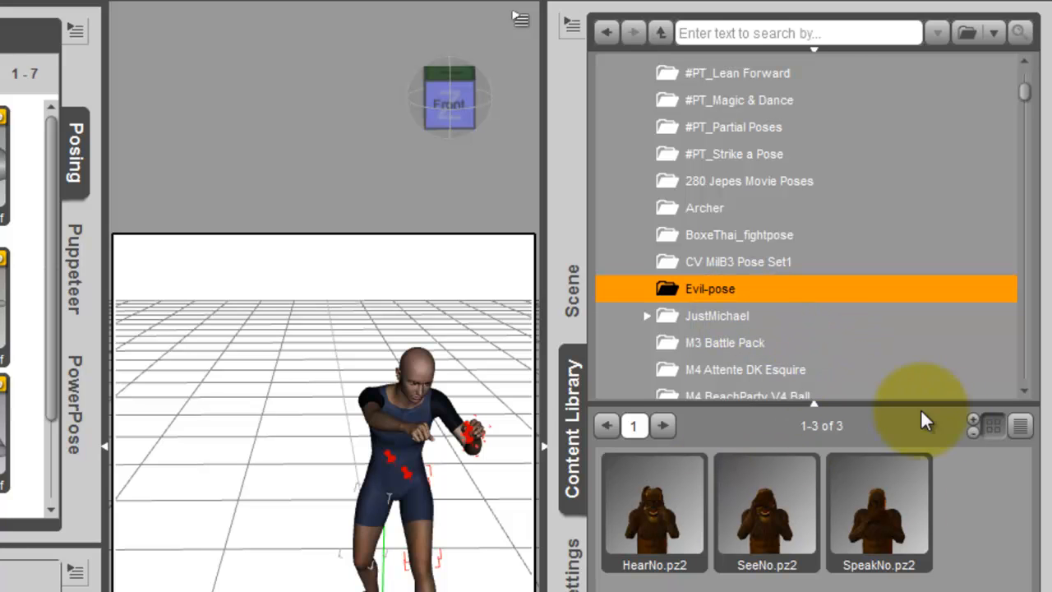
Open the Archer pose folder, try archery03 on Genesis and apply the archery01 pose
{"action": "left_click", "coordinate": [716, 210]}
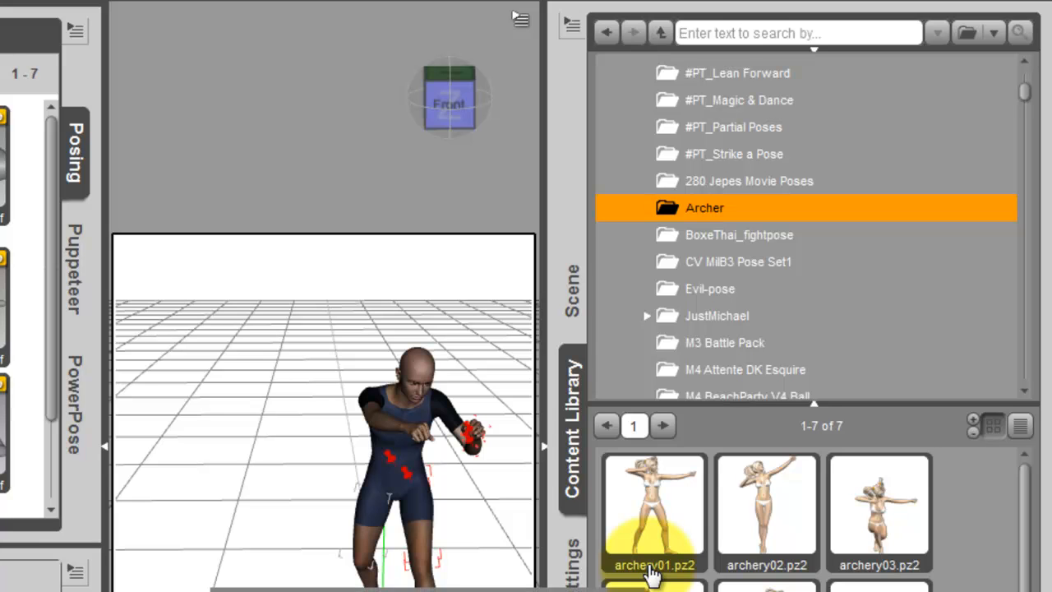
{"action": "scroll", "coordinate": [368, 285], "scroll_direction": "down", "scroll_amount": 5}
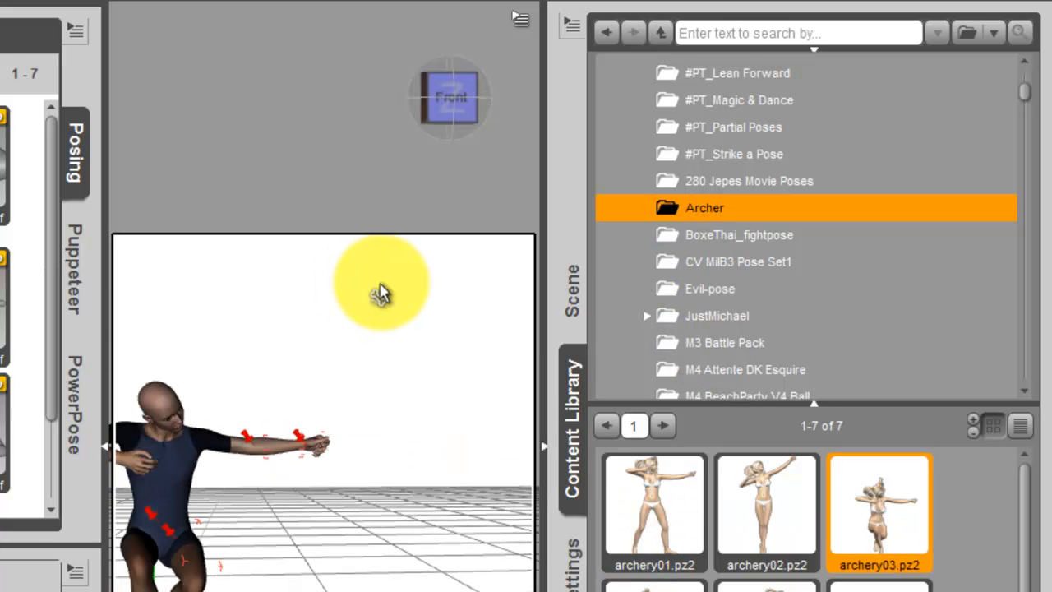
{"action": "left_click", "coordinate": [658, 507]}
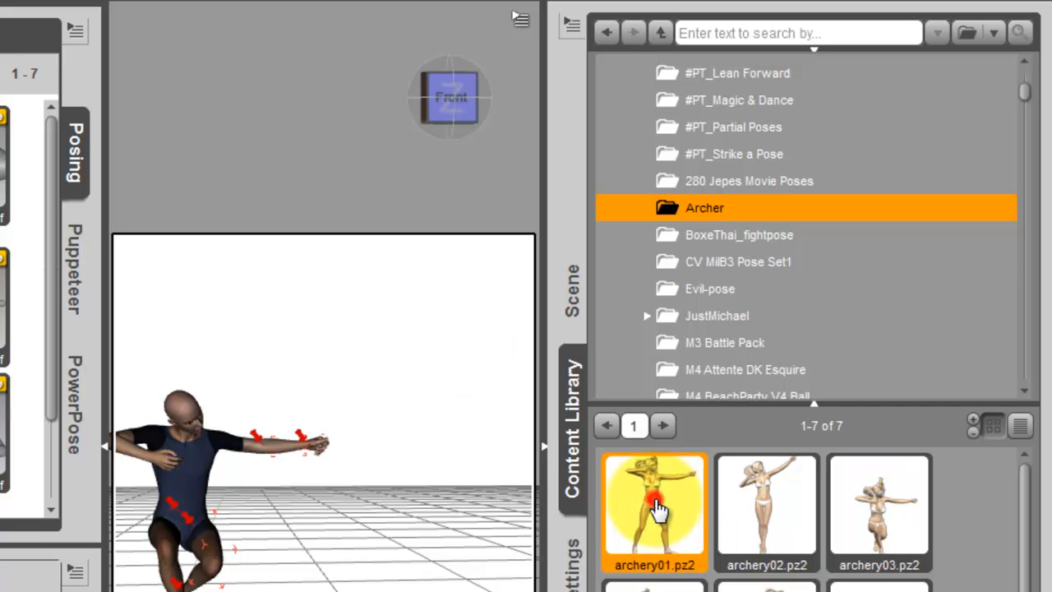
{"action": "double_click", "coordinate": [658, 508]}
{"action": "left_click", "coordinate": [901, 486]}
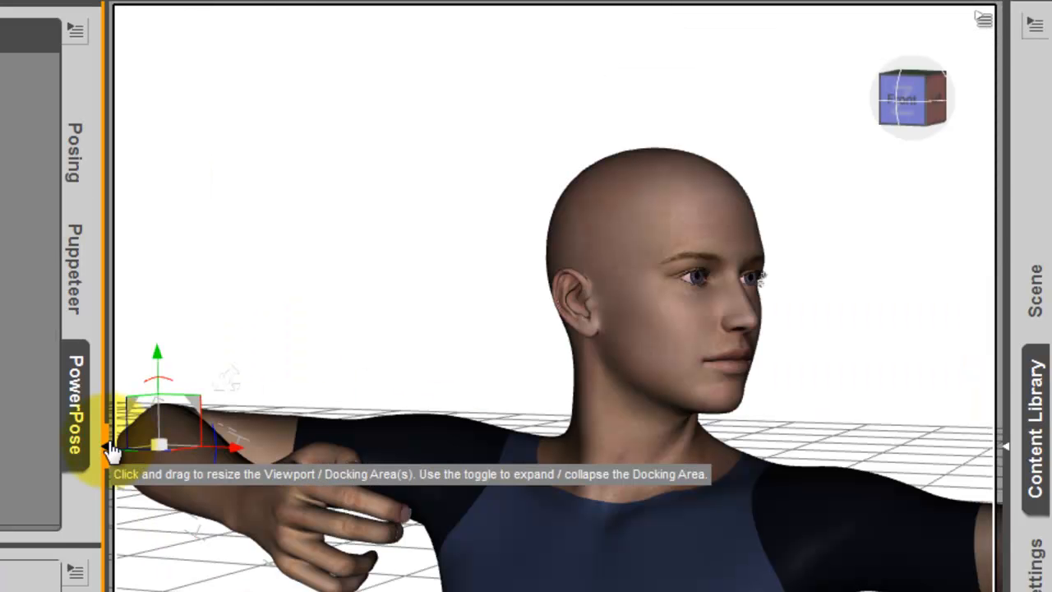
Collapse the docking area holding PowerPose and frame the whole archer figure in the viewport
{"action": "left_click", "coordinate": [109, 448]}
{"action": "scroll", "coordinate": [474, 289], "scroll_direction": "up", "scroll_amount": 3}
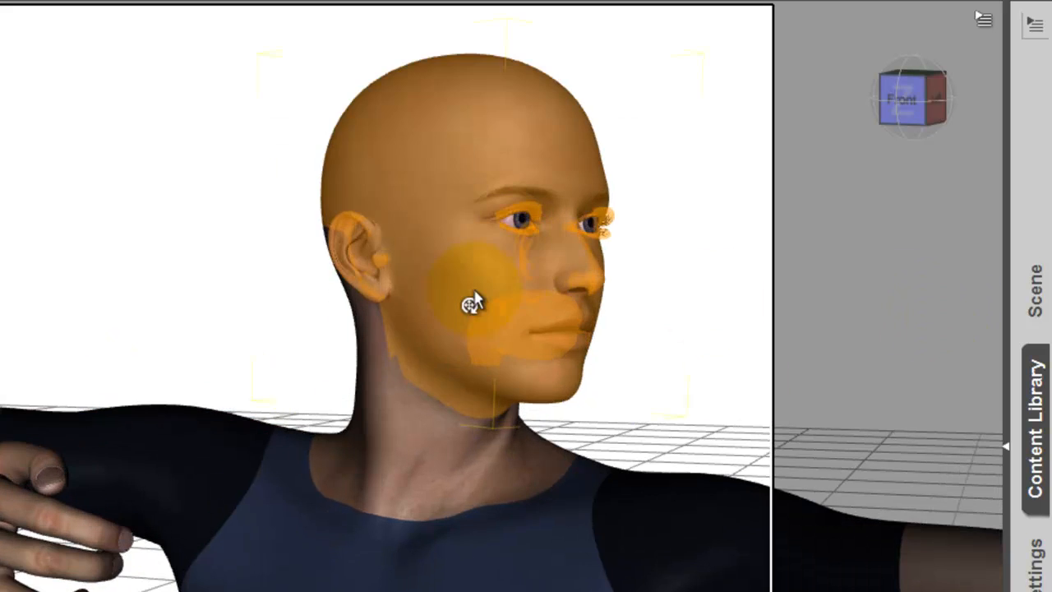
{"action": "scroll", "coordinate": [474, 293], "scroll_direction": "down", "scroll_amount": 6}
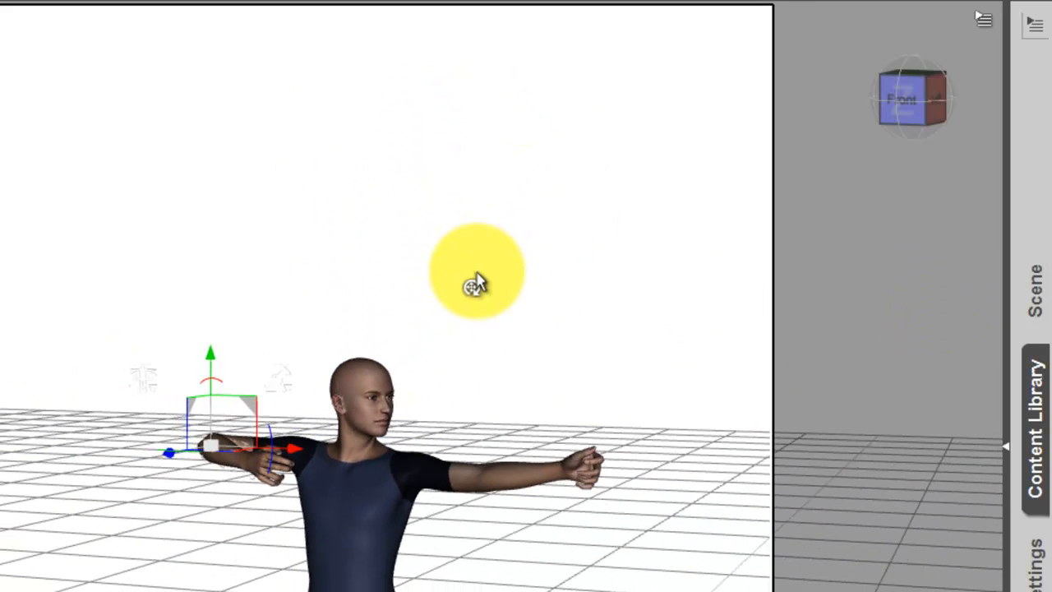
{"action": "scroll", "coordinate": [474, 284], "scroll_direction": "down", "scroll_amount": 2}
{"action": "scroll", "coordinate": [477, 273], "scroll_direction": "down", "scroll_amount": 1}
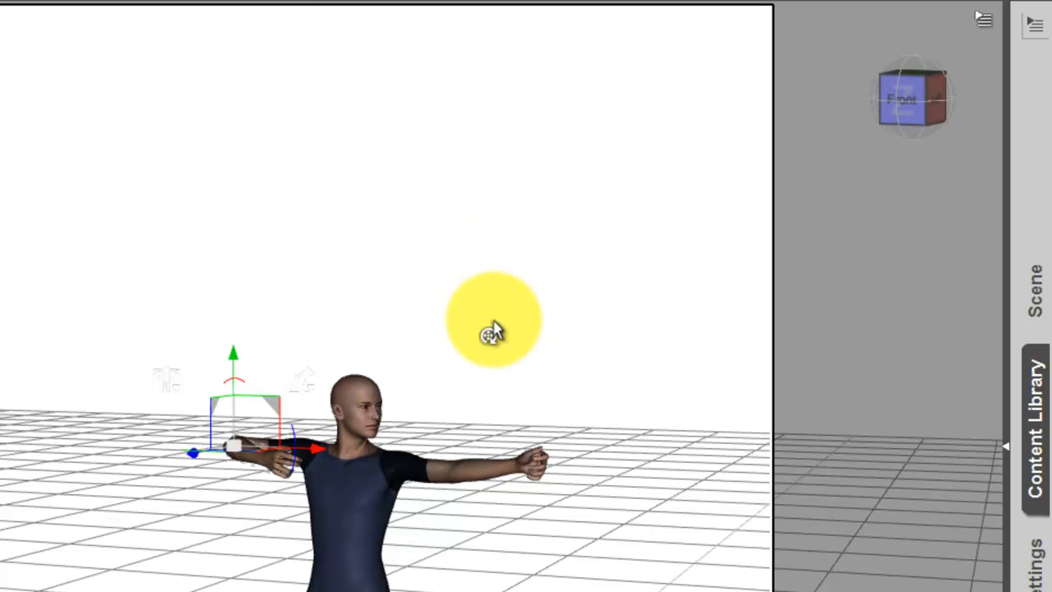
{"action": "scroll", "coordinate": [493, 321], "scroll_direction": "up", "scroll_amount": 2}
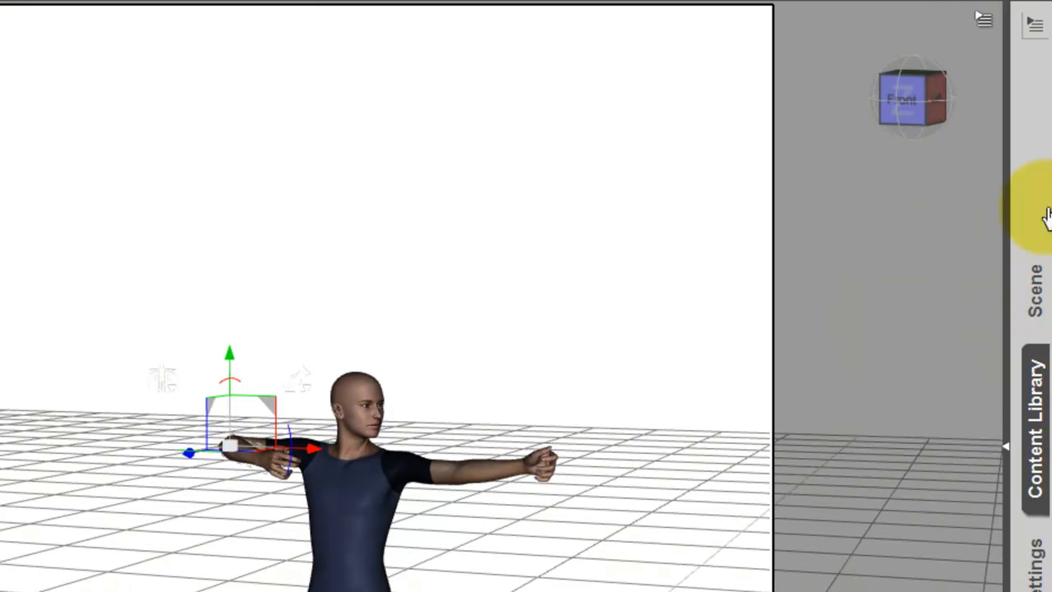
{"action": "mouse_move", "coordinate": [977, 123]}
{"action": "left_click_drag", "start_coordinate": [980, 78], "coordinate": [977, 23]}
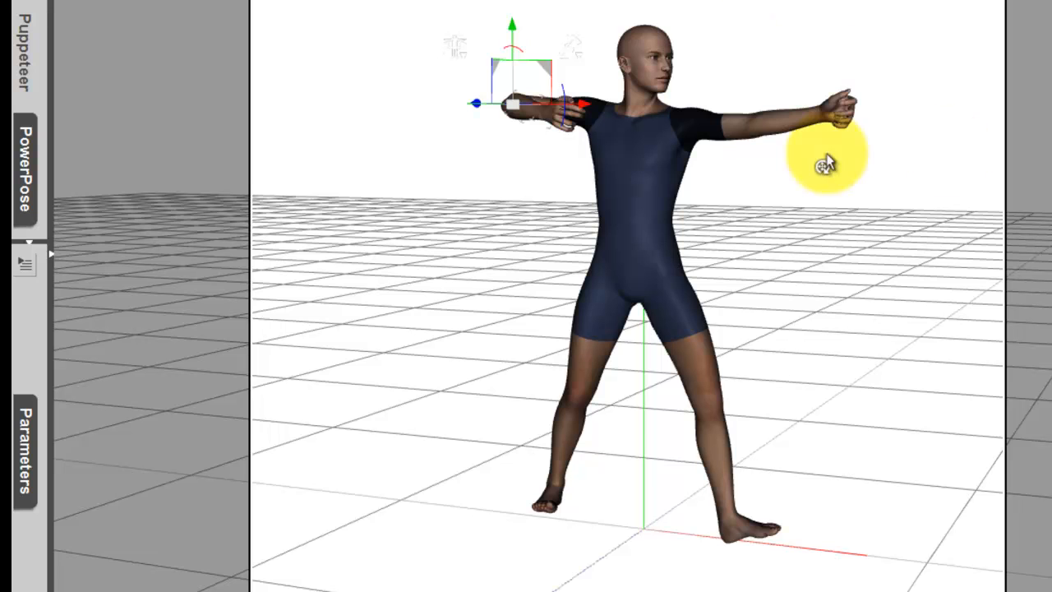
Mirror the whole archer pose with Symmetry, using Root nodes and the Swap Left and Right direction
{"action": "left_click", "coordinate": [29, 263]}
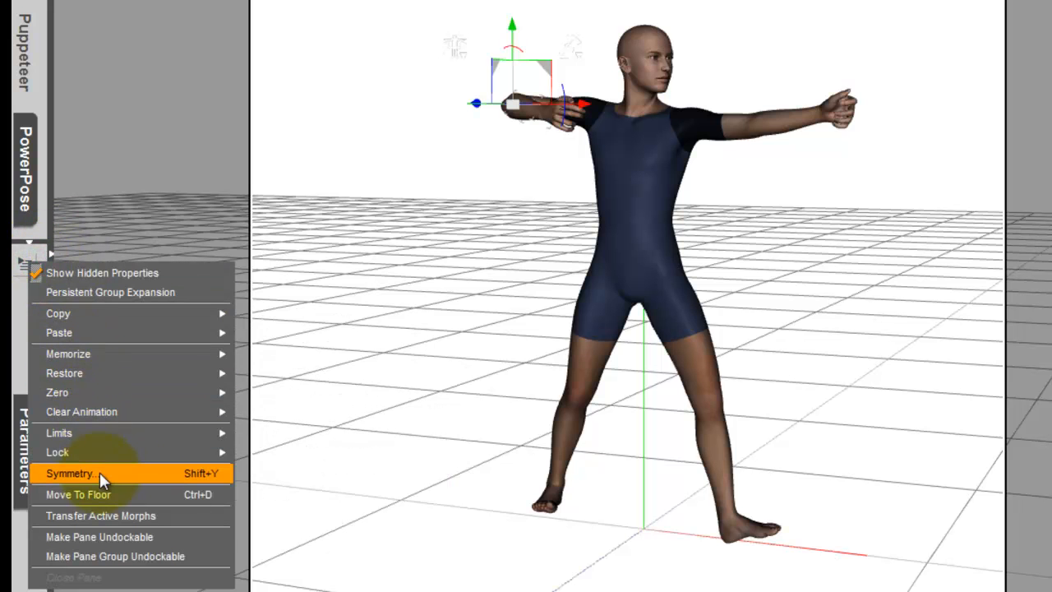
{"action": "left_click", "coordinate": [195, 470]}
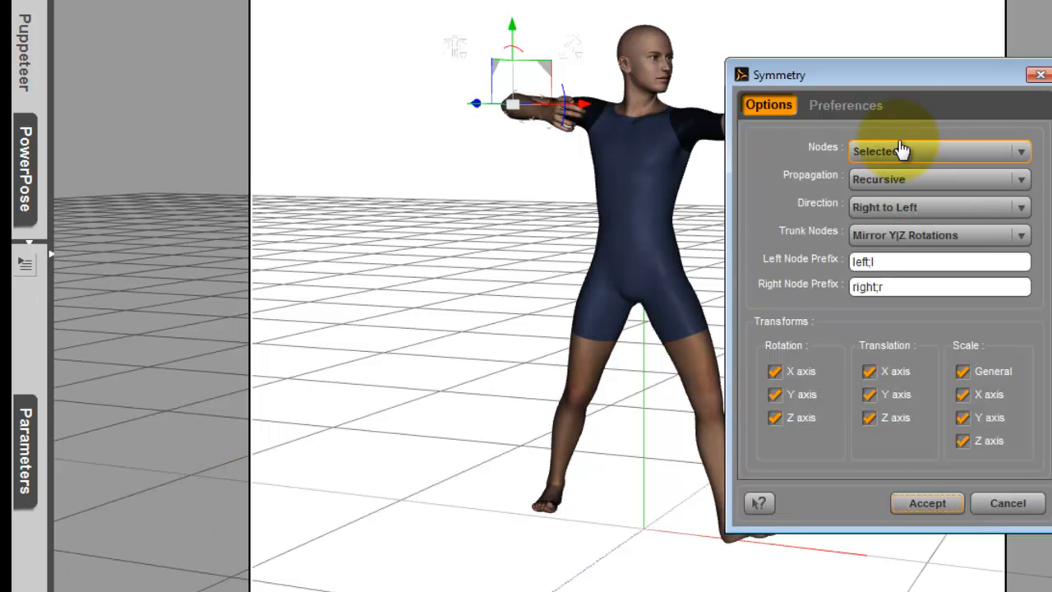
{"action": "left_click", "coordinate": [934, 155]}
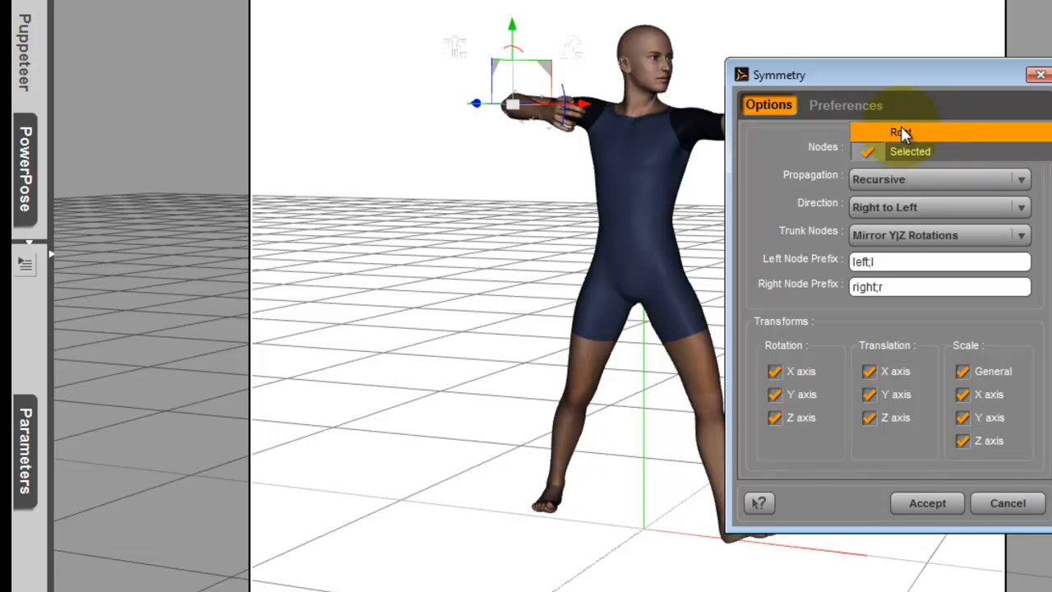
{"action": "left_click", "coordinate": [921, 133]}
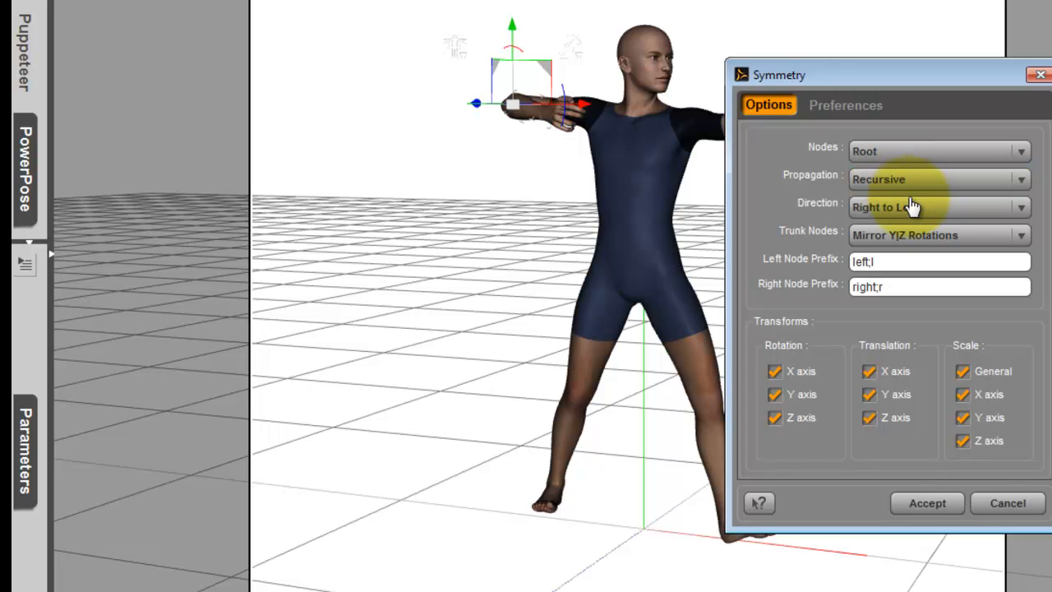
{"action": "left_click", "coordinate": [914, 215]}
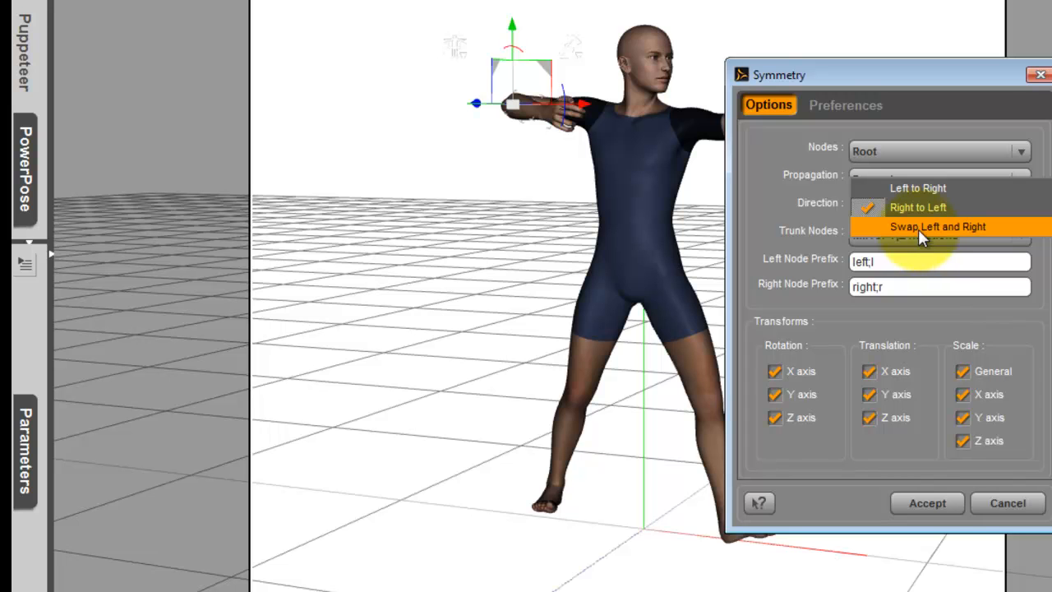
{"action": "left_click", "coordinate": [918, 227]}
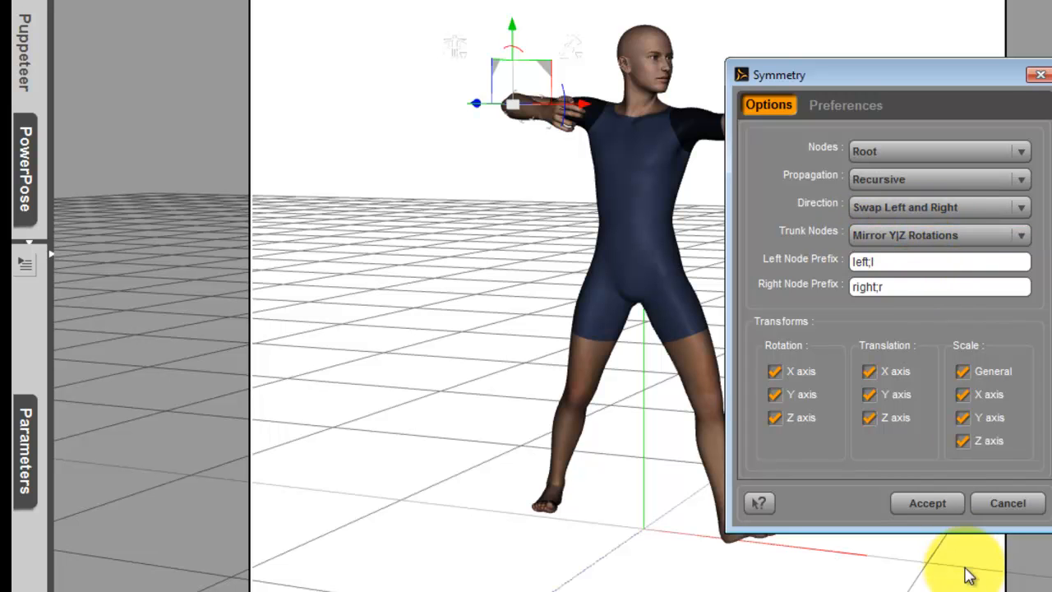
{"action": "left_click", "coordinate": [924, 507]}
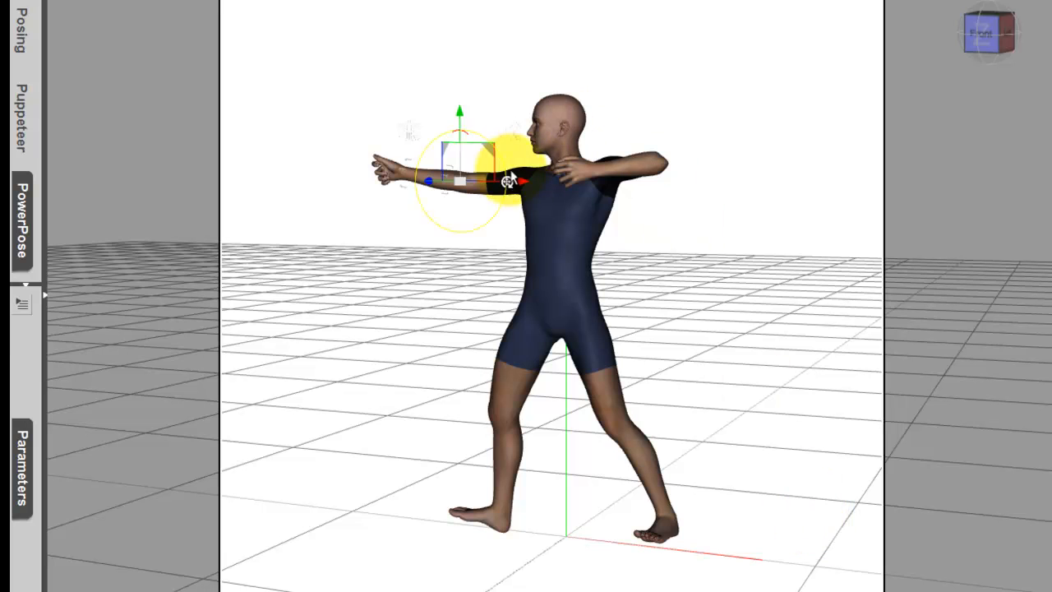
Expand the docking area with PowerPose again and select Genesis's right collar on the body template
{"action": "left_click", "coordinate": [600, 188]}
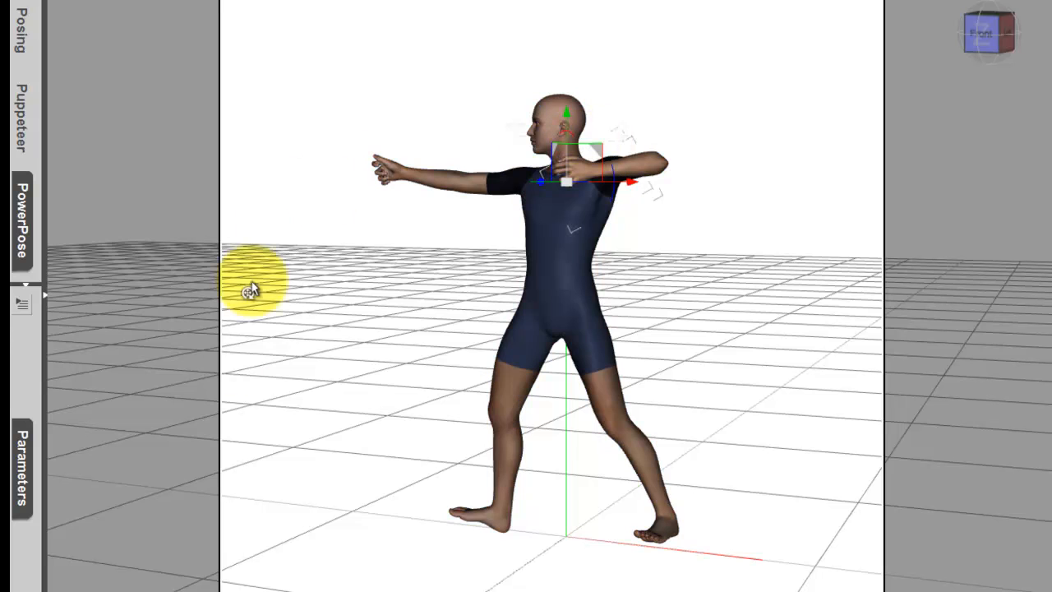
{"action": "left_click", "coordinate": [25, 215]}
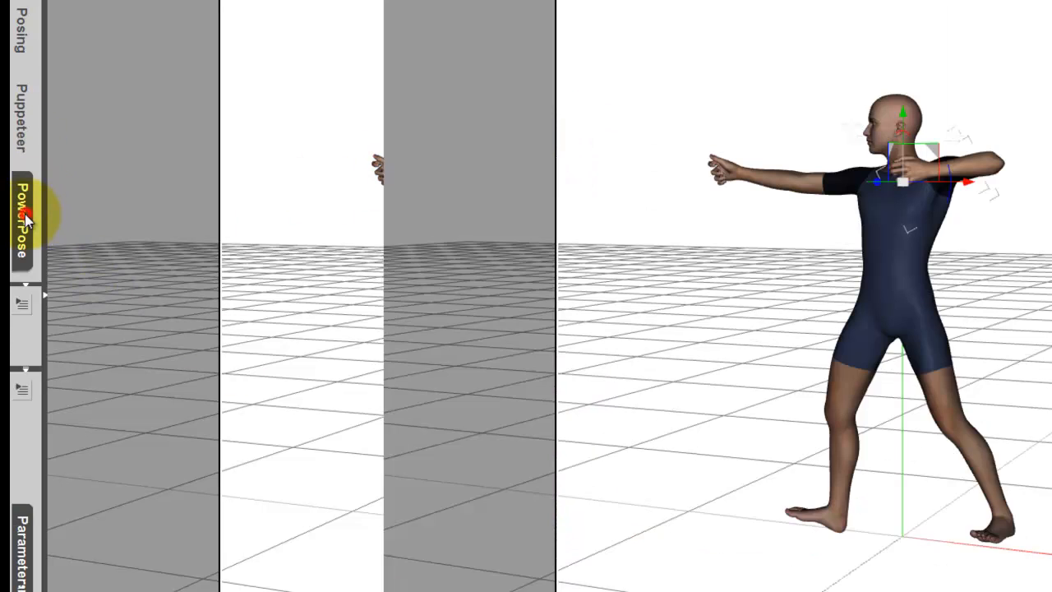
{"action": "left_click", "coordinate": [128, 81]}
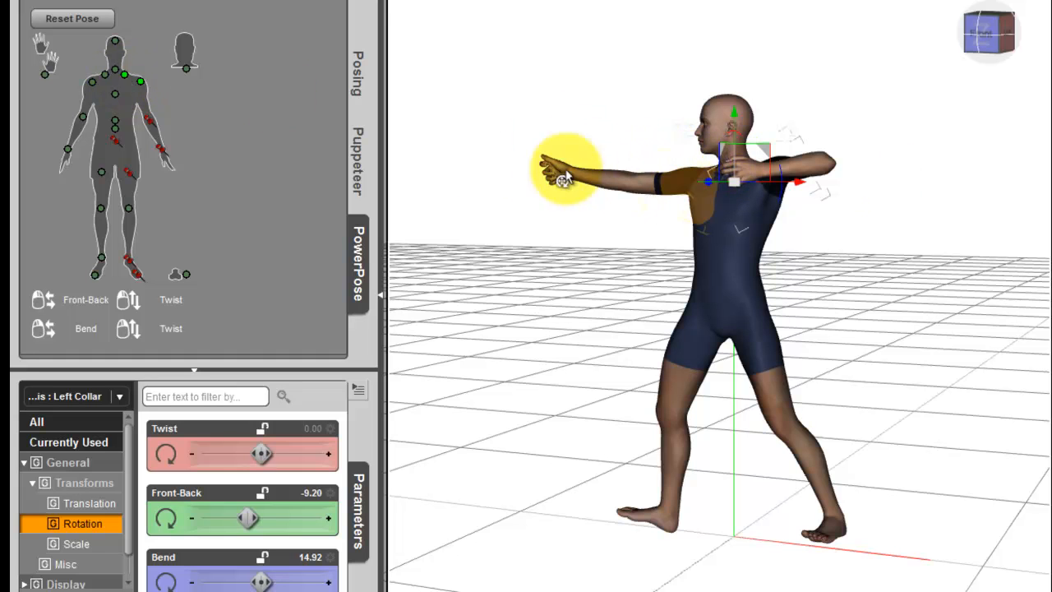
{"action": "left_click", "coordinate": [103, 75]}
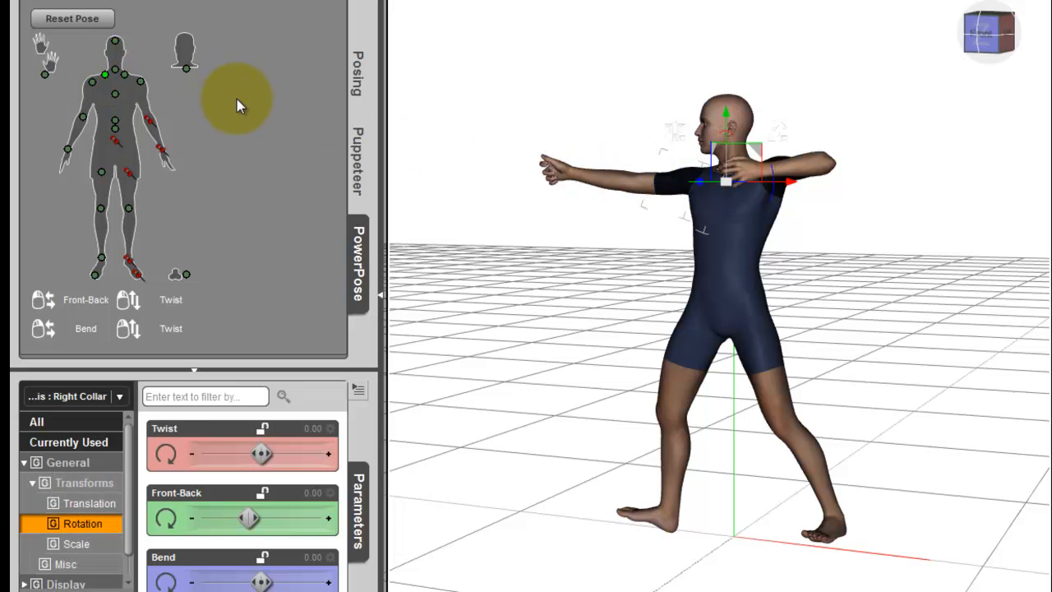
Apply Symmetry from the right collar with Selected nodes, Recursive propagation and the Right to Left direction to copy the right arm's pose
{"action": "key", "text": "shift+y"}
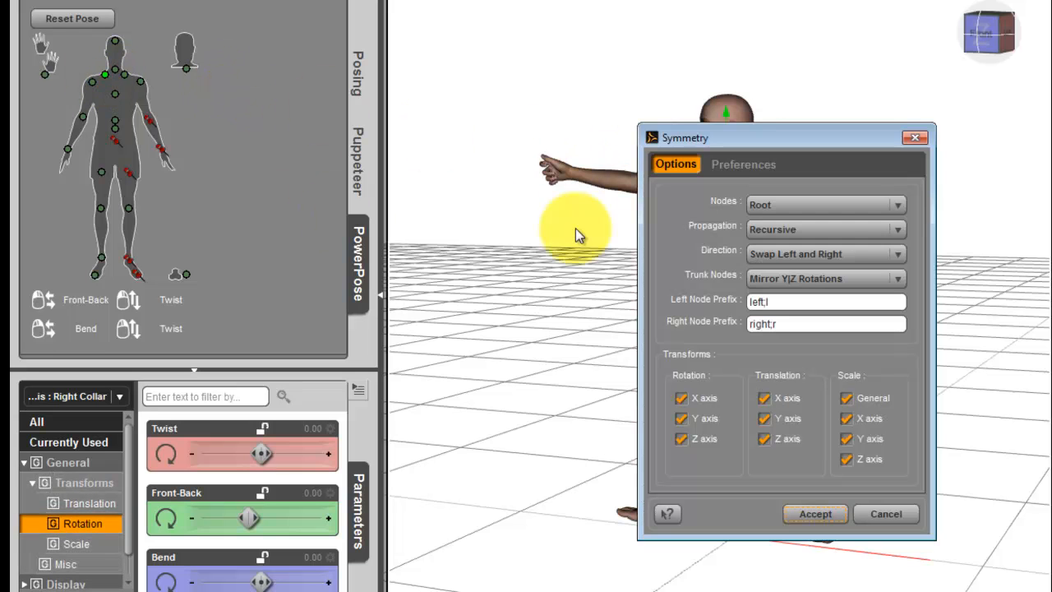
{"action": "left_click", "coordinate": [897, 205]}
{"action": "left_click", "coordinate": [874, 222]}
{"action": "left_click_drag", "start_coordinate": [814, 146], "coordinate": [912, 105]}
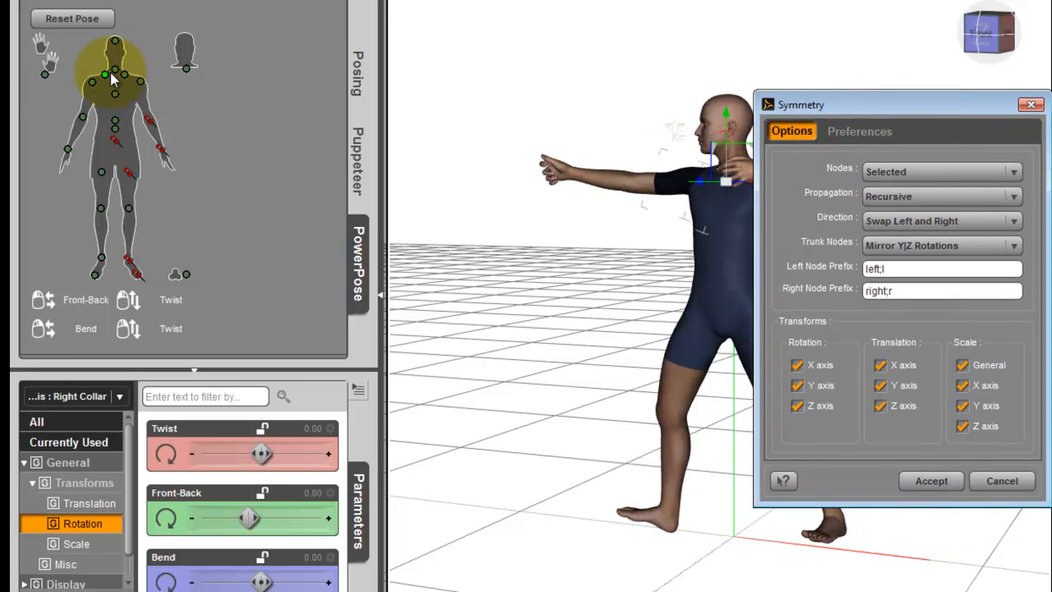
{"action": "left_click", "coordinate": [937, 223]}
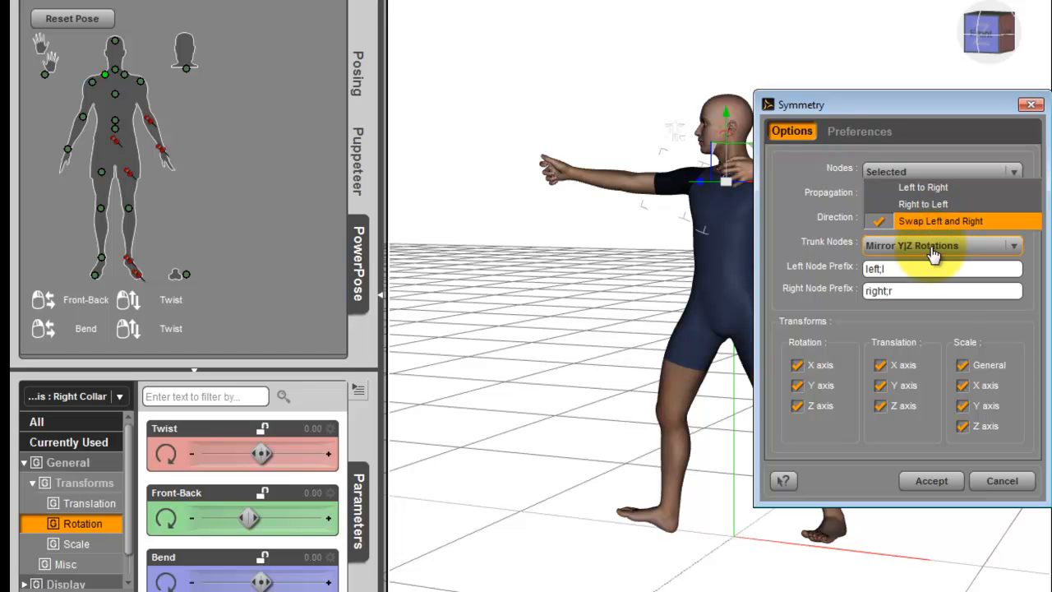
{"action": "left_click", "coordinate": [927, 206]}
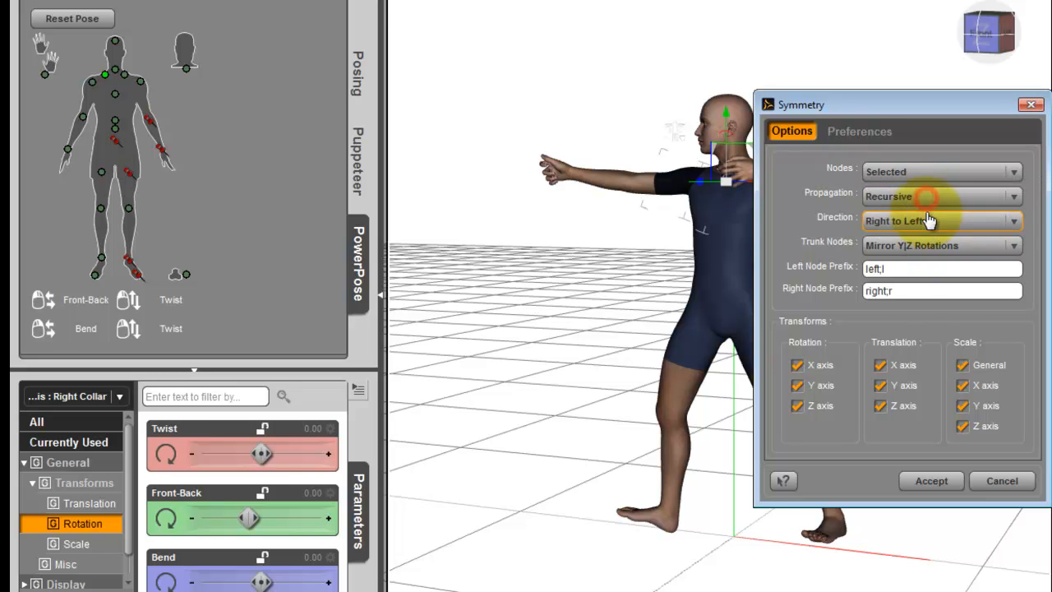
{"action": "left_click", "coordinate": [934, 480]}
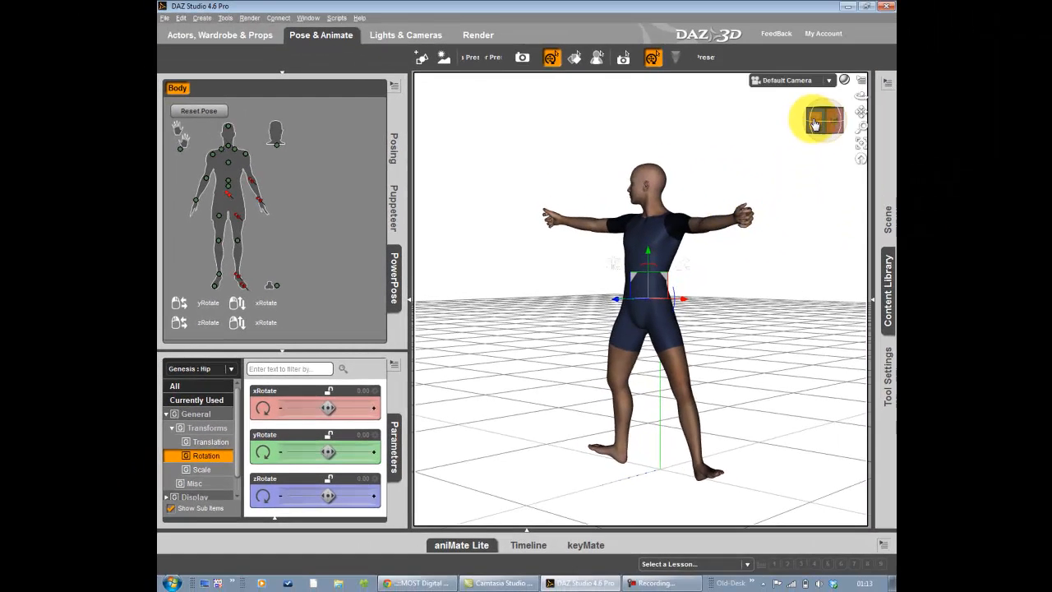
{"action": "left_click_drag", "start_coordinate": [972, 31], "coordinate": [554, 268]}
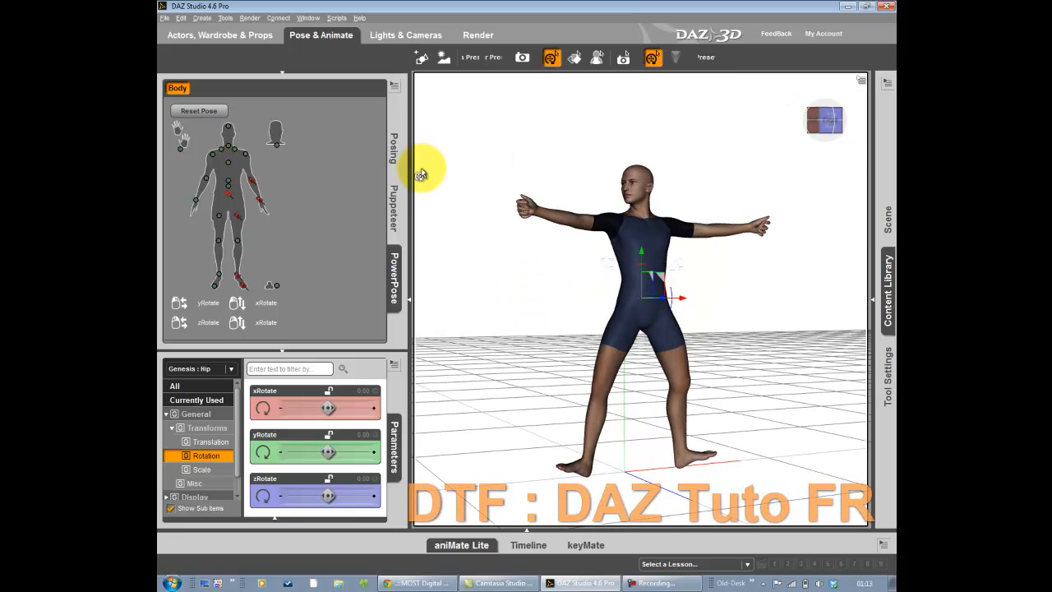